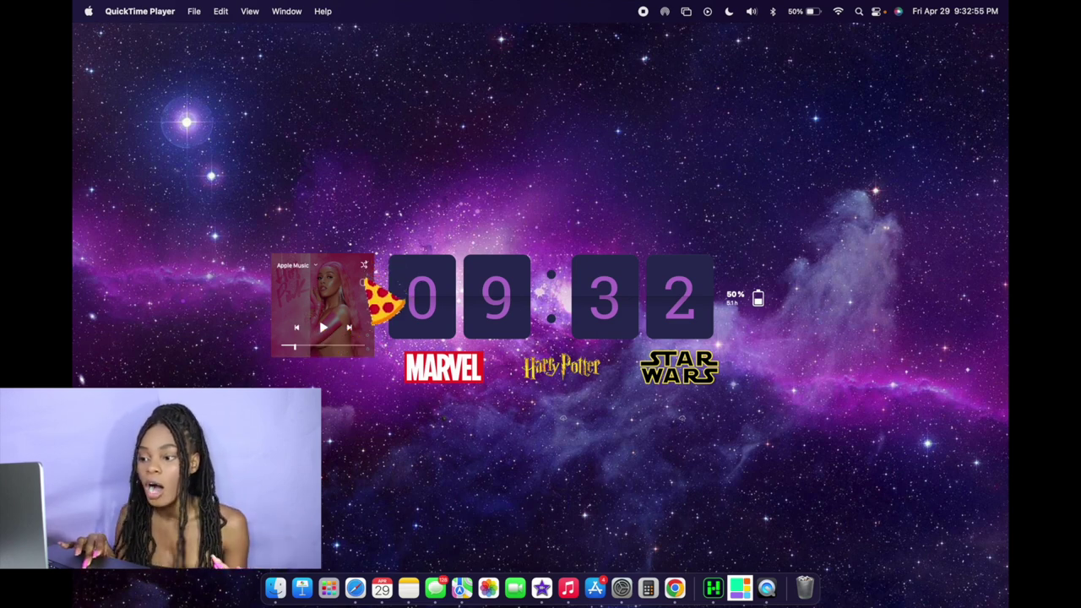
Preview the music widget's source choices and the Marvel, Harry Potter and Star Wars folders.
{"action": "left_click", "coordinate": [314, 266]}
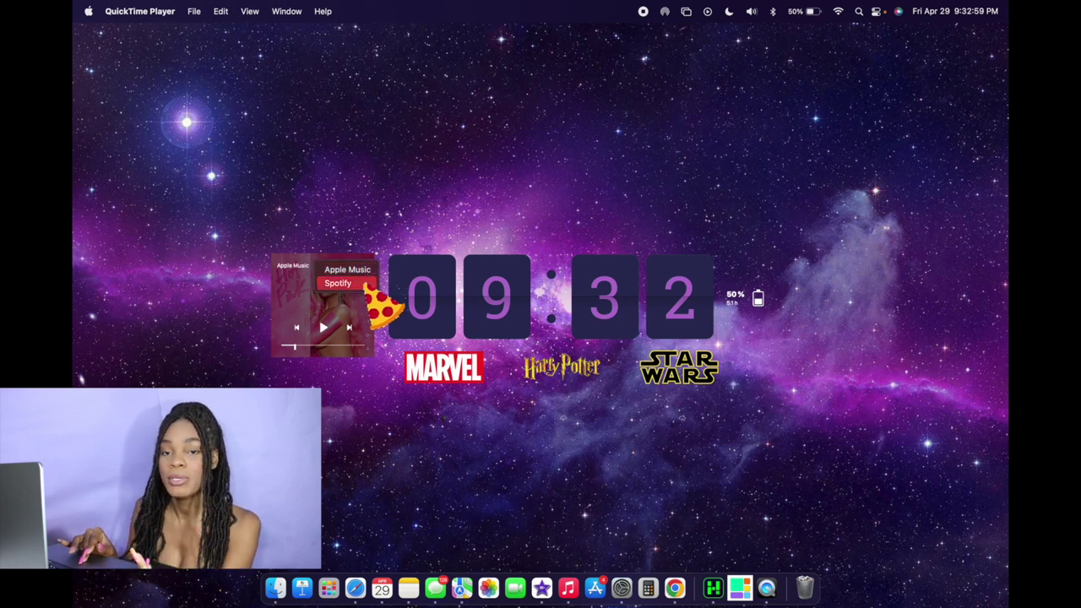
{"action": "left_click", "coordinate": [355, 384]}
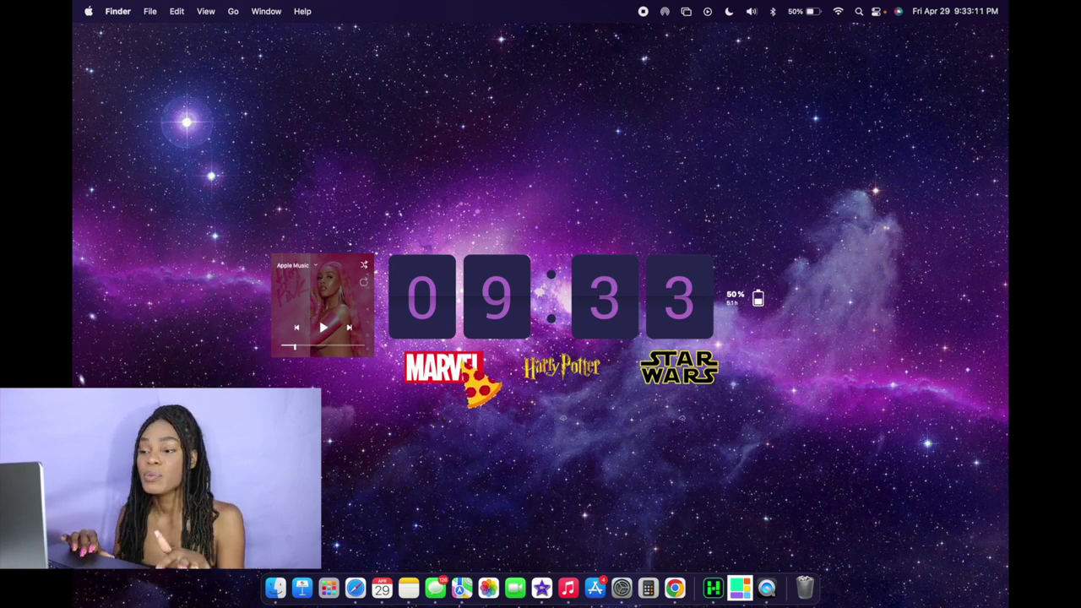
{"action": "double_click", "coordinate": [467, 372]}
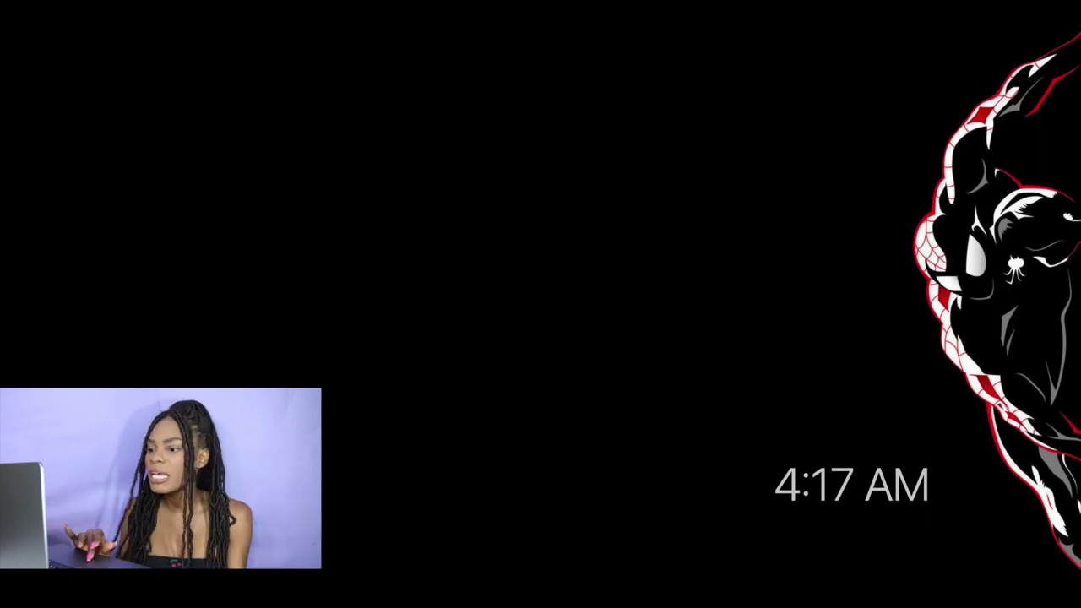
{"action": "double_click", "coordinate": [561, 380]}
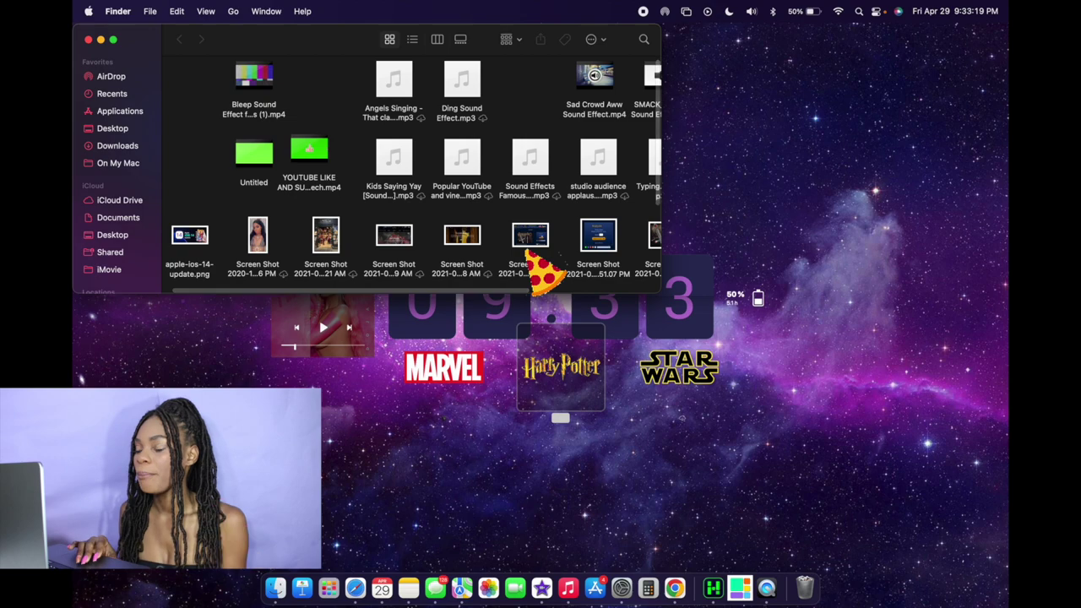
{"action": "scroll", "coordinate": [544, 270], "scroll_direction": "right", "scroll_amount": 5}
{"action": "scroll", "coordinate": [547, 277], "scroll_direction": "left", "scroll_amount": 5}
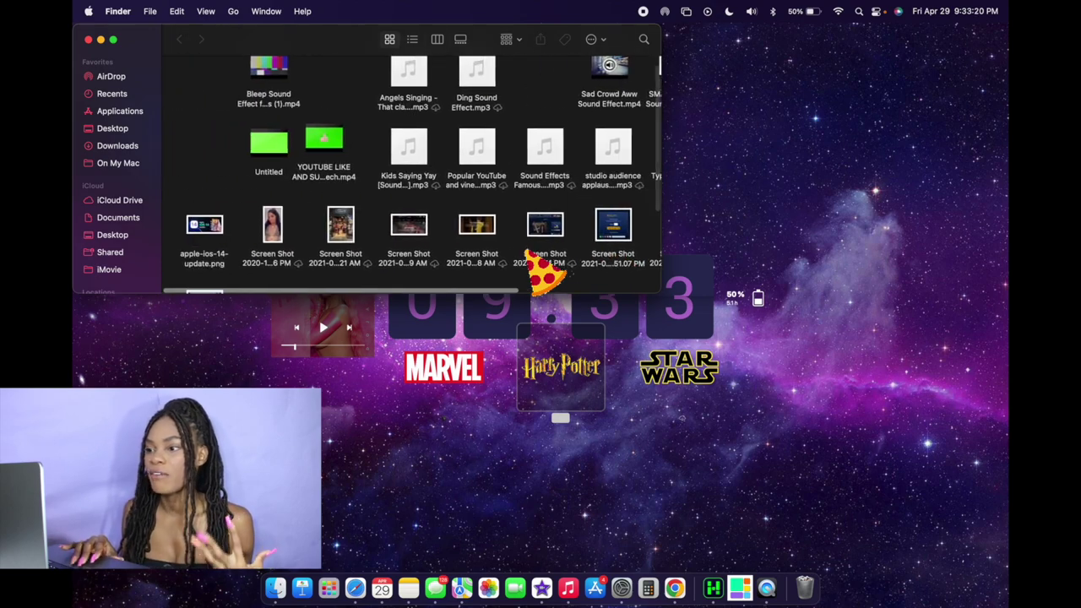
{"action": "left_click", "coordinate": [87, 39]}
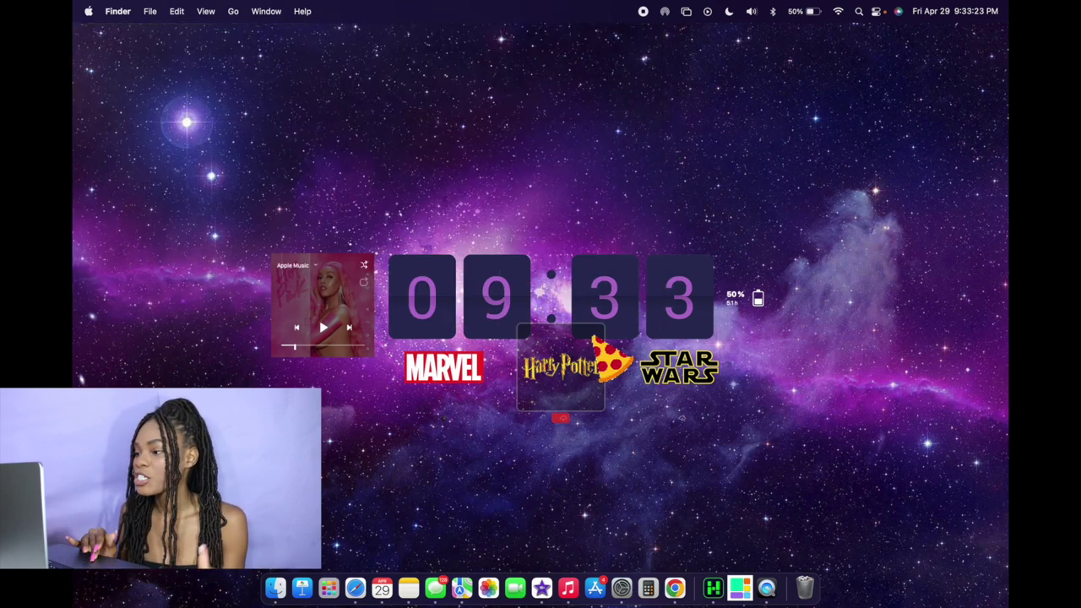
{"action": "double_click", "coordinate": [644, 367]}
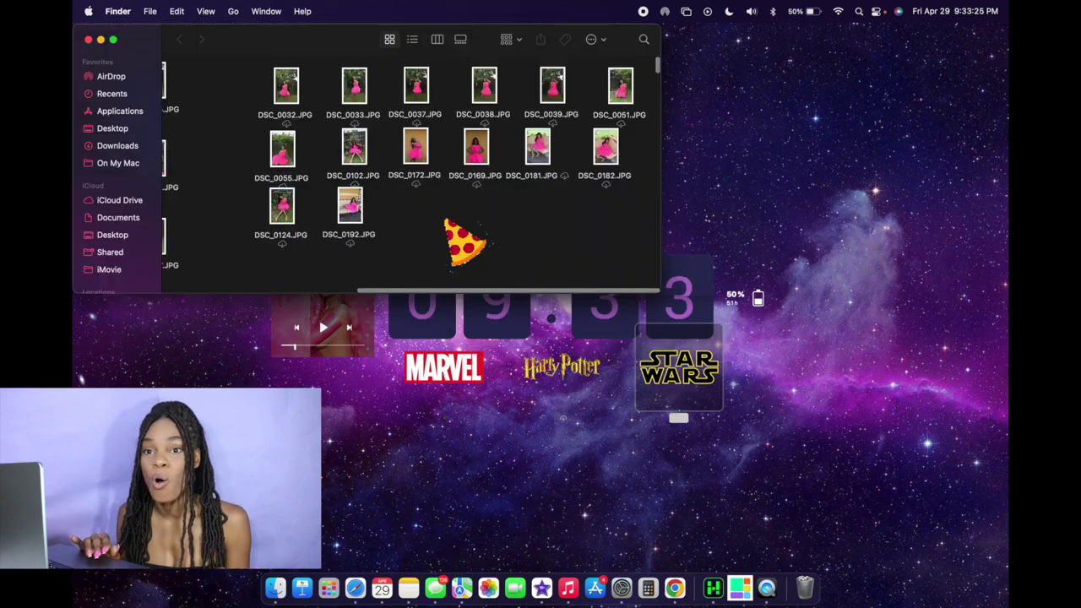
{"action": "scroll", "coordinate": [460, 241], "scroll_direction": "left", "scroll_amount": 5}
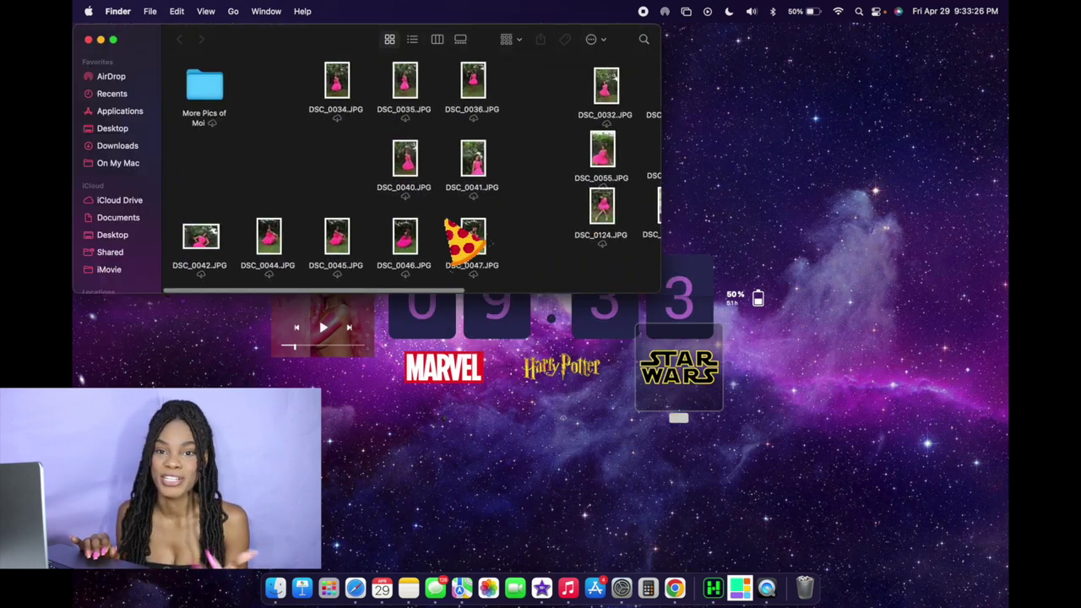
{"action": "left_click", "coordinate": [88, 39]}
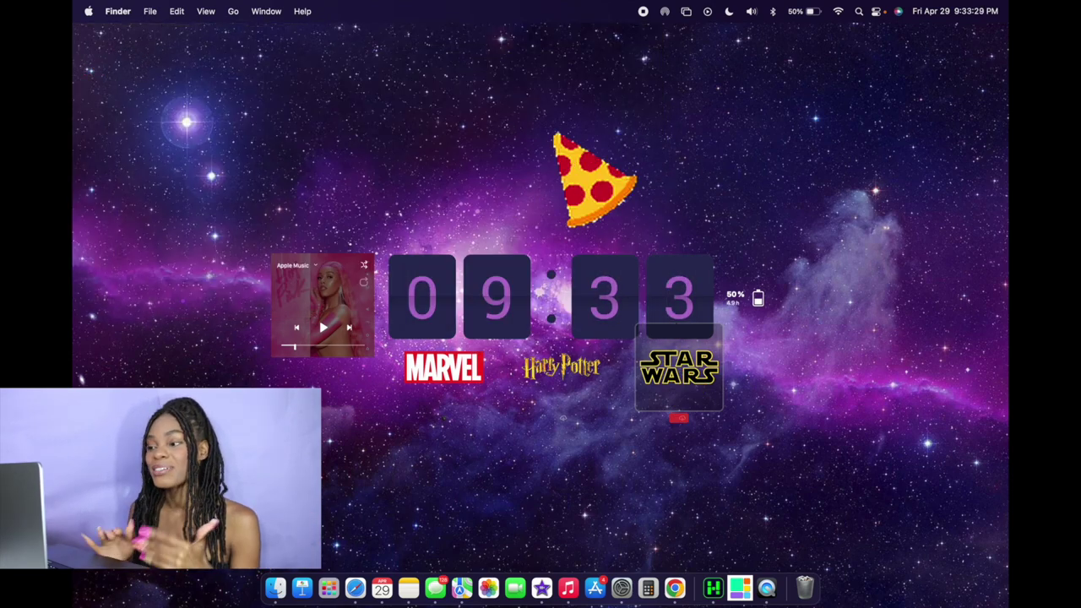
{"action": "left_click", "coordinate": [557, 133]}
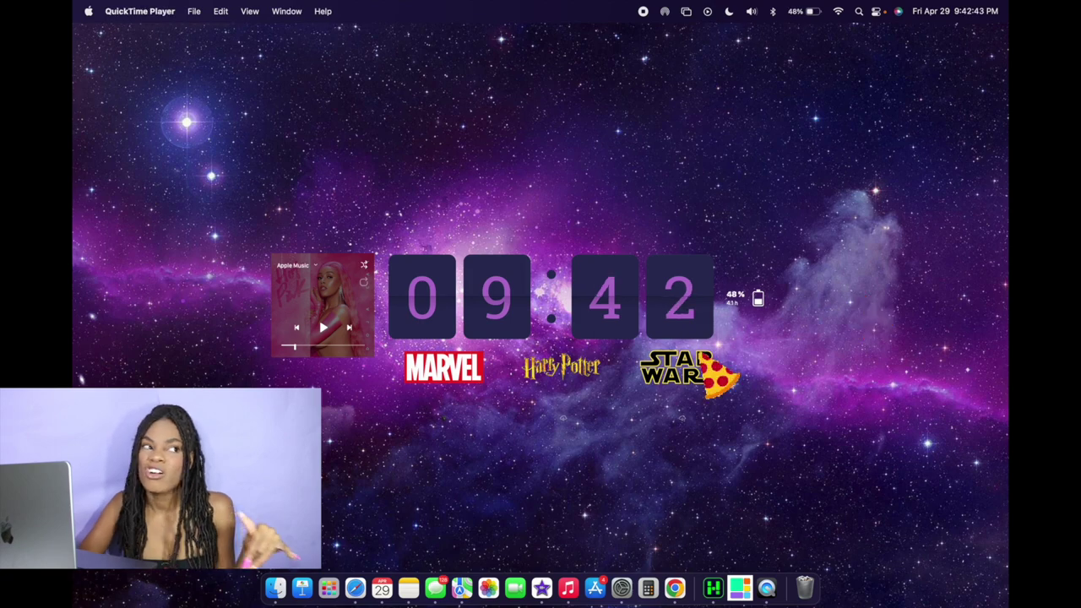
Launch Chrome, search Google for 'pizza', and select the Pizza result title text.
{"action": "left_click", "coordinate": [673, 581]}
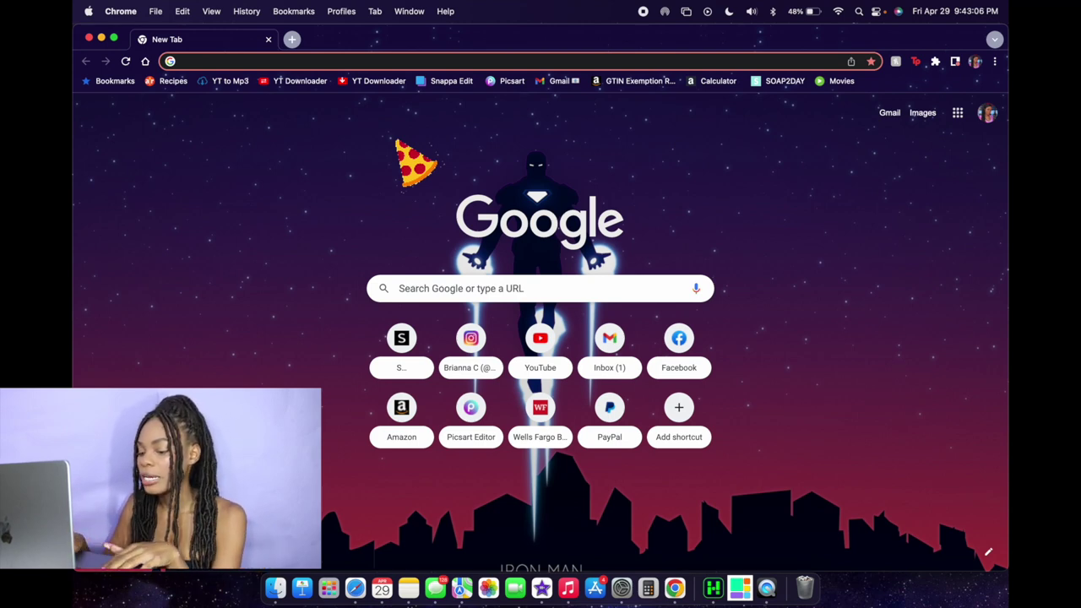
{"action": "type", "text": "pizza"}
{"action": "key", "text": "Return"}
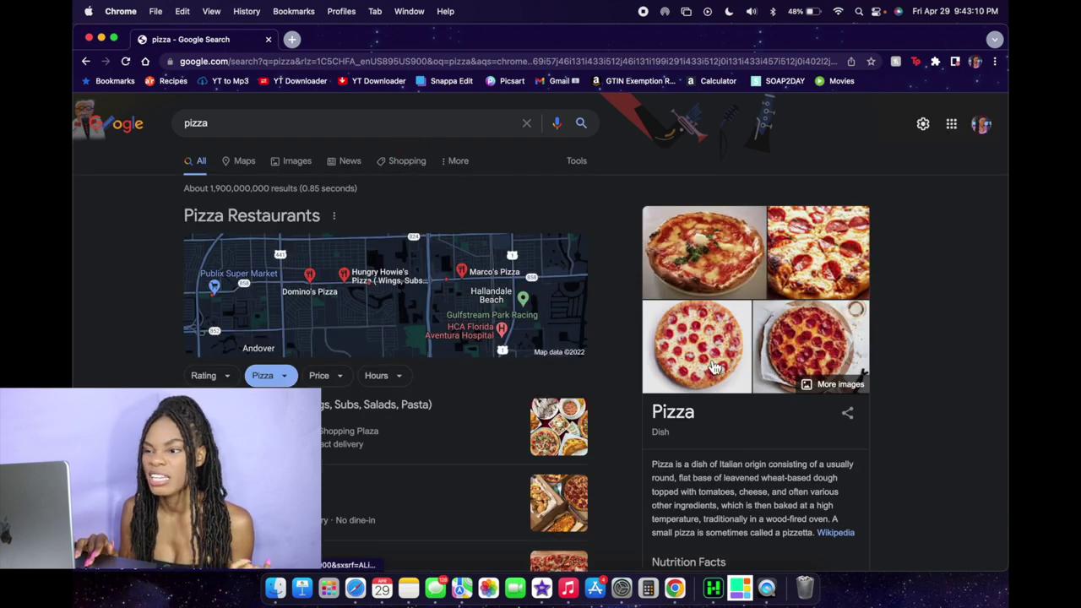
{"action": "double_click", "coordinate": [685, 414]}
{"action": "left_click", "coordinate": [752, 434]}
{"action": "left_click_drag", "start_coordinate": [695, 413], "coordinate": [654, 418]}
{"action": "left_click", "coordinate": [642, 432]}
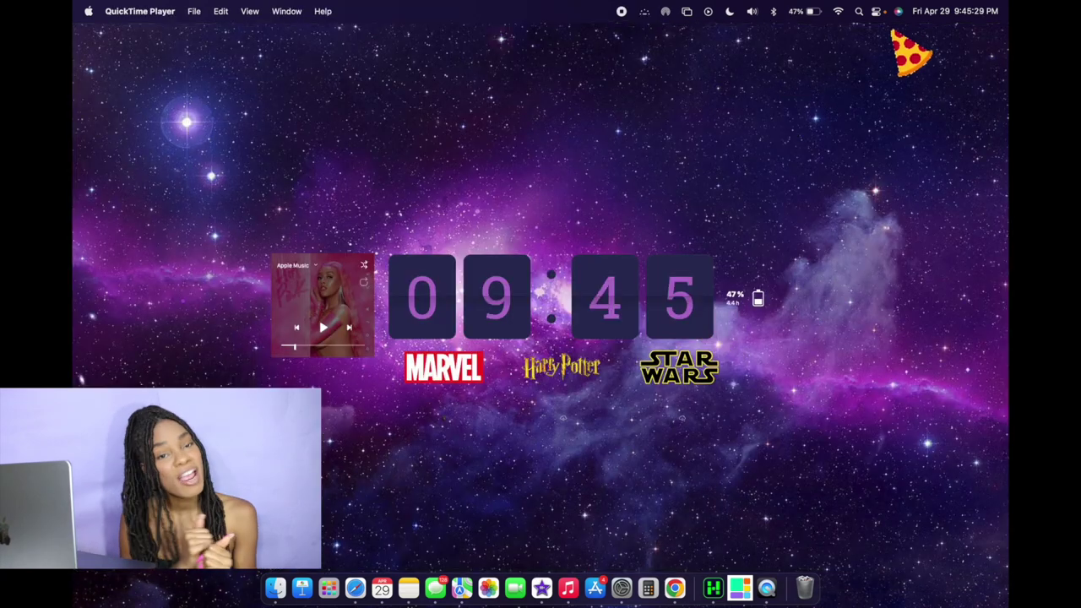
Scroll through Notification Center's Harry Potter, Marvel Studios, Vader clock, calendar and weather widgets.
{"action": "left_click", "coordinate": [971, 12]}
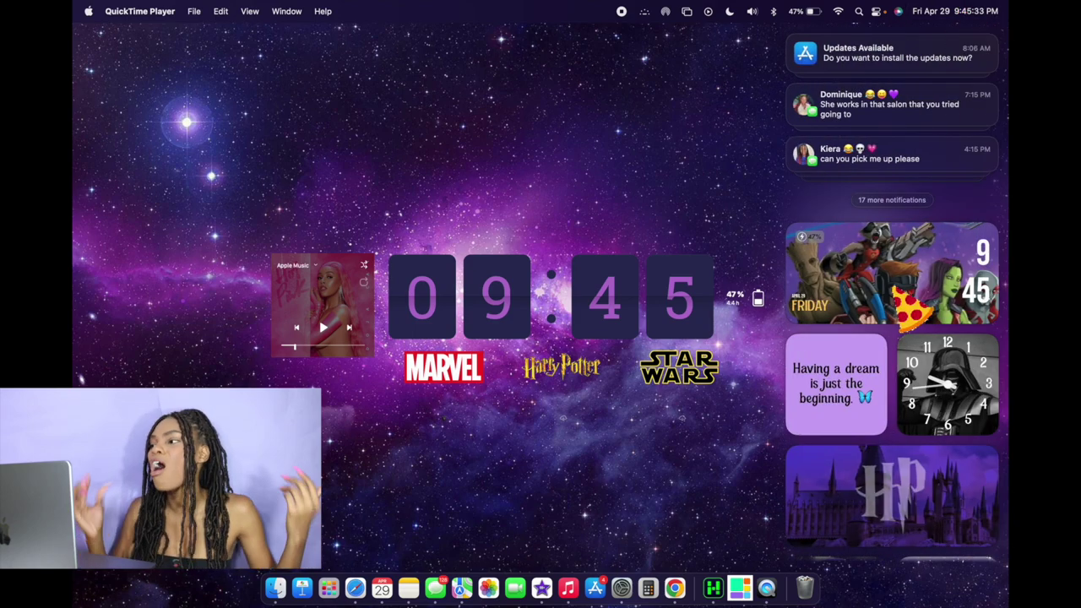
{"action": "scroll", "coordinate": [910, 313], "scroll_direction": "down", "scroll_amount": 5}
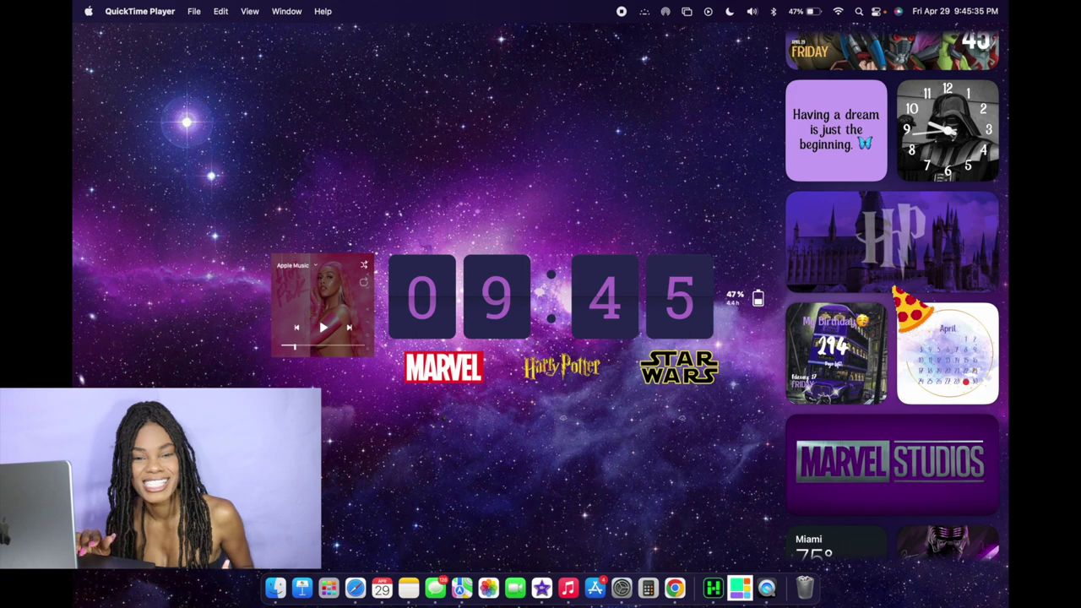
{"action": "scroll", "coordinate": [911, 312], "scroll_direction": "down", "scroll_amount": 4}
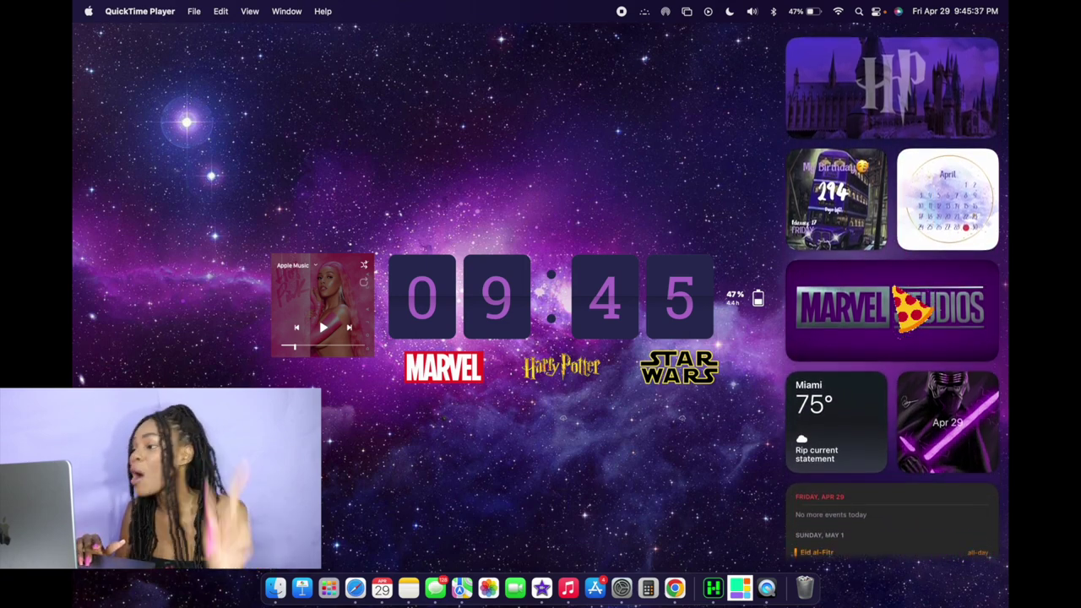
{"action": "scroll", "coordinate": [891, 296], "scroll_direction": "up", "scroll_amount": 5}
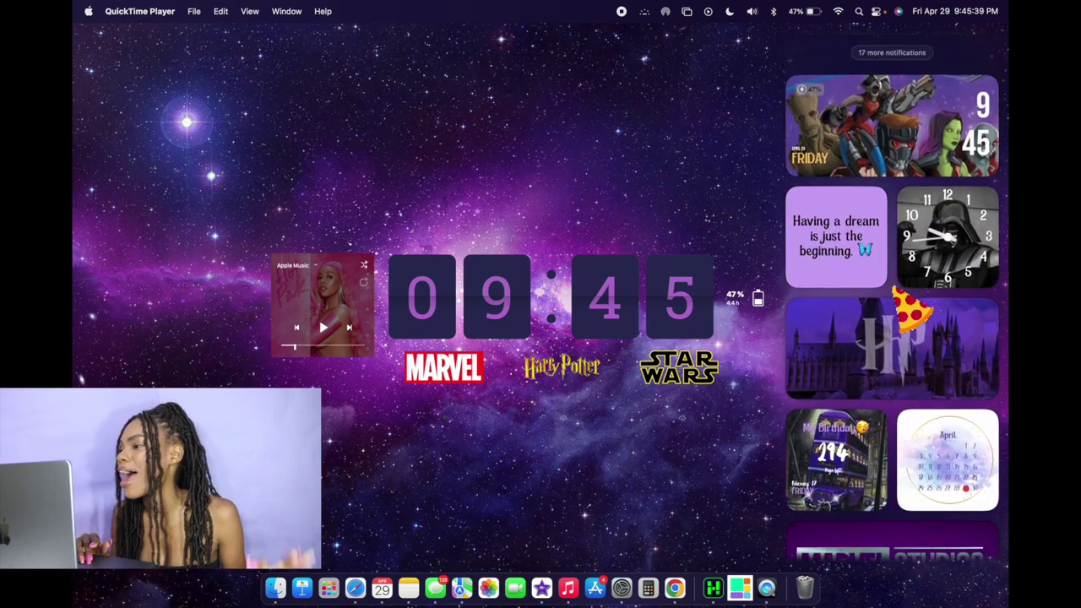
{"action": "scroll", "coordinate": [910, 313], "scroll_direction": "down", "scroll_amount": 2}
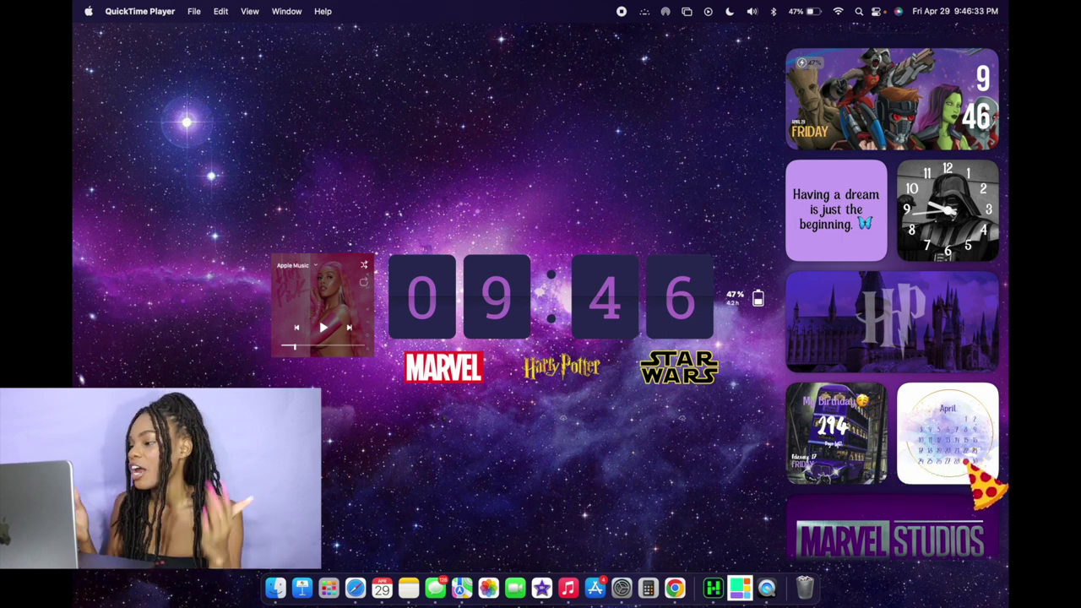
{"action": "scroll", "coordinate": [891, 295], "scroll_direction": "down", "scroll_amount": 4}
{"action": "scroll", "coordinate": [892, 295], "scroll_direction": "down", "scroll_amount": 3}
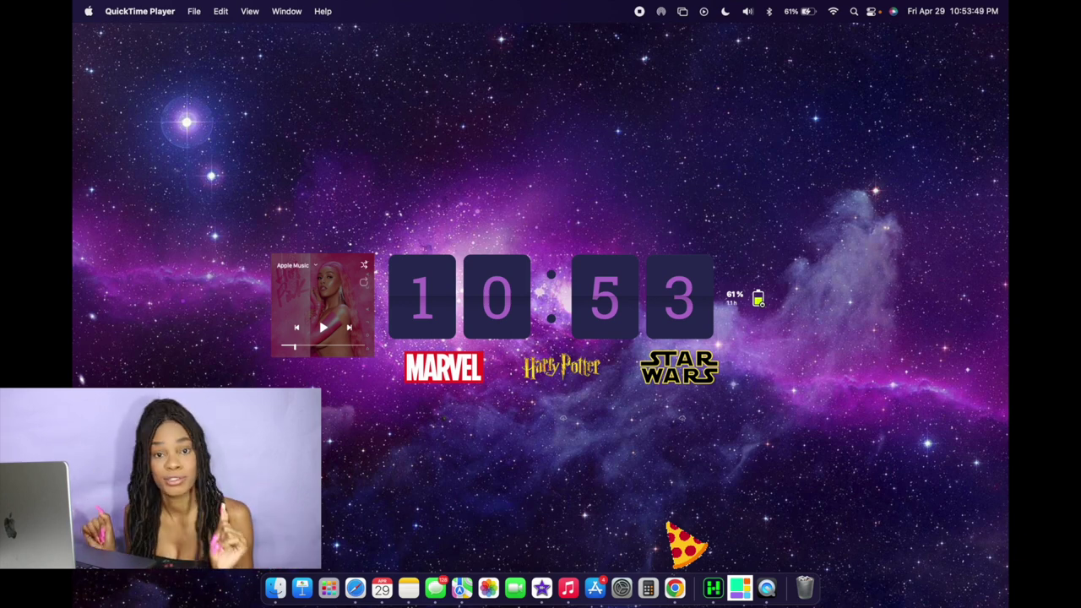
Return to the Mousecape releases page in Chrome and download Mousecape_1813.zip from release 1813 Assets.
{"action": "left_click", "coordinate": [675, 583]}
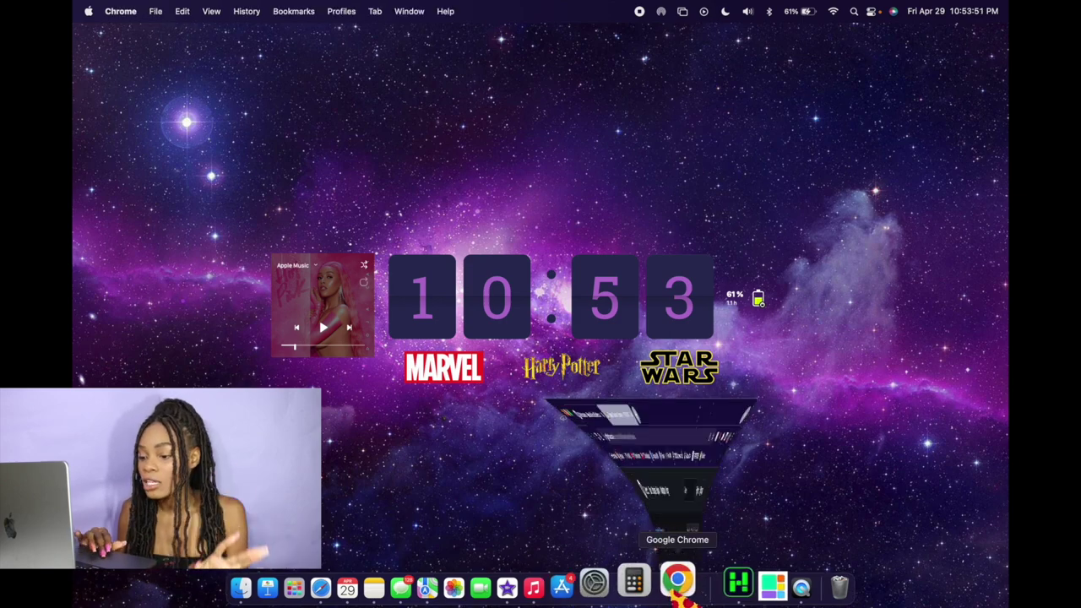
{"action": "left_click", "coordinate": [308, 62]}
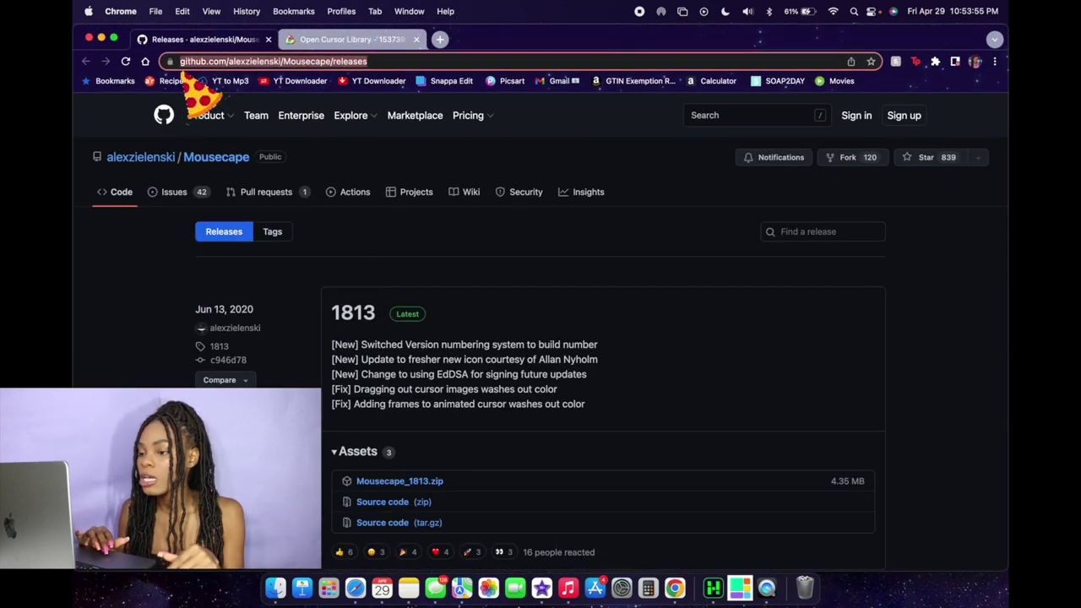
{"action": "left_click", "coordinate": [295, 308]}
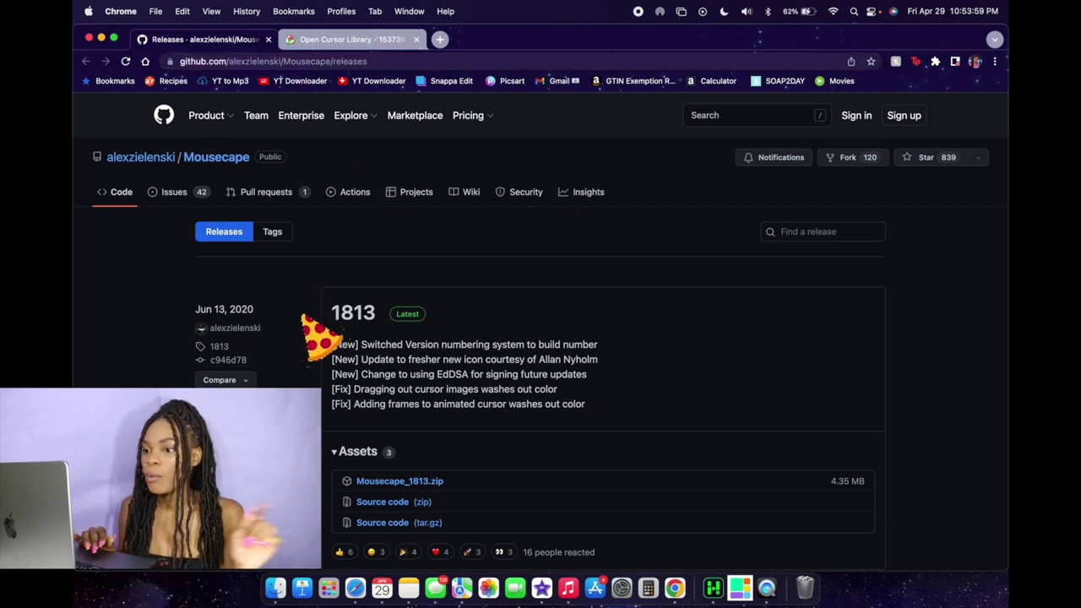
{"action": "scroll", "coordinate": [404, 432], "scroll_direction": "down", "scroll_amount": 1}
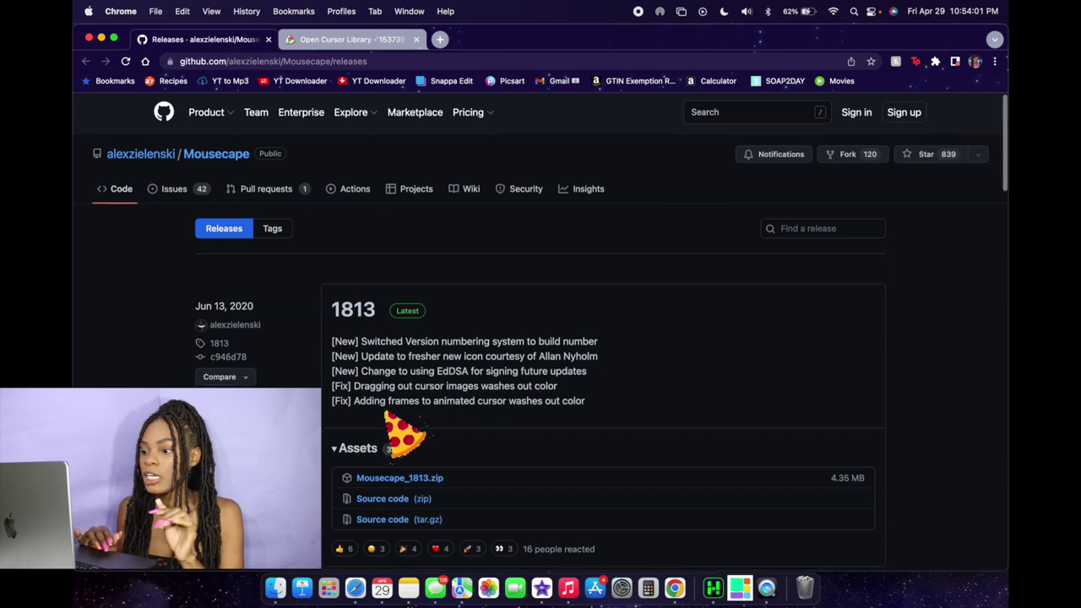
{"action": "scroll", "coordinate": [404, 432], "scroll_direction": "down", "scroll_amount": 3}
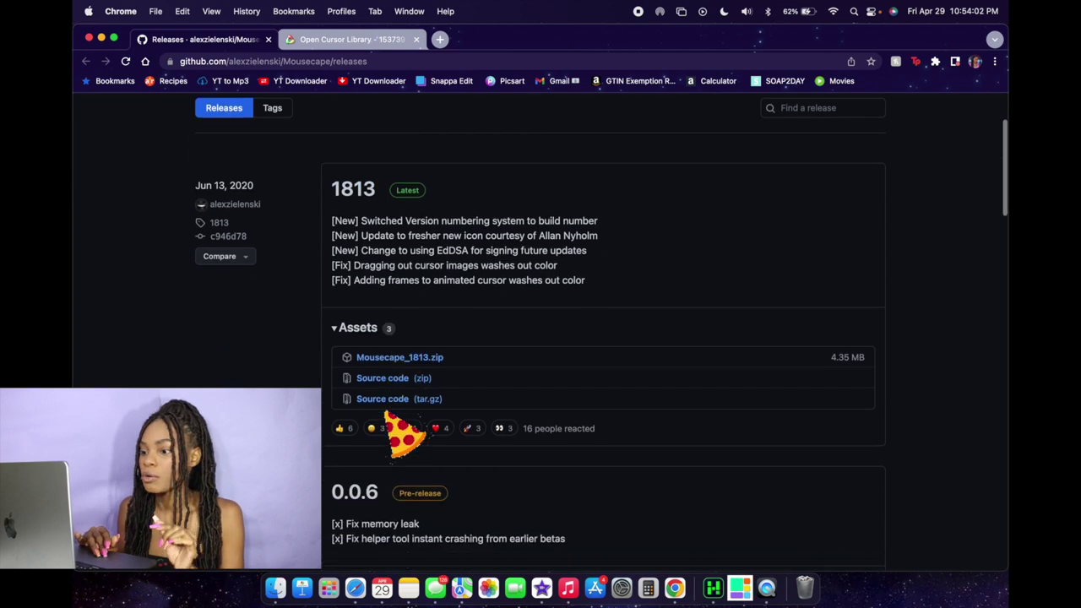
{"action": "left_click", "coordinate": [402, 351]}
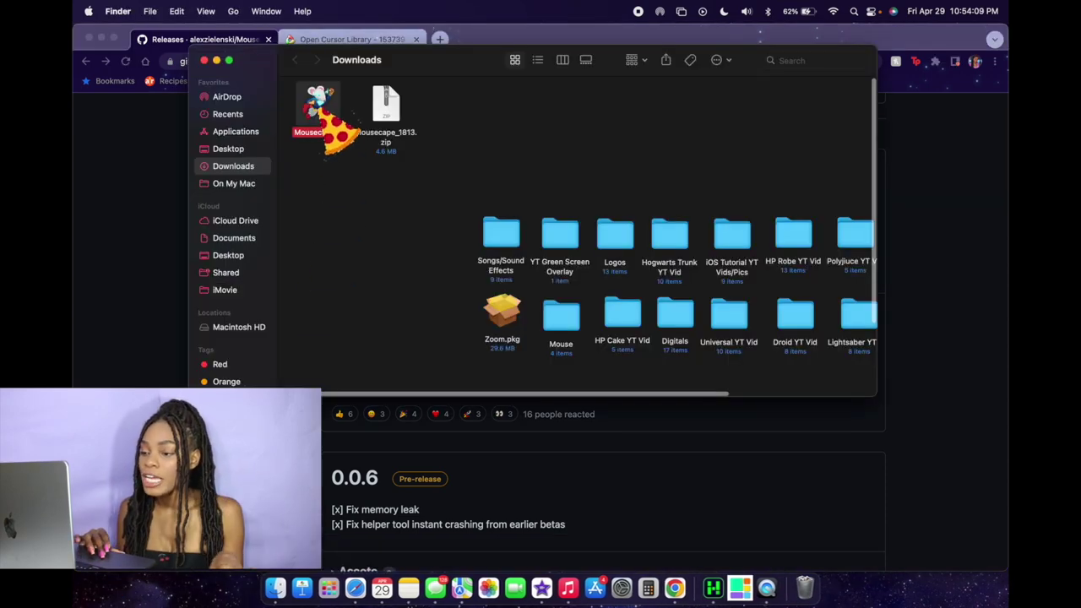
Launch Mousecape 2, allowing it through Security & Privacy despite the unverified-developer warning.
{"action": "double_click", "coordinate": [324, 118]}
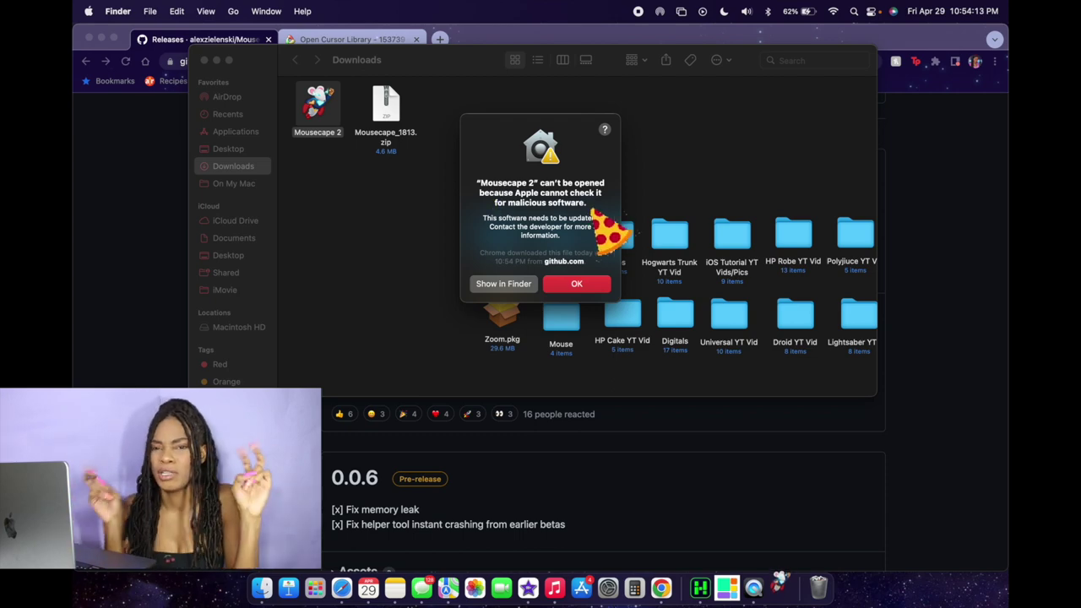
{"action": "left_click", "coordinate": [574, 286]}
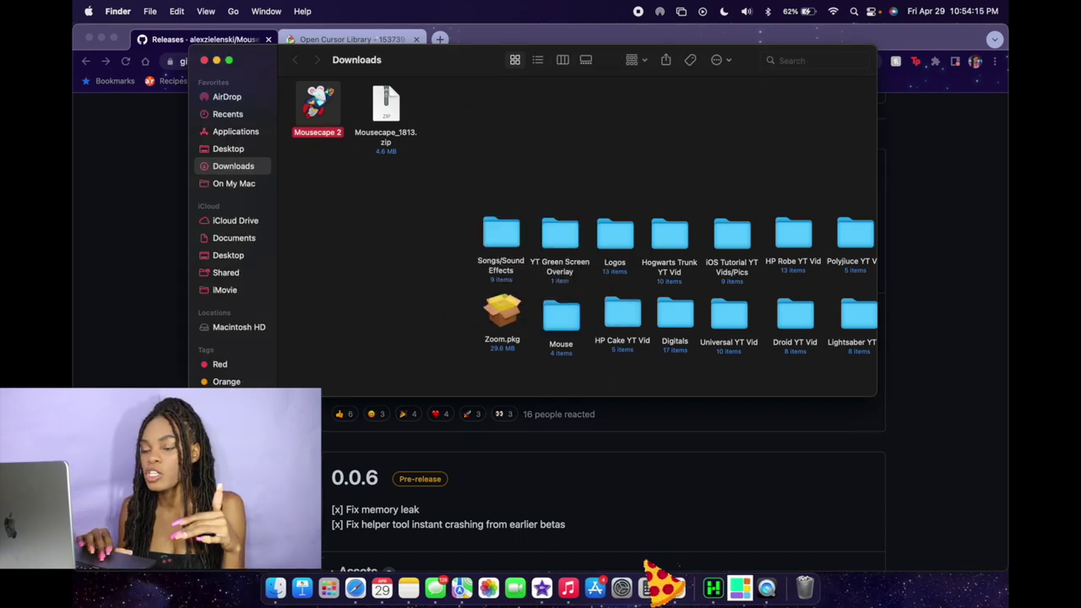
{"action": "left_click", "coordinate": [620, 584]}
{"action": "left_click", "coordinate": [723, 290]}
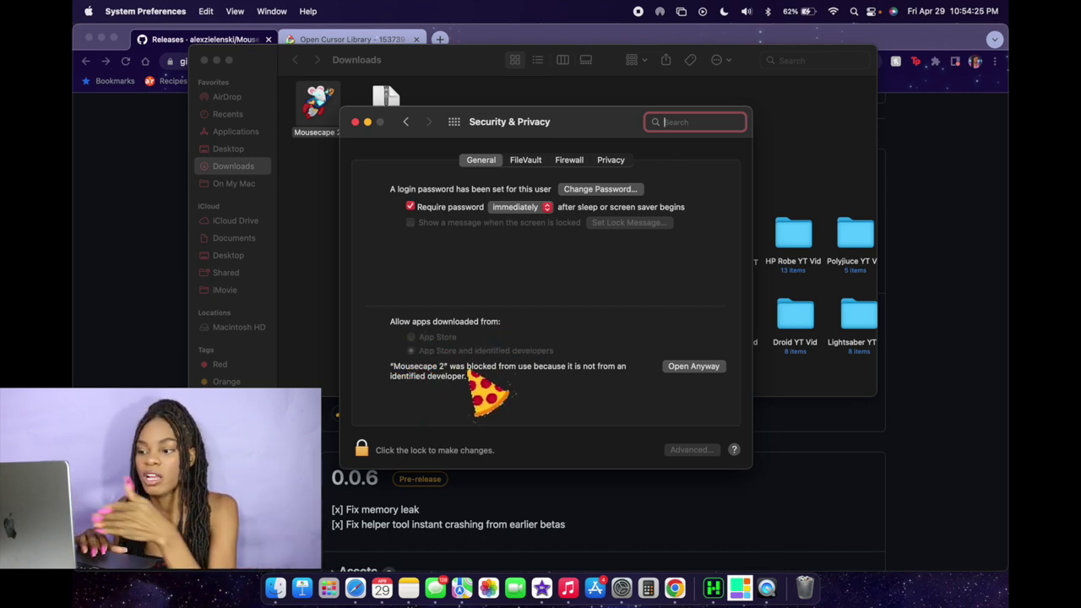
{"action": "left_click", "coordinate": [695, 368]}
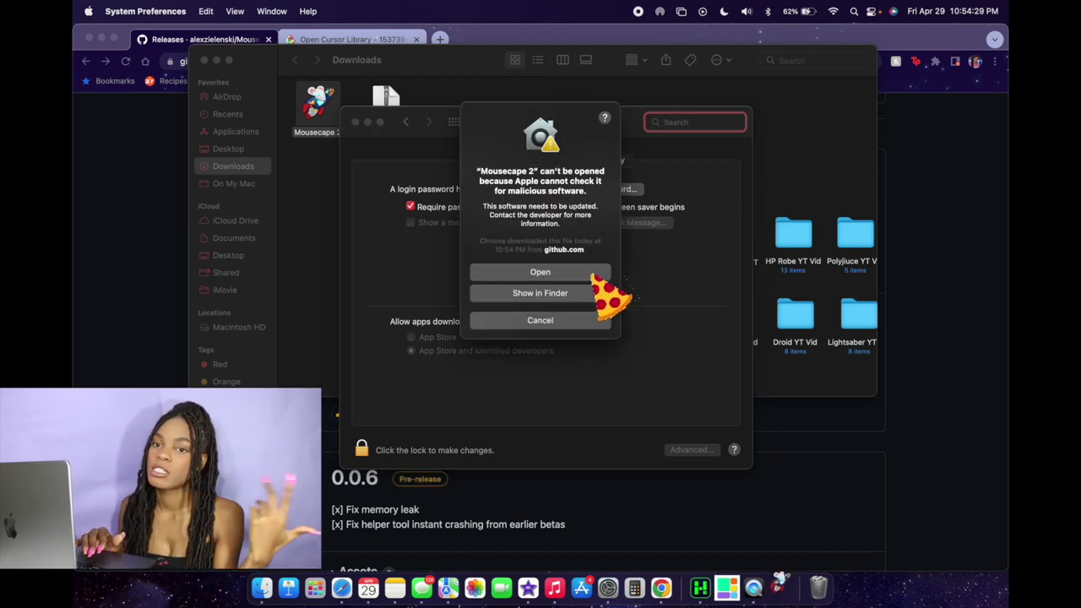
{"action": "left_click", "coordinate": [600, 273]}
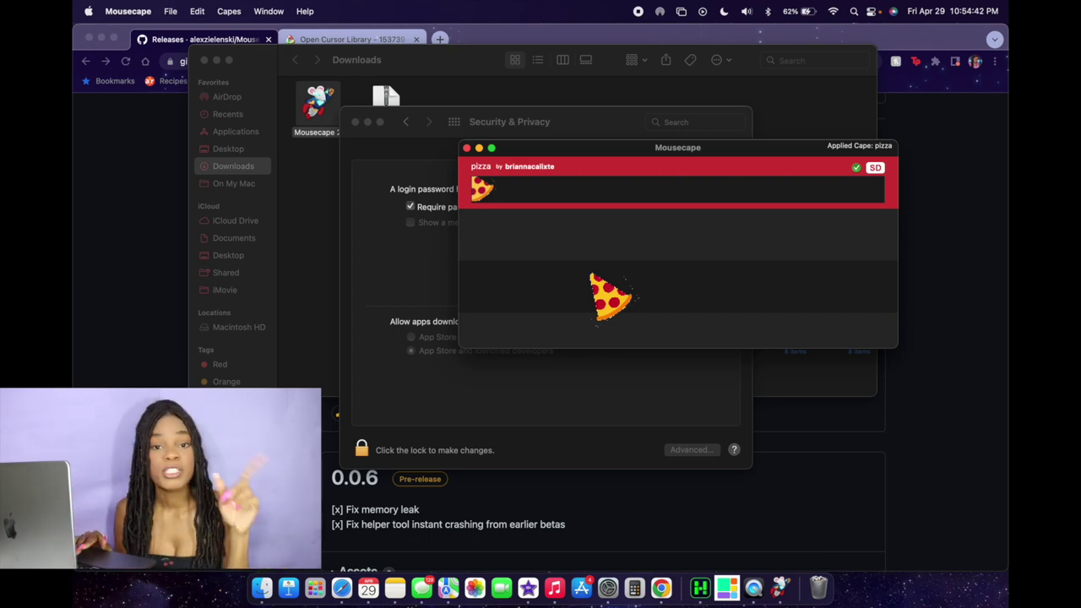
Bring Chrome forward on the rw-designer Open Cursor Library page.
{"action": "left_click", "coordinate": [179, 325]}
{"action": "left_click", "coordinate": [338, 43]}
{"action": "left_click", "coordinate": [338, 60]}
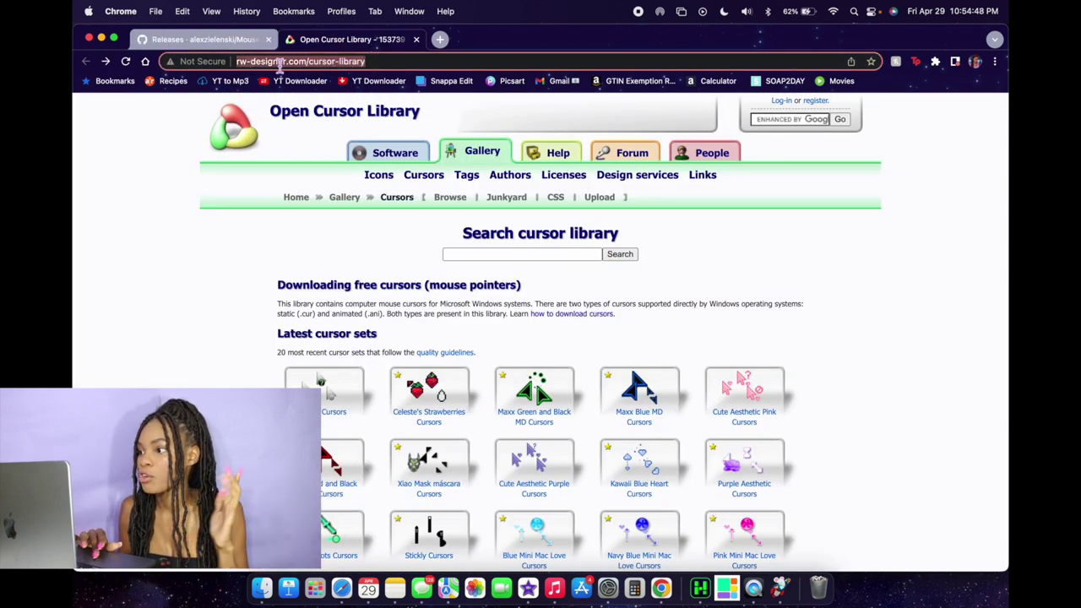
Search the cursor library for 'harry potter' and open Harry Potter Cursor Normal Wand.cur.
{"action": "left_click", "coordinate": [238, 276]}
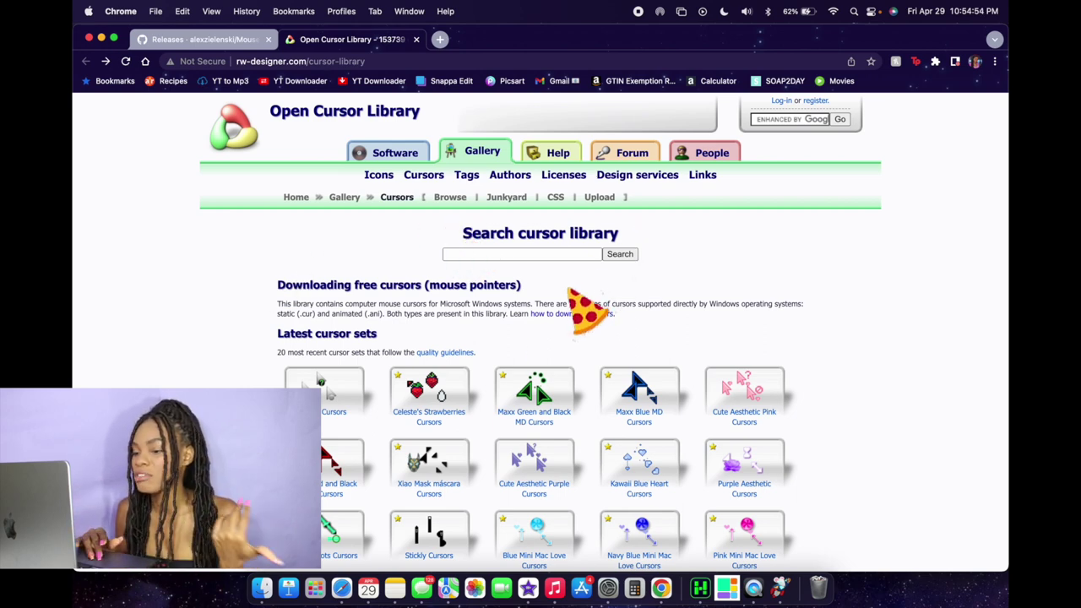
{"action": "scroll", "coordinate": [517, 359], "scroll_direction": "down", "scroll_amount": 1}
{"action": "scroll", "coordinate": [517, 359], "scroll_direction": "down", "scroll_amount": 5}
{"action": "scroll", "coordinate": [518, 359], "scroll_direction": "up", "scroll_amount": 4}
{"action": "scroll", "coordinate": [517, 358], "scroll_direction": "up", "scroll_amount": 1}
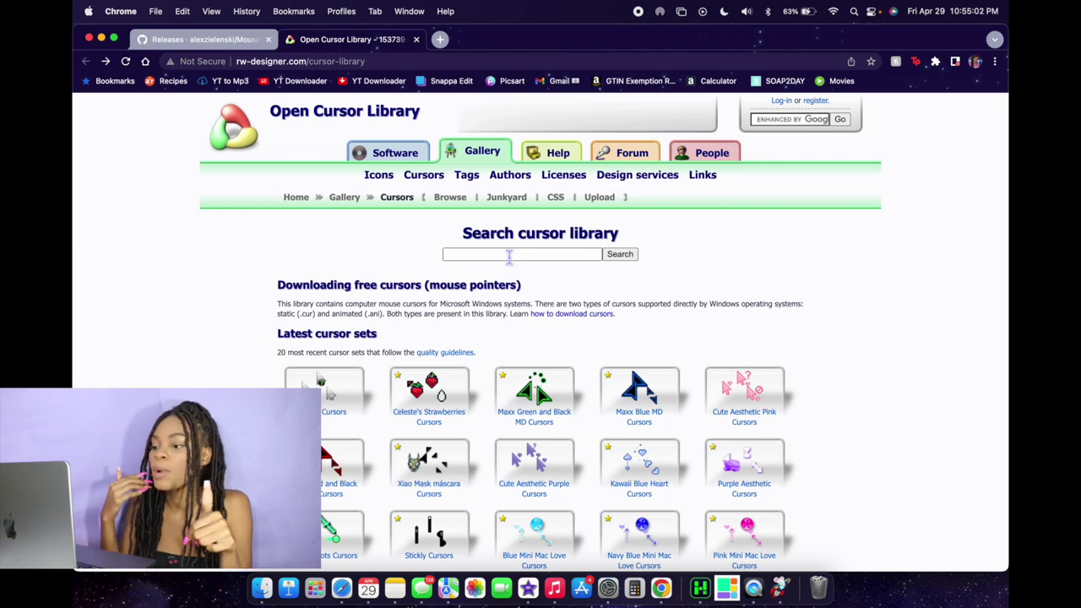
{"action": "left_click", "coordinate": [509, 255]}
{"action": "type", "text": "harry potter cursors"}
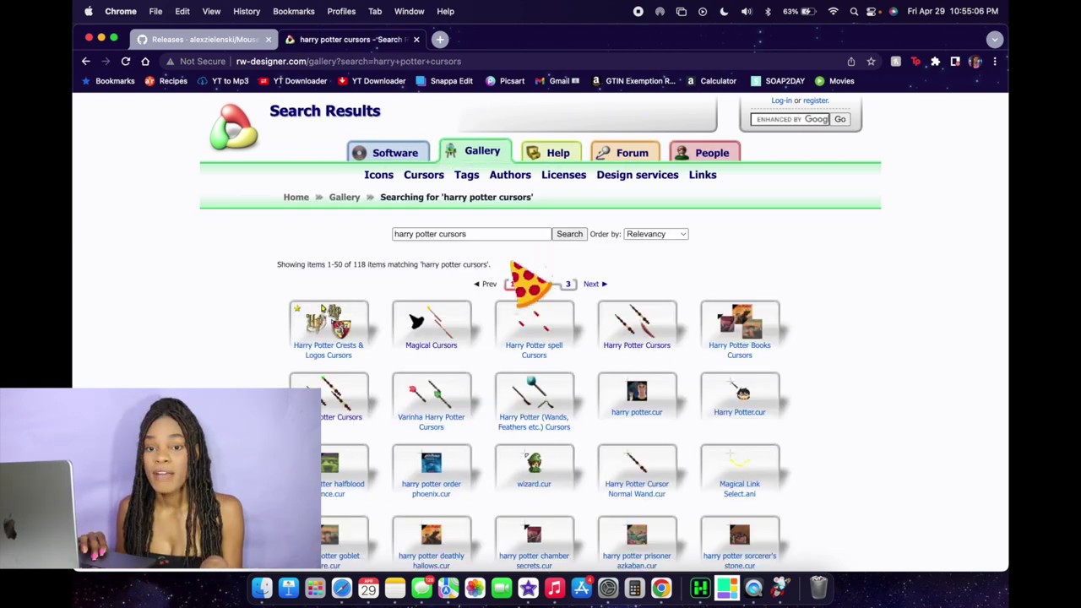
{"action": "left_click", "coordinate": [643, 470]}
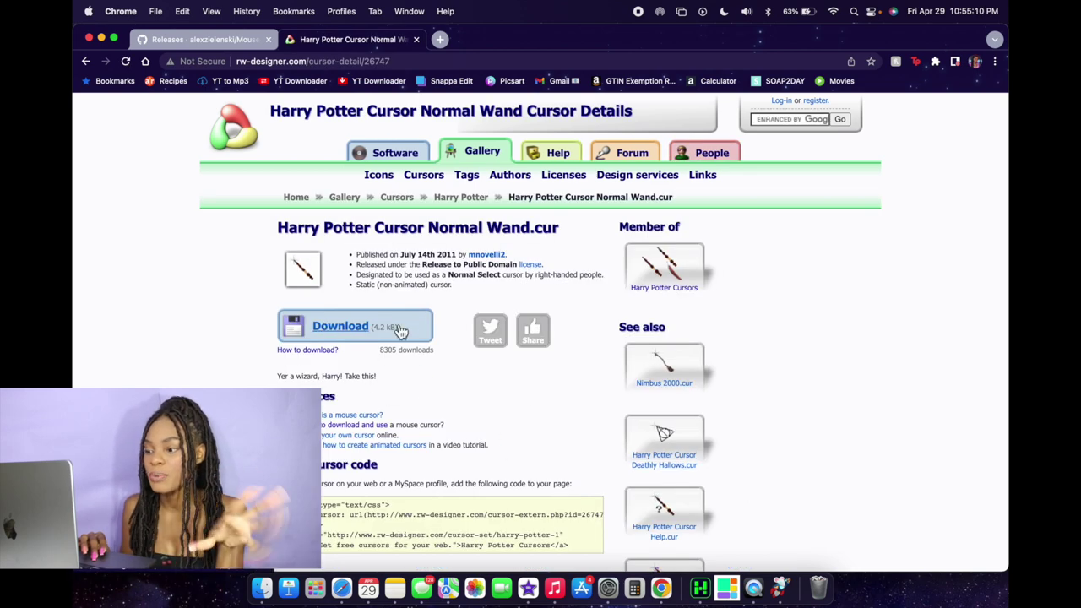
Save the wand cursor image to Downloads as 26747.
{"action": "right_click", "coordinate": [304, 267]}
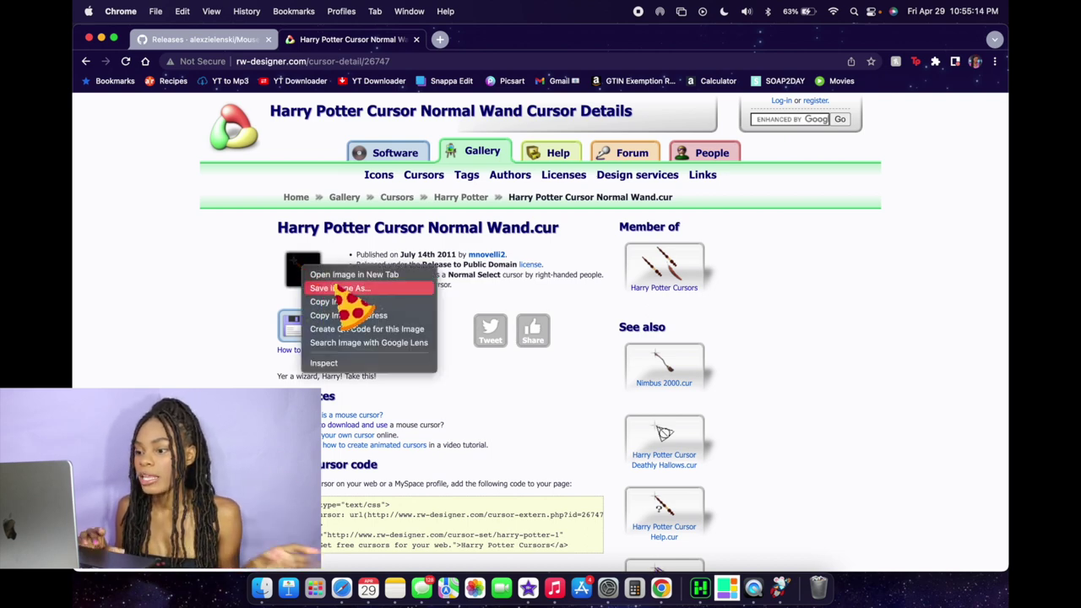
{"action": "left_click", "coordinate": [404, 289]}
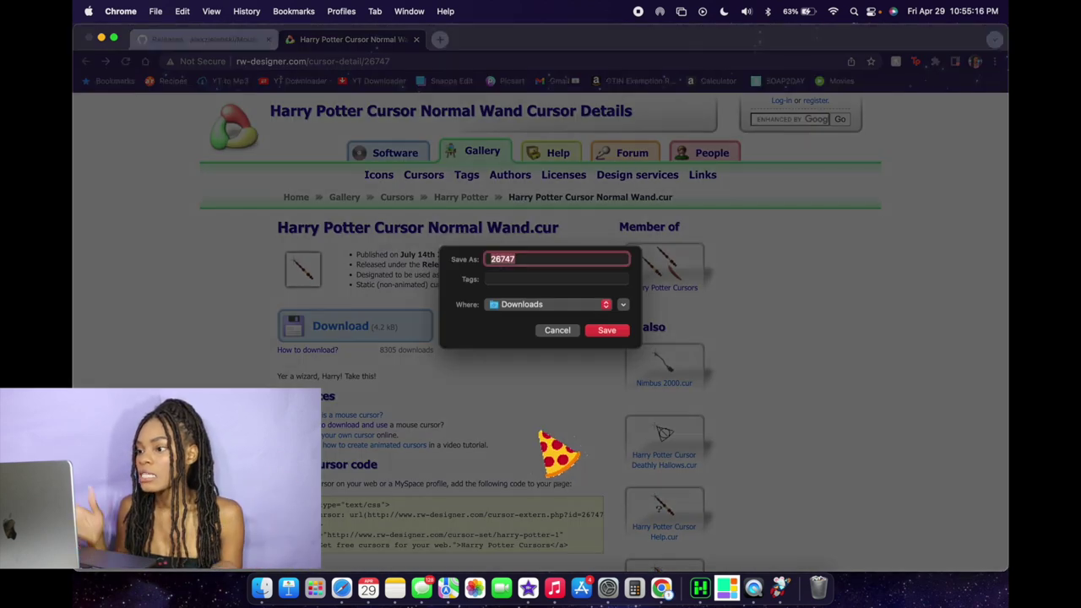
{"action": "key", "text": "Return"}
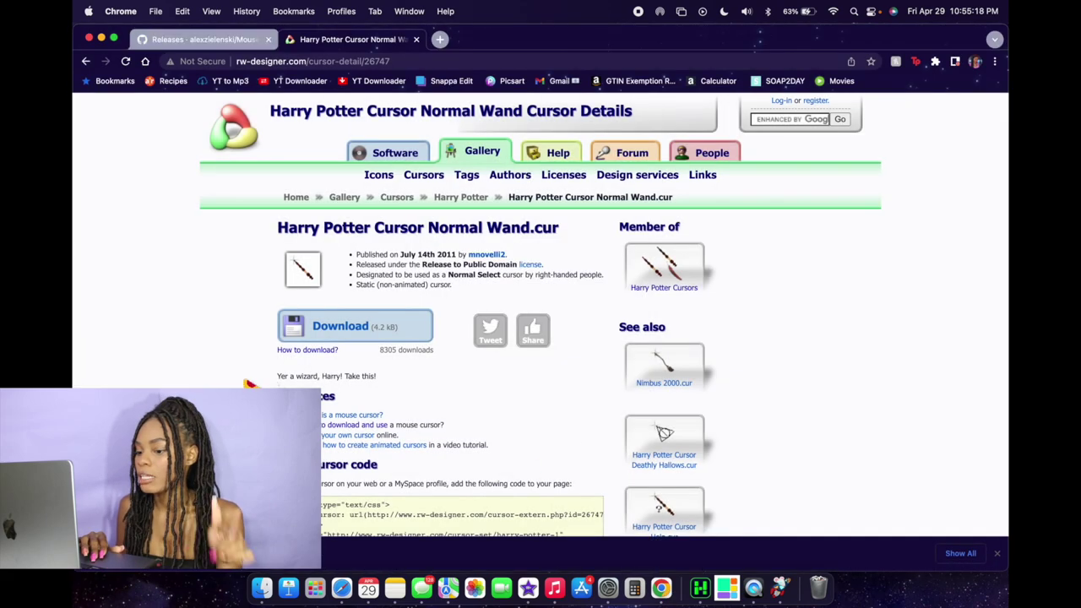
Close Chrome, bring Mousecape to the front, and show its File menu.
{"action": "left_click", "coordinate": [89, 38]}
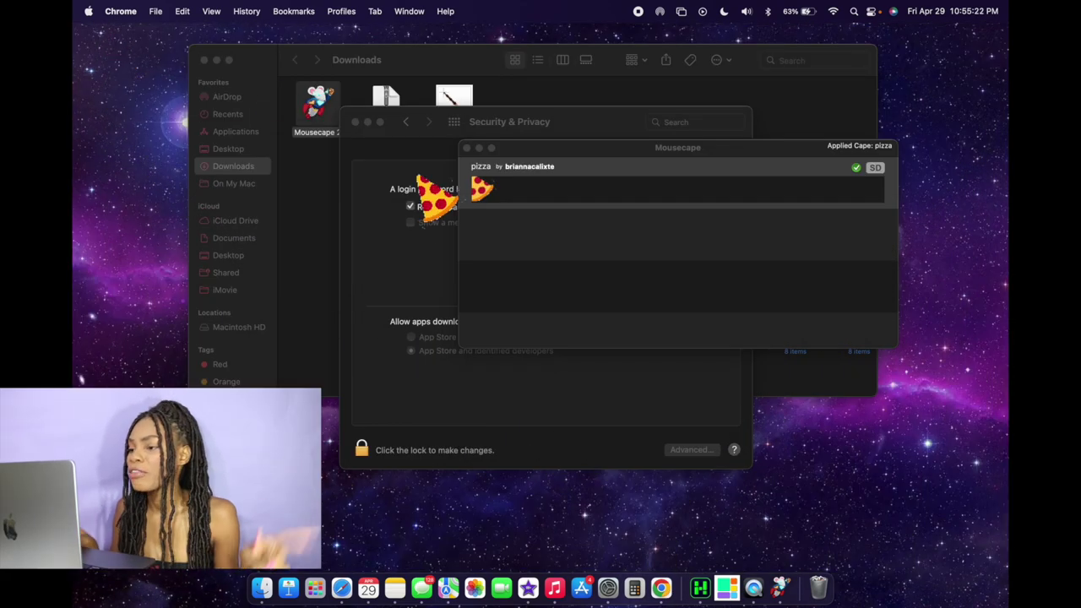
{"action": "left_click", "coordinate": [524, 244]}
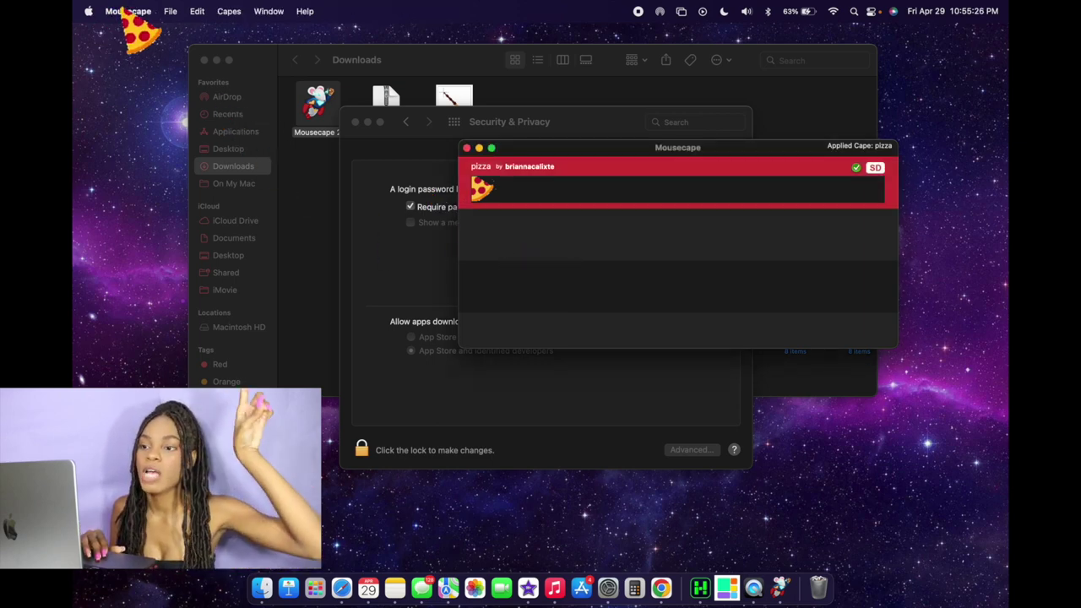
{"action": "left_click", "coordinate": [170, 12]}
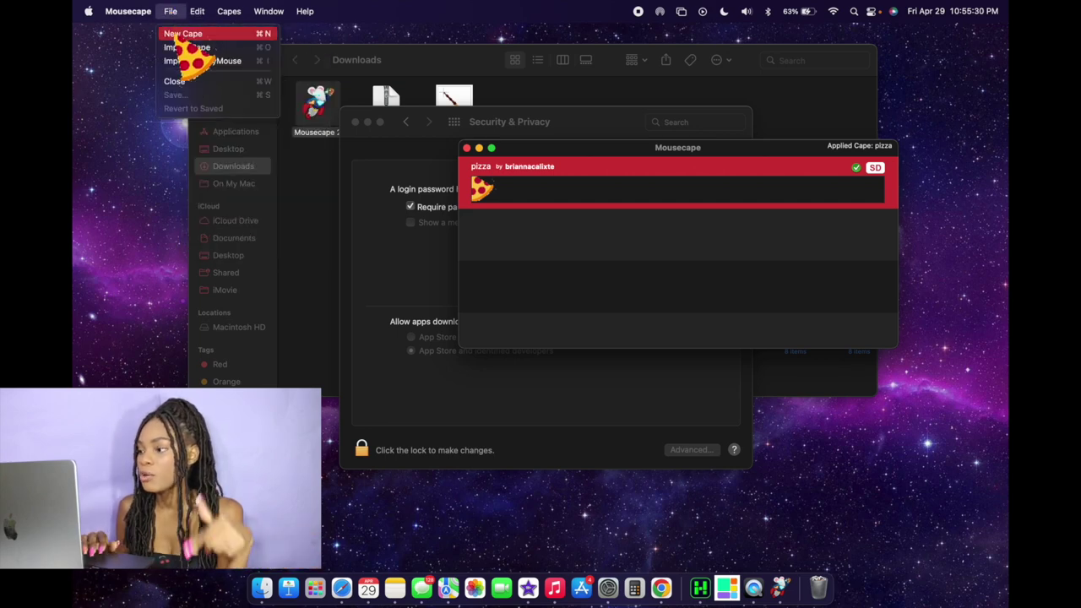
Create a new Unnamed cape and open it in the cape editor.
{"action": "left_click", "coordinate": [184, 35]}
{"action": "left_click", "coordinate": [592, 225]}
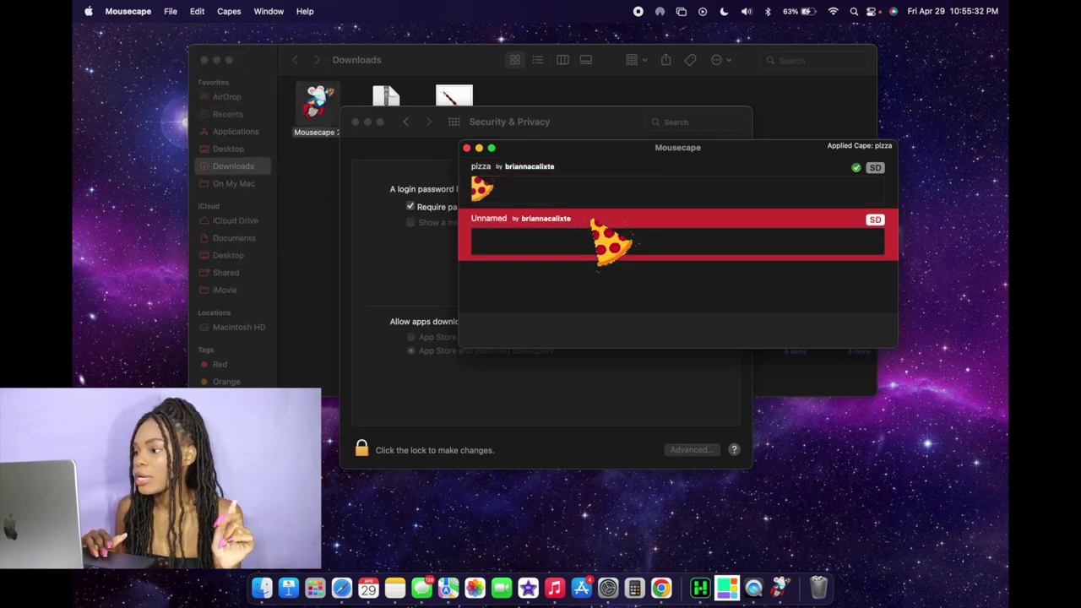
{"action": "right_click", "coordinate": [592, 223]}
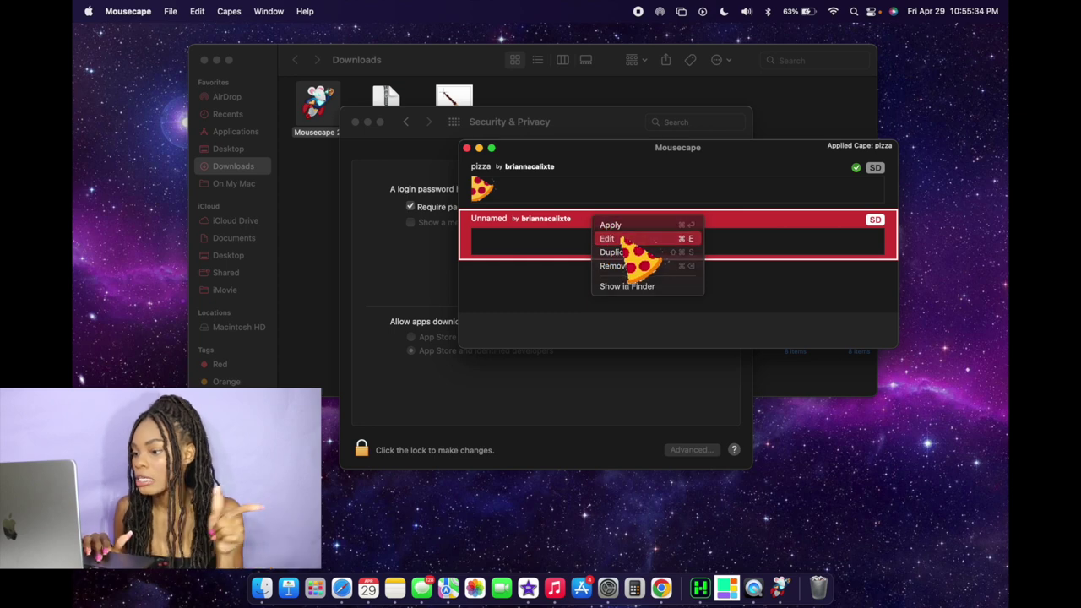
{"action": "left_click", "coordinate": [625, 239]}
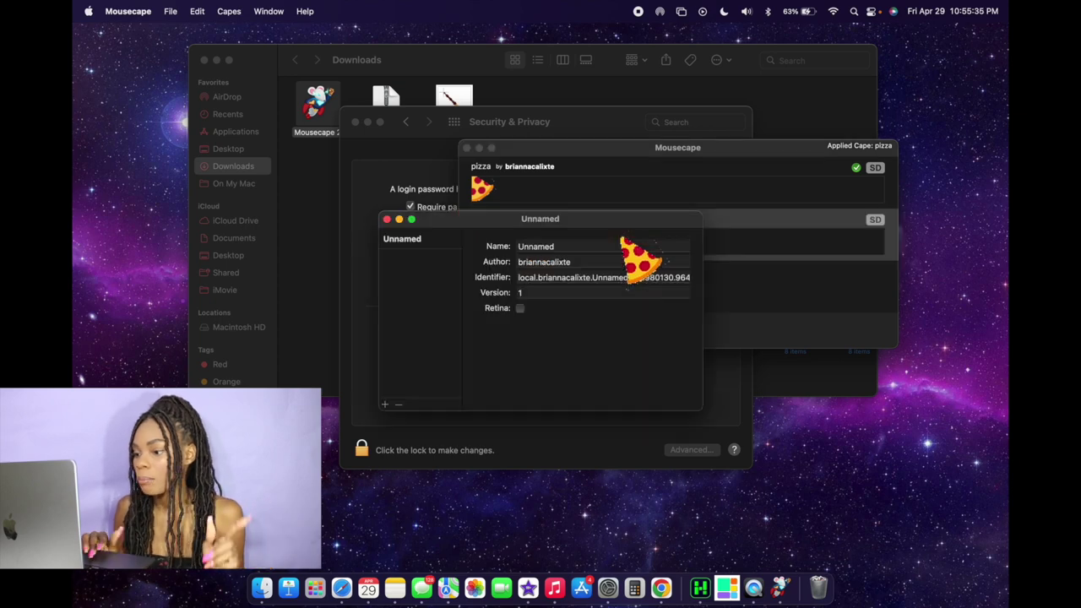
Add a cursor of type Arrow and move the editor to the bottom-left.
{"action": "left_click", "coordinate": [386, 402]}
{"action": "left_click", "coordinate": [433, 258]}
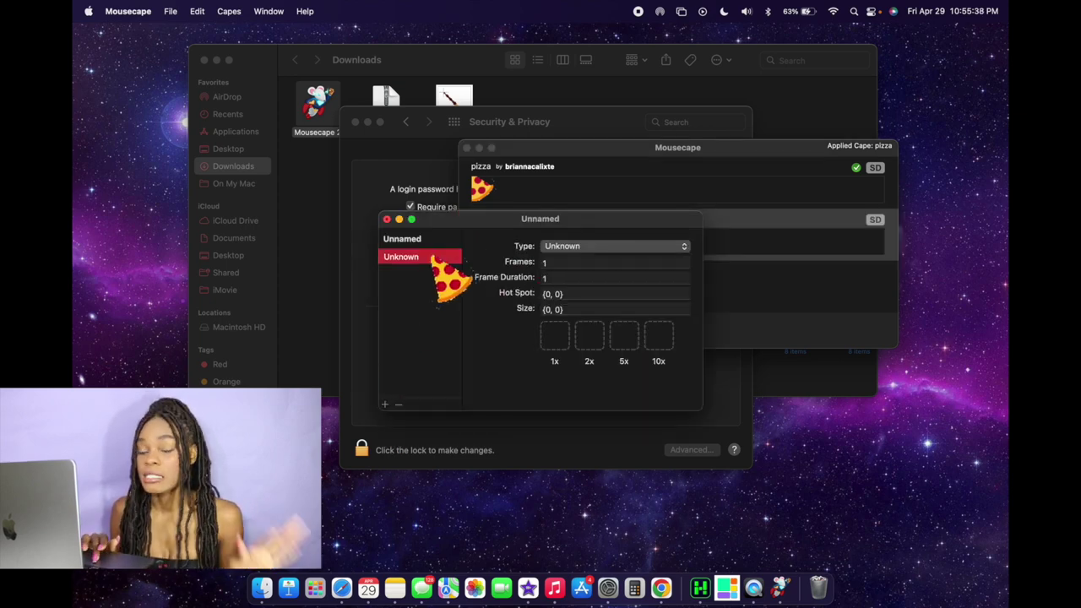
{"action": "left_click", "coordinate": [574, 246]}
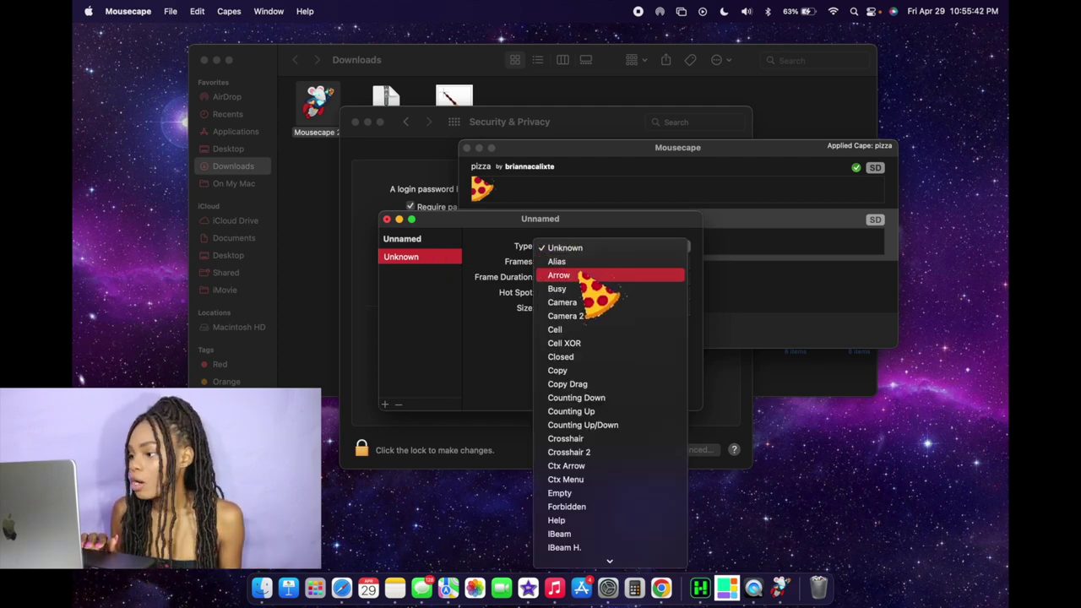
{"action": "left_click", "coordinate": [591, 277]}
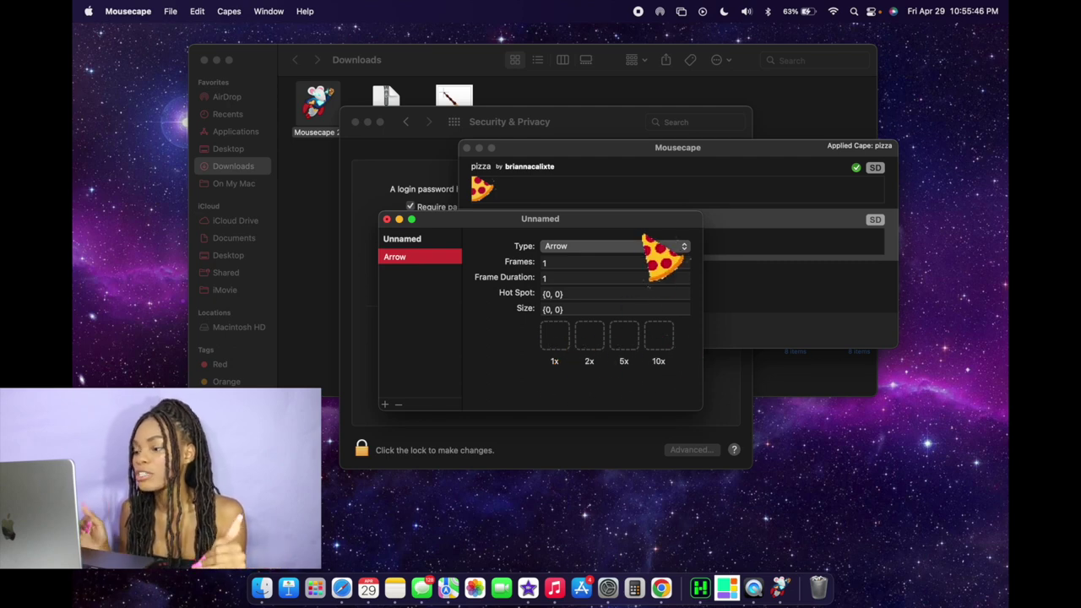
{"action": "left_click_drag", "start_coordinate": [646, 238], "coordinate": [445, 393]}
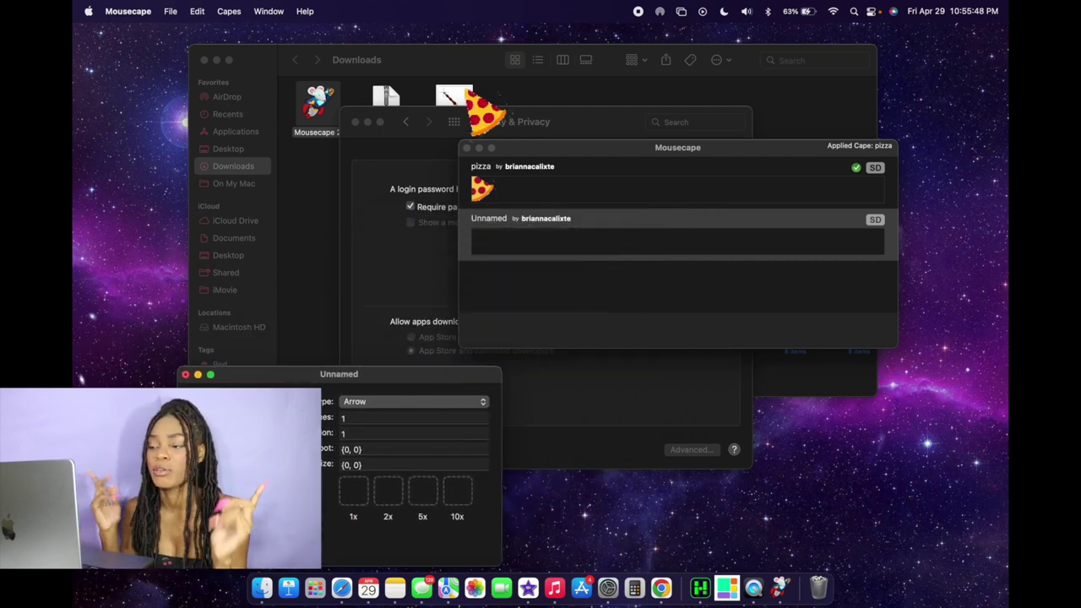
Put 26747.png in the Arrow cursor's 1x well, set hot spot 8, 8, and save the cape.
{"action": "left_click", "coordinate": [477, 105]}
{"action": "left_click_drag", "start_coordinate": [465, 126], "coordinate": [370, 511]}
{"action": "left_click", "coordinate": [339, 507]}
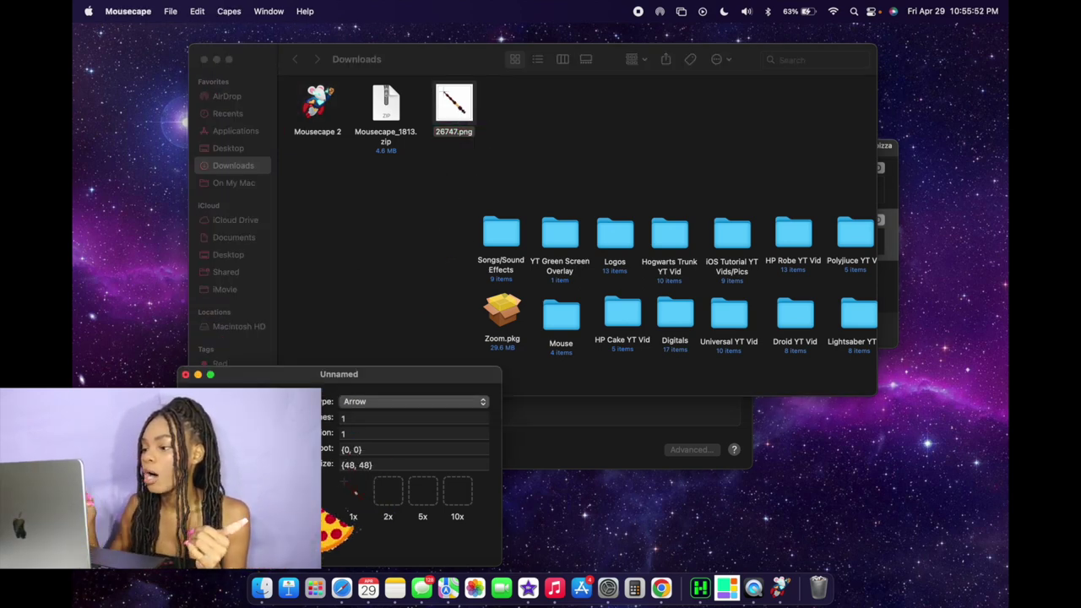
{"action": "left_click", "coordinate": [346, 449]}
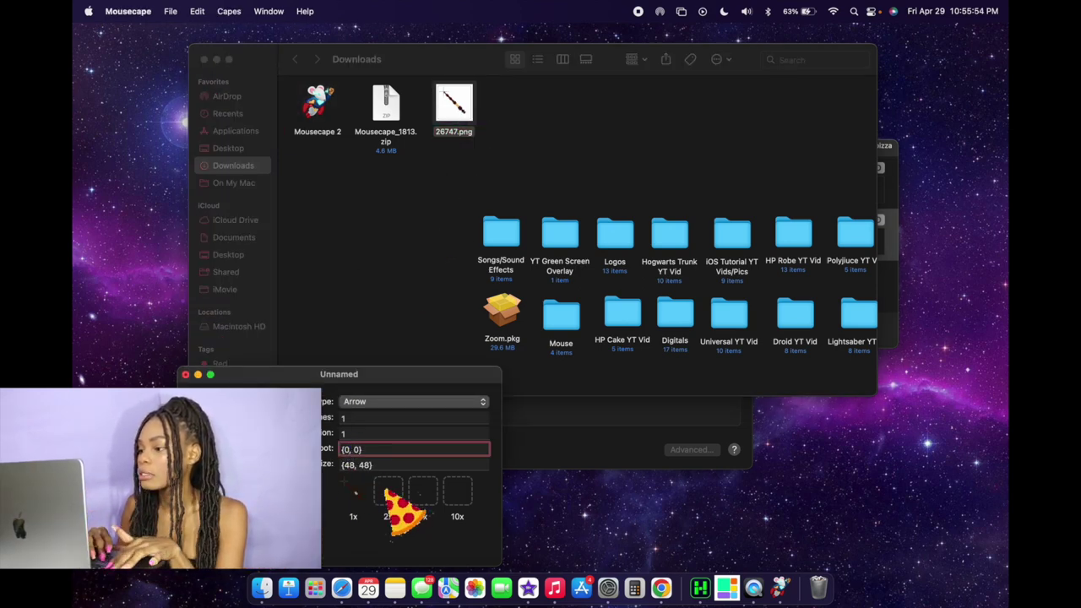
{"action": "key", "text": "Delete"}
{"action": "type", "text": "8, "}
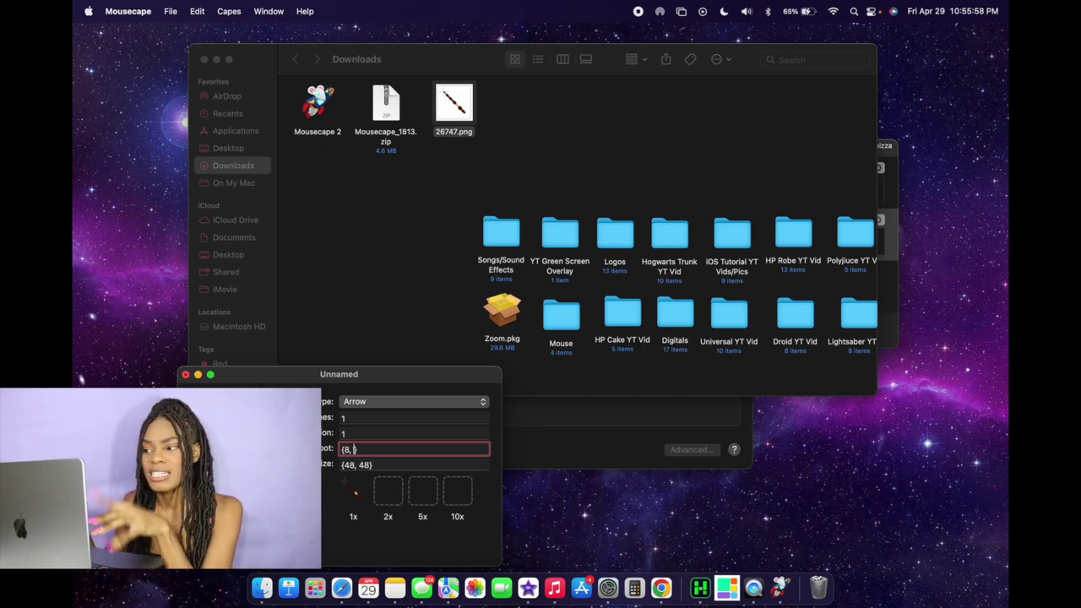
{"action": "type", "text": "8"}
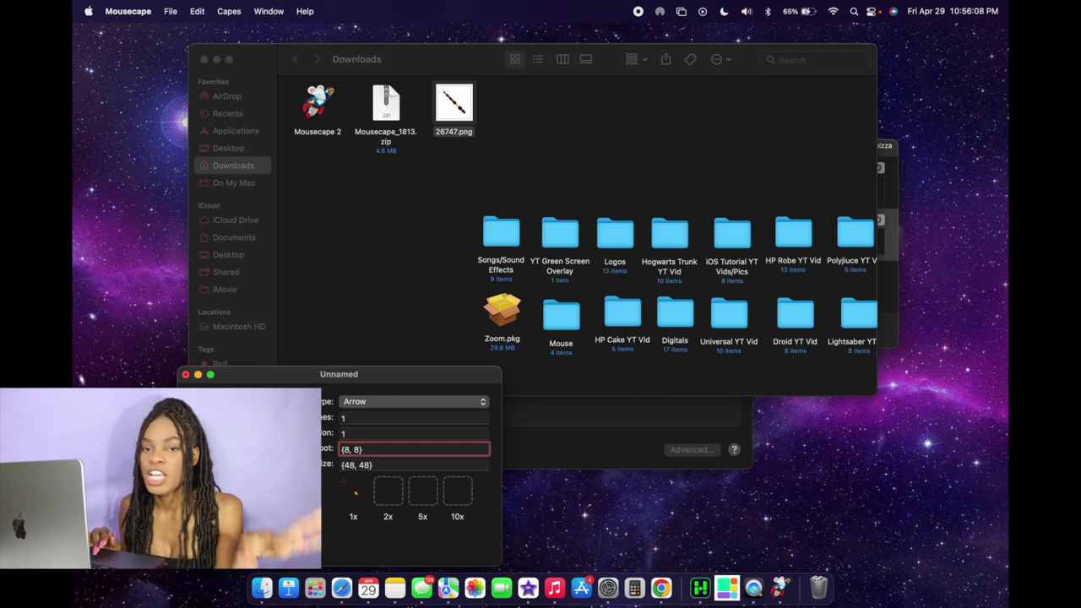
{"action": "left_click", "coordinate": [185, 375]}
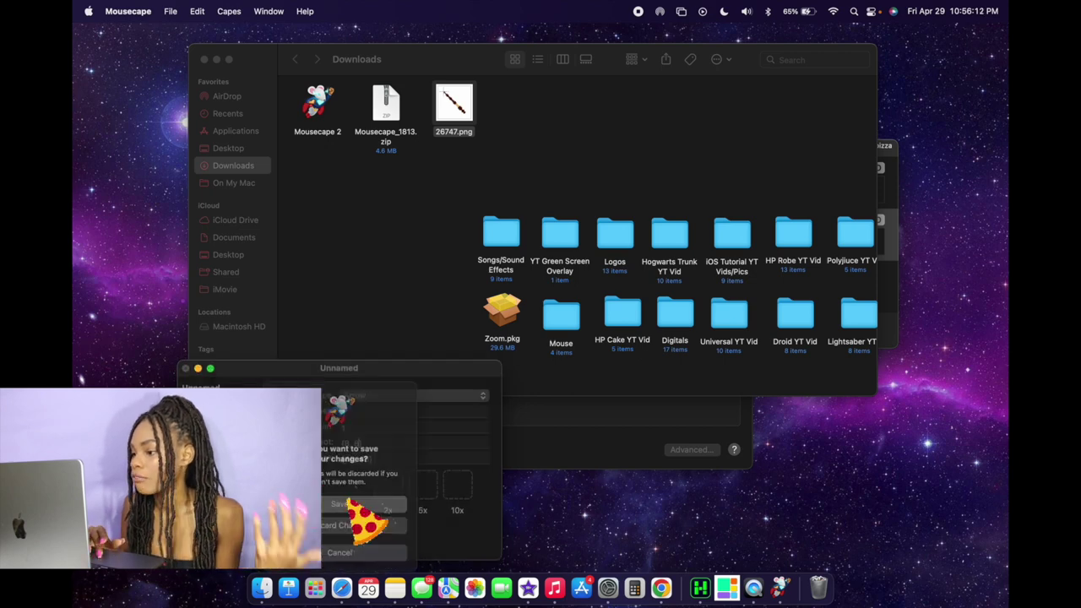
{"action": "left_click", "coordinate": [353, 502]}
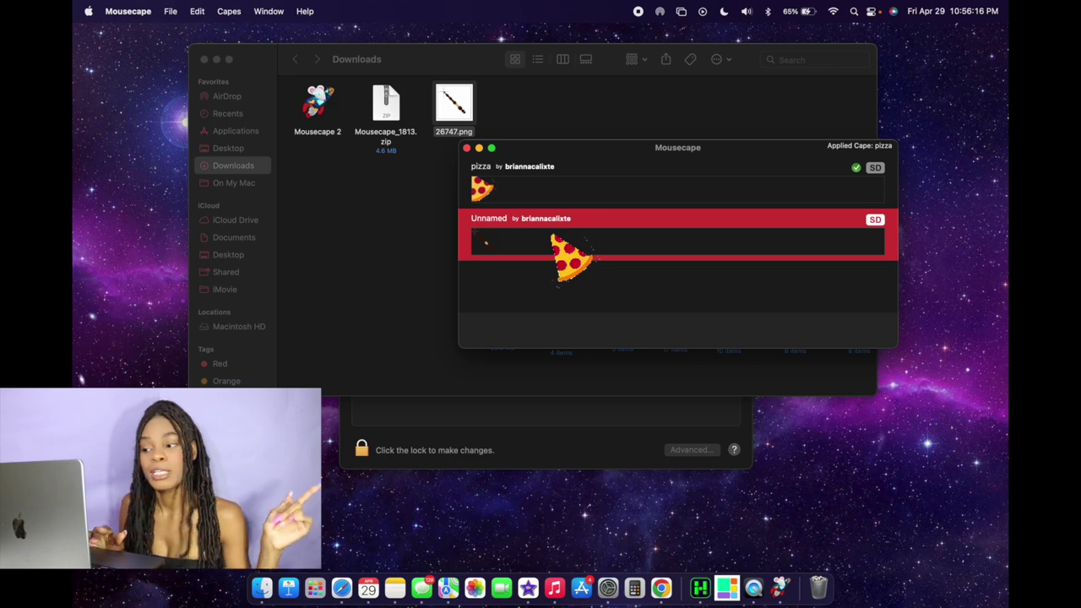
Apply the Unnamed cape so the wand replaces the pizza cursor, then quit Mousecape.
{"action": "double_click", "coordinate": [570, 251]}
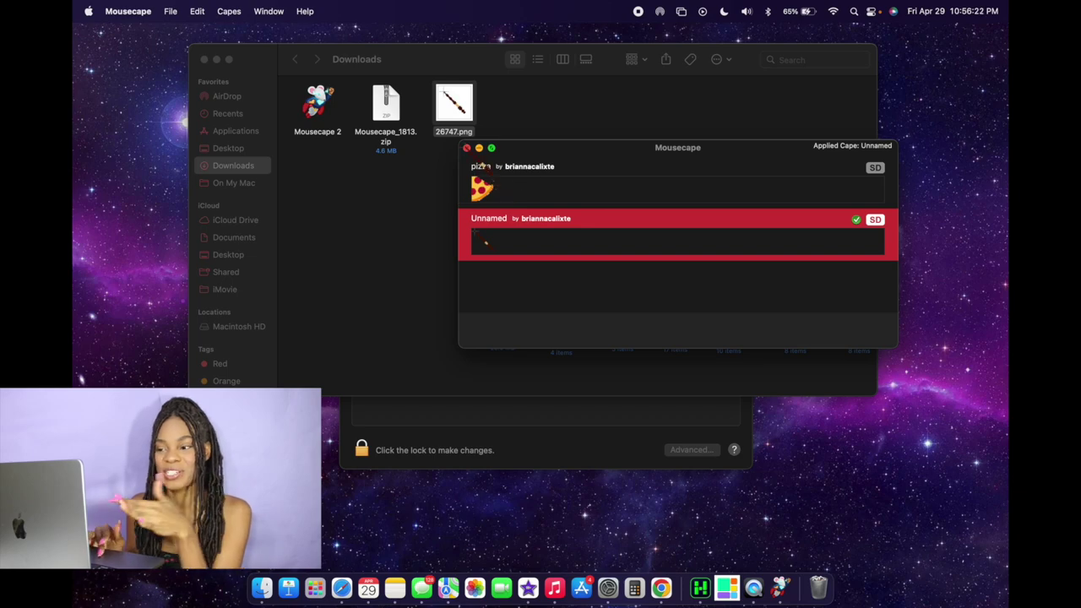
{"action": "left_click", "coordinate": [467, 148]}
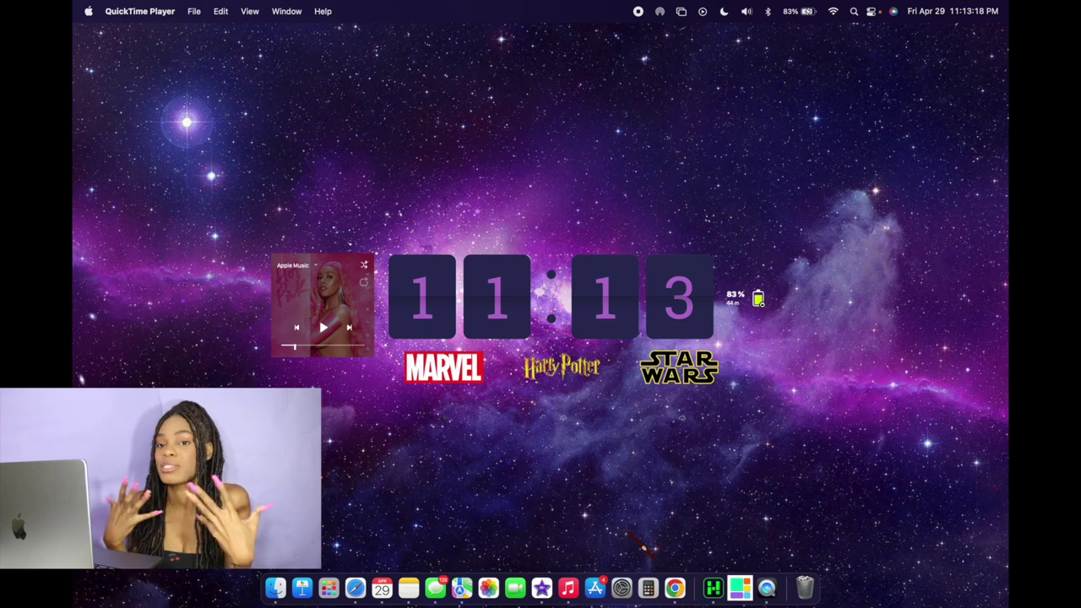
Search System Preferences for 'curs' and open the Accessibility pointer settings.
{"action": "left_click", "coordinate": [621, 588]}
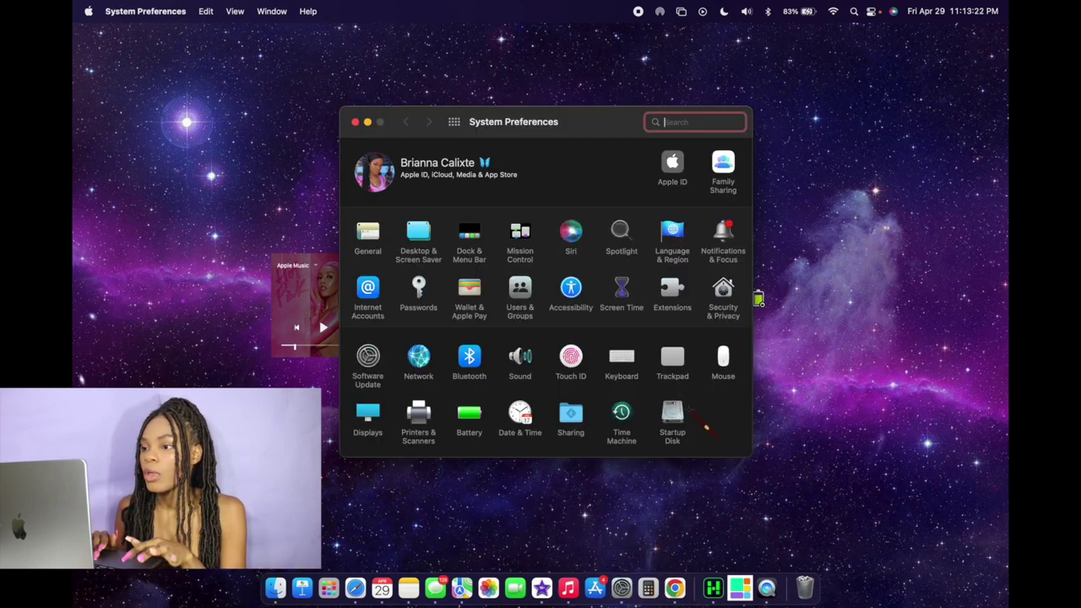
{"action": "type", "text": "curs"}
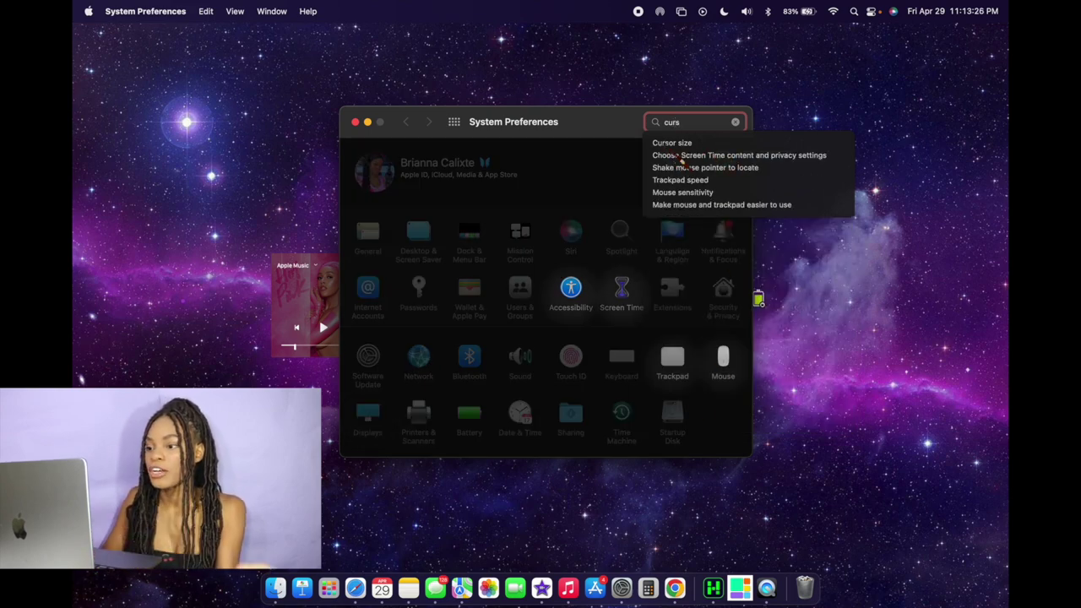
{"action": "left_click", "coordinate": [701, 167]}
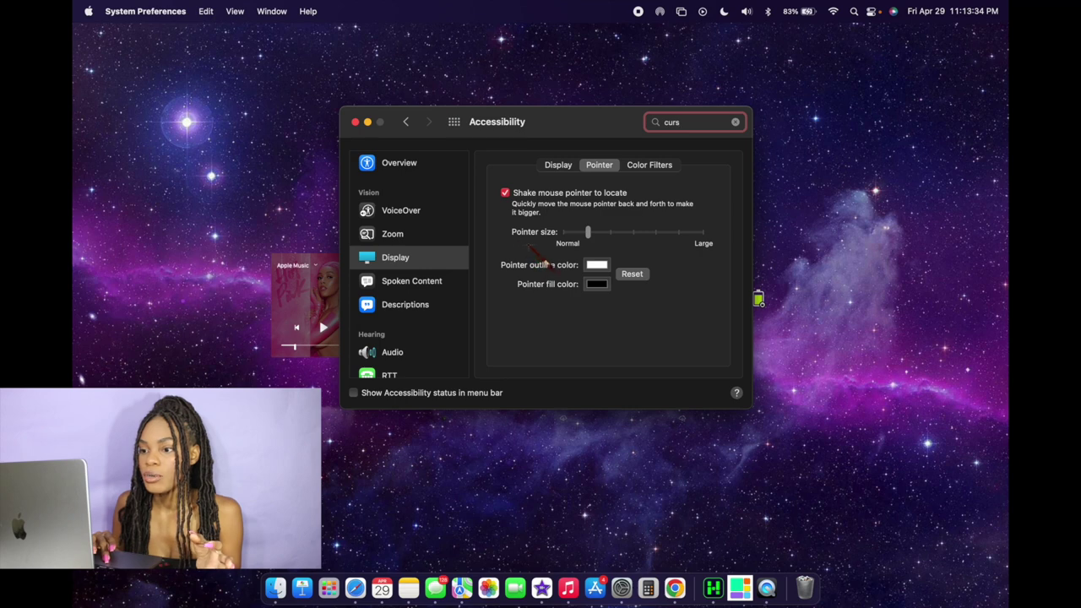
Try a larger pointer size, then test pointer outline colours on the colour wheel, ending on teal.
{"action": "mouse_move", "coordinate": [606, 252]}
{"action": "left_mouse_down"}
{"action": "mouse_move", "coordinate": [711, 258]}
{"action": "mouse_move", "coordinate": [583, 250]}
{"action": "mouse_move", "coordinate": [604, 254]}
{"action": "left_mouse_up"}
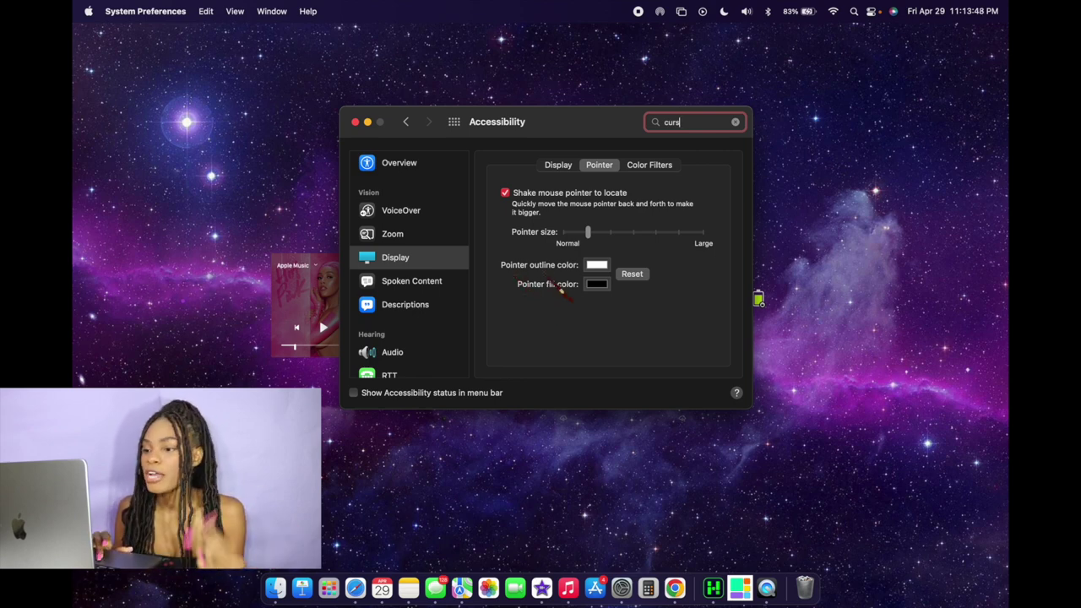
{"action": "left_click", "coordinate": [595, 265]}
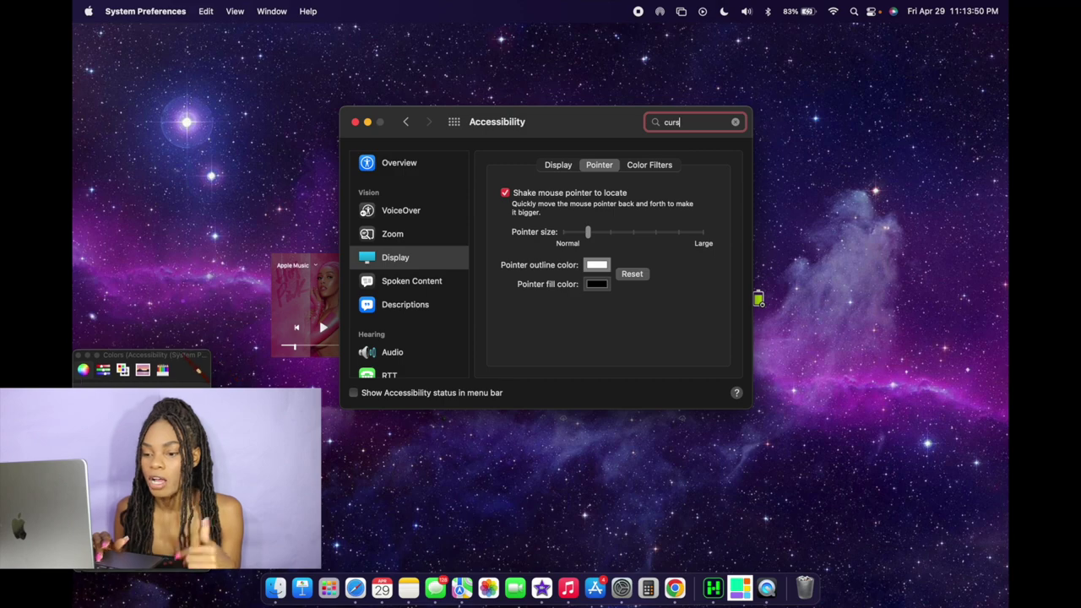
{"action": "left_click", "coordinate": [598, 283]}
{"action": "left_click_drag", "start_coordinate": [568, 380], "coordinate": [547, 357]}
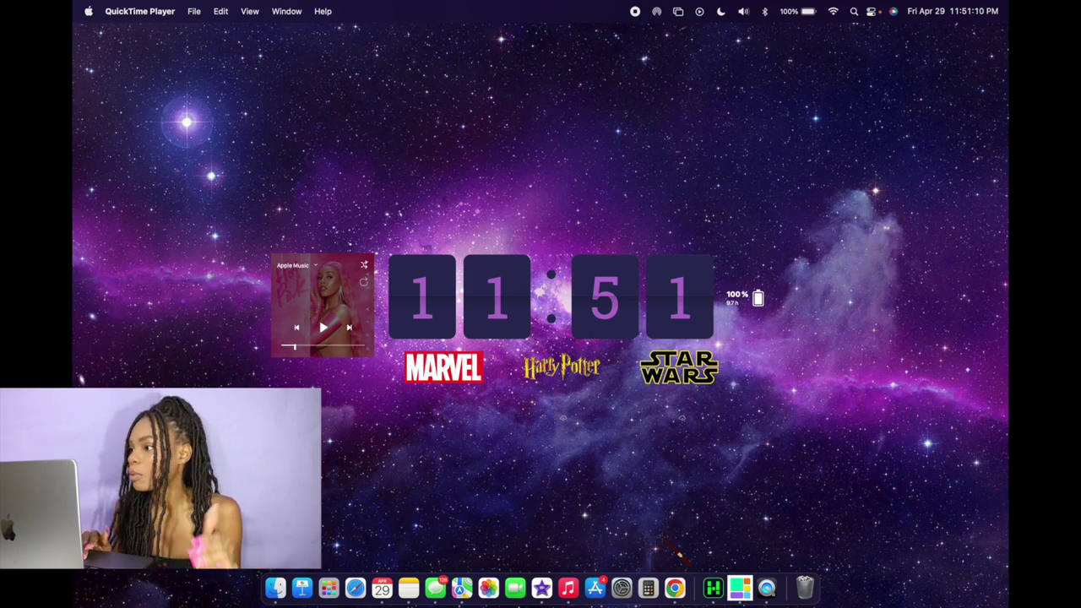
Search Google Images for 'iron man wallpaper 4k' in a new Chrome tab.
{"action": "left_click", "coordinate": [675, 587]}
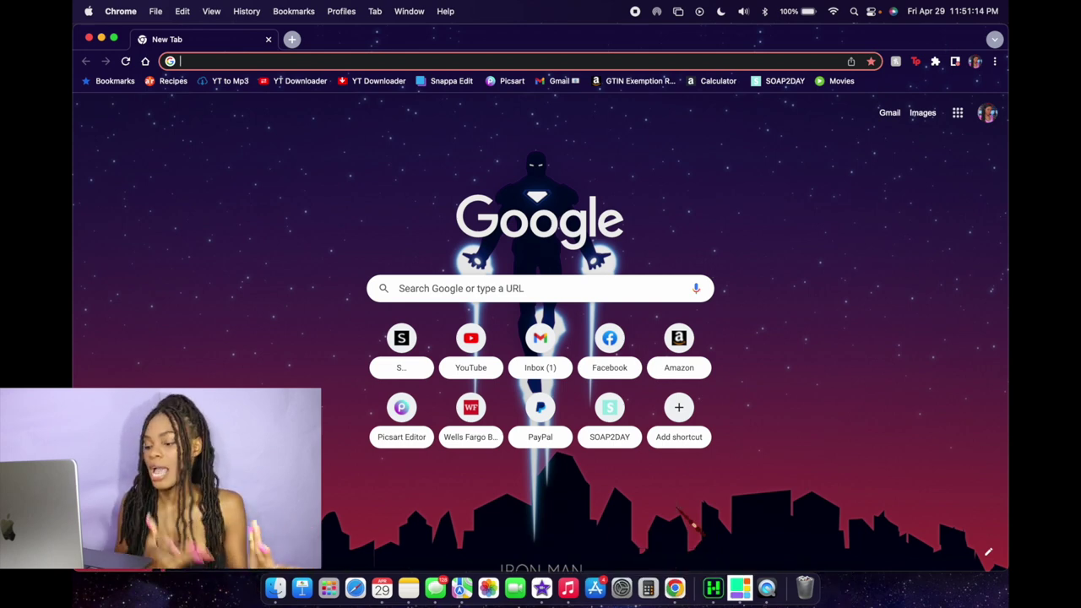
{"action": "type", "text": "iron man "}
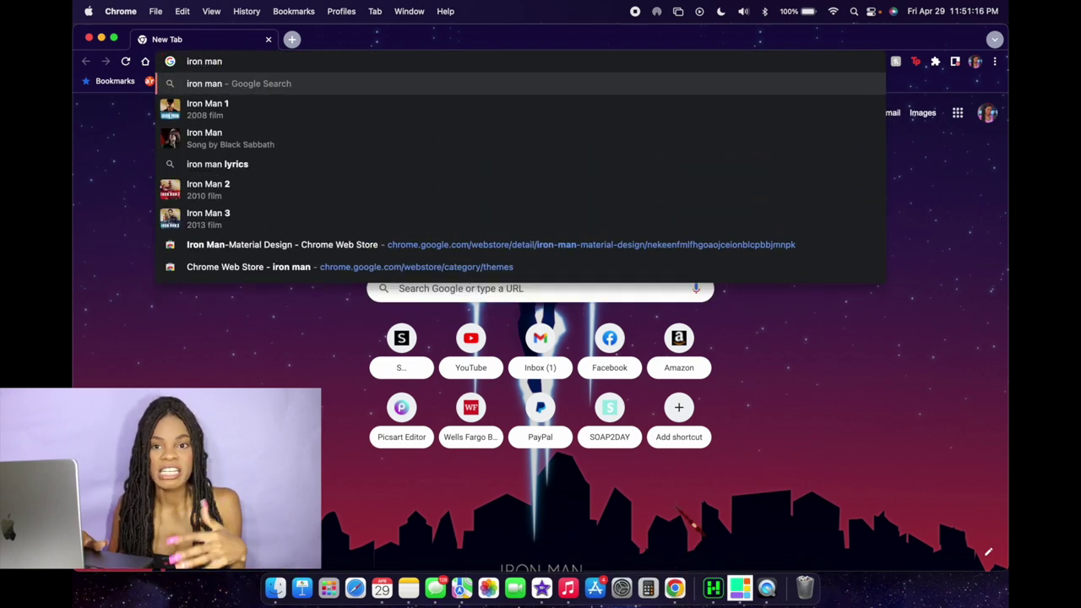
{"action": "type", "text": "wallpaper"}
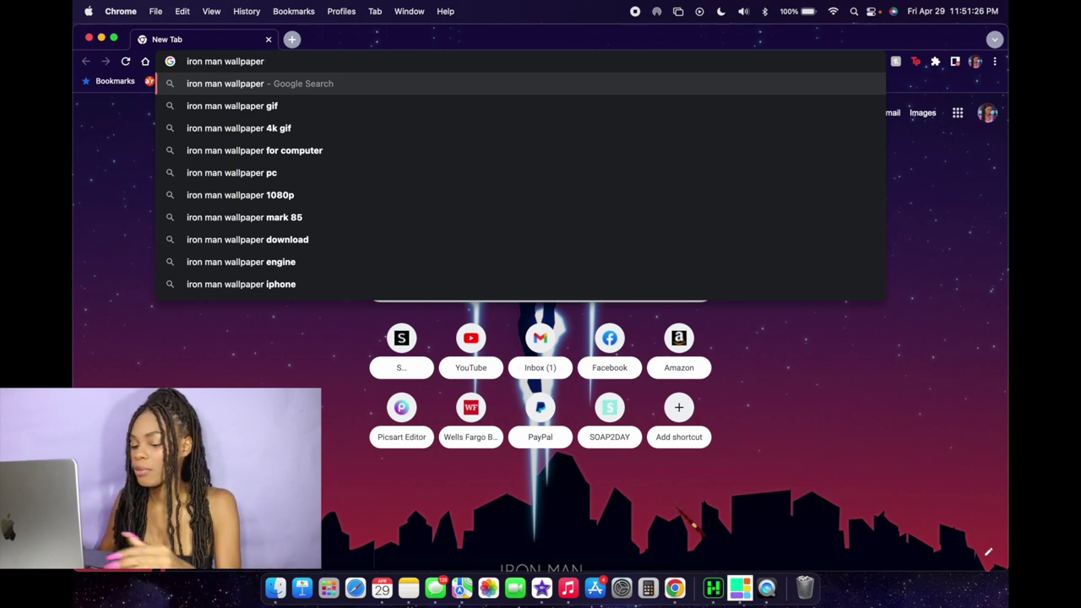
{"action": "type", "text": "4k"}
{"action": "key", "text": "Return"}
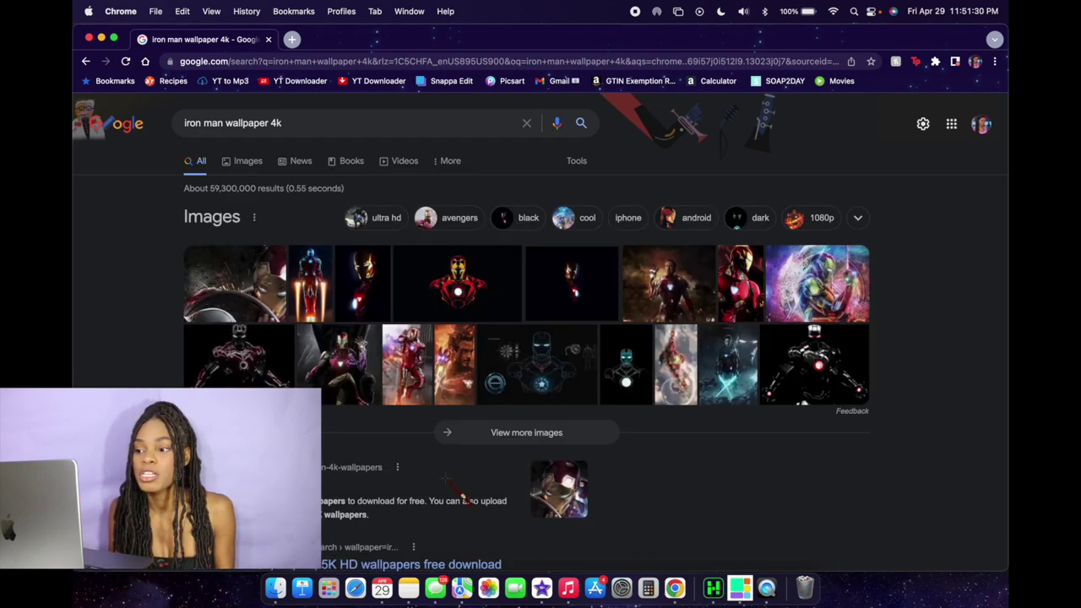
{"action": "left_click", "coordinate": [248, 161]}
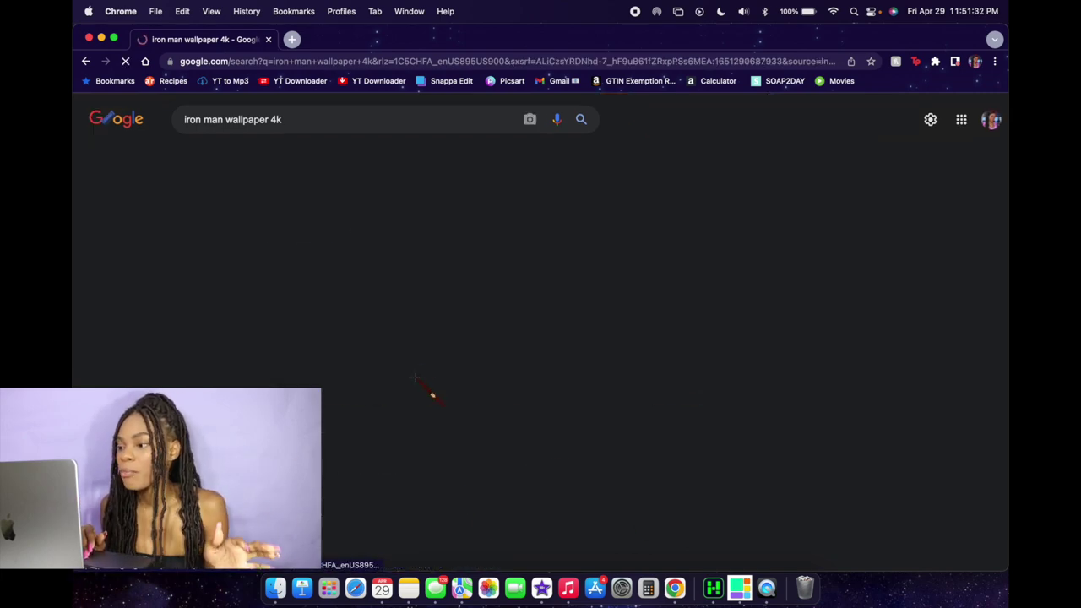
Save the full-size I Am Iron Man wallpaper preview to Downloads.
{"action": "scroll", "coordinate": [413, 380], "scroll_direction": "down", "scroll_amount": 5}
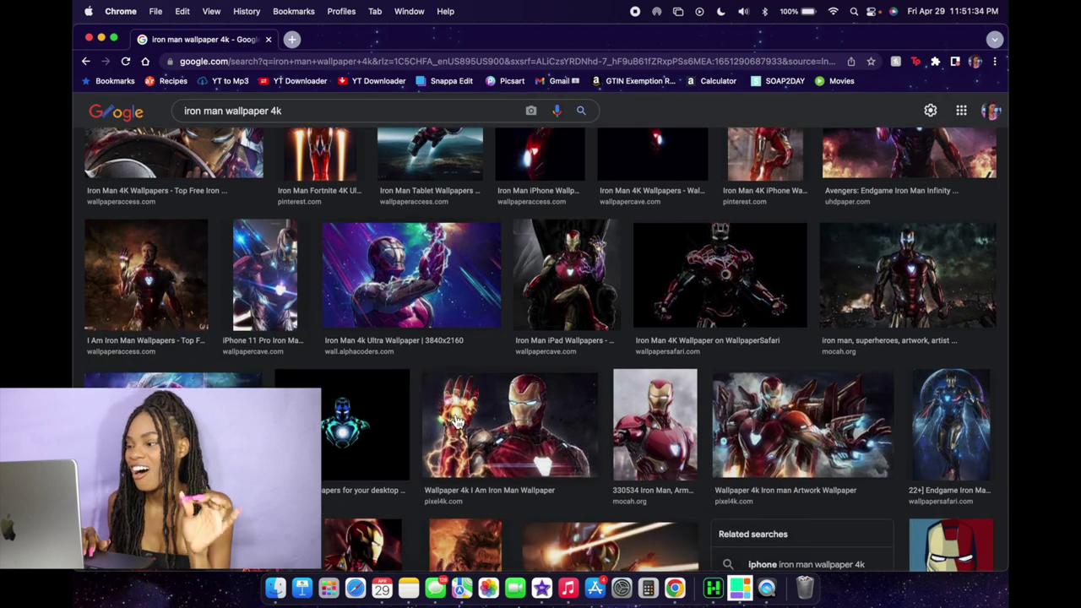
{"action": "left_click", "coordinate": [521, 422]}
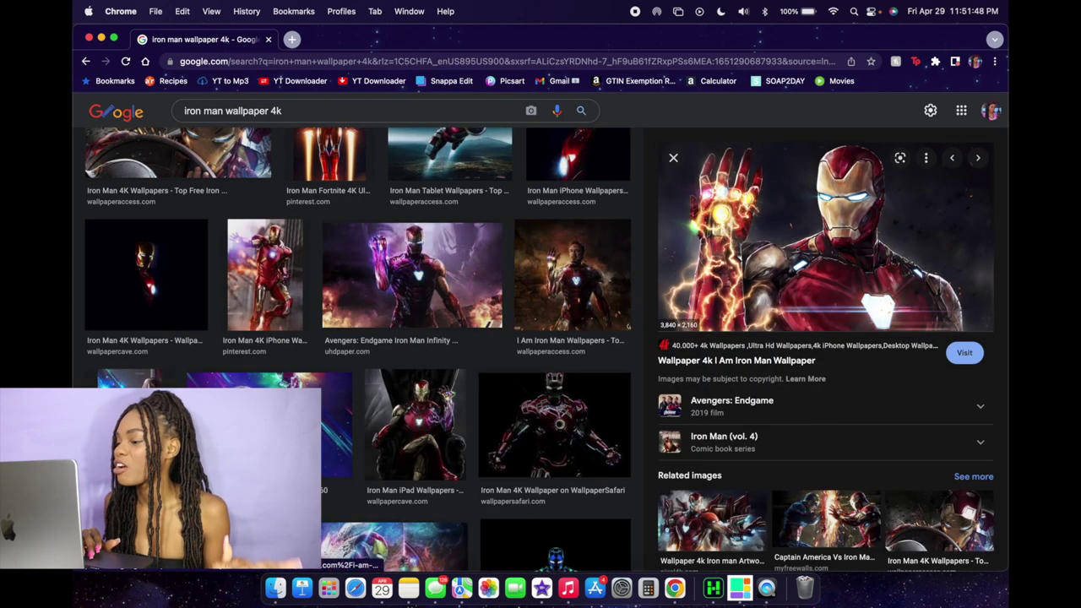
{"action": "right_click", "coordinate": [781, 237]}
{"action": "left_click", "coordinate": [818, 358]}
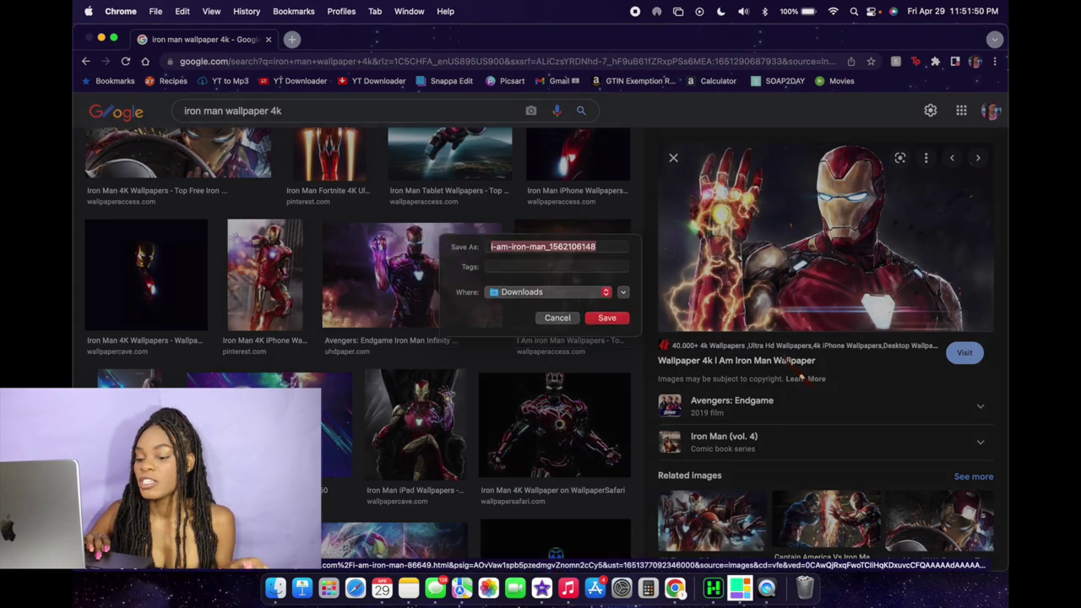
{"action": "key", "text": "Return"}
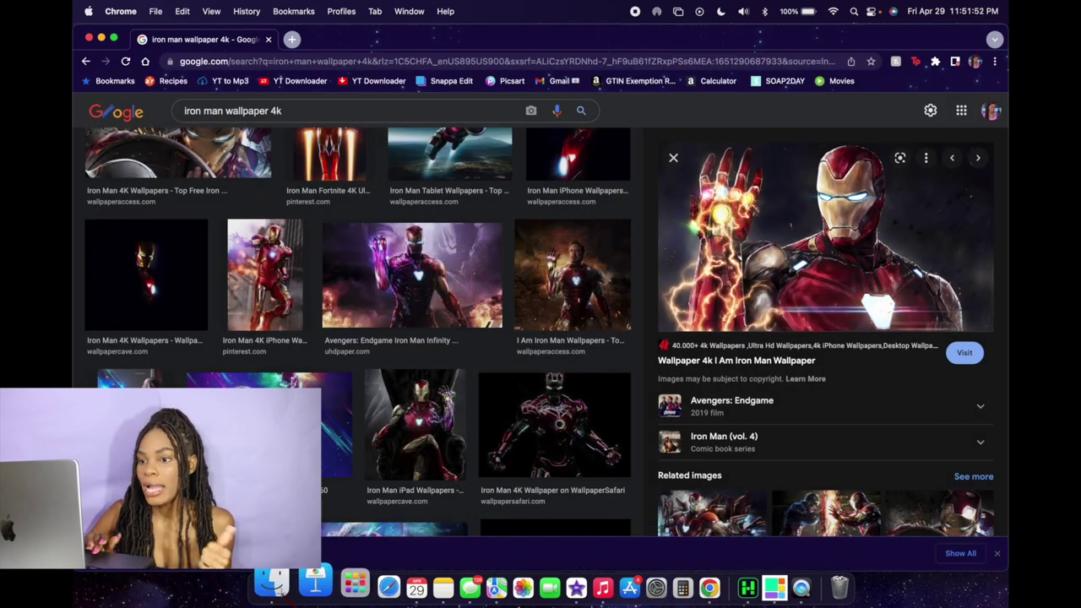
{"action": "left_click", "coordinate": [276, 588]}
Set the Iron Man jpeg in Downloads as the desktop picture, then minimize Finder and Chrome.
{"action": "left_click", "coordinate": [336, 148]}
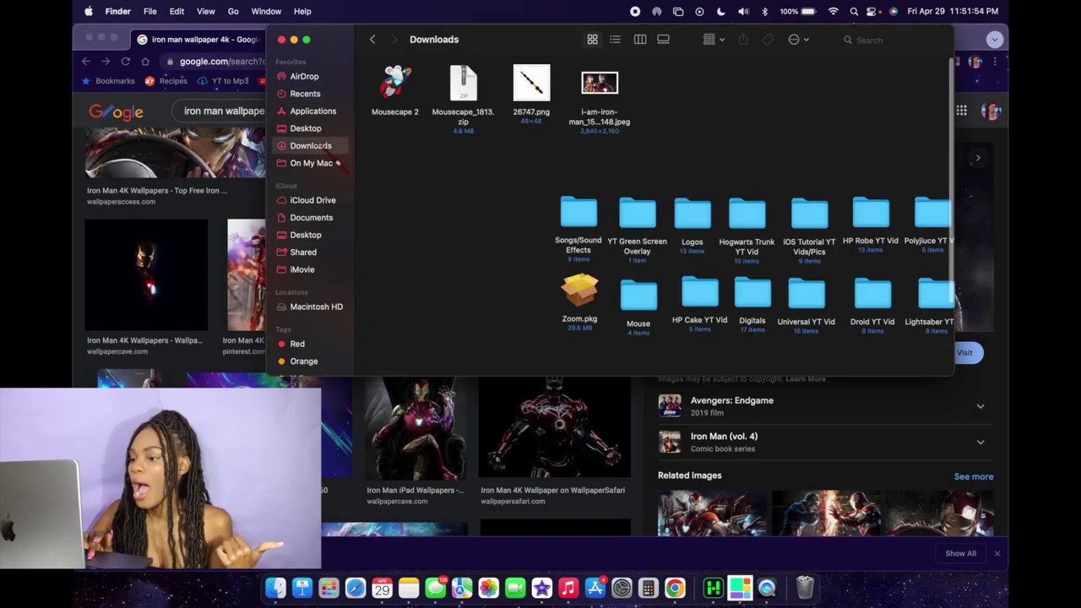
{"action": "right_click", "coordinate": [599, 86]}
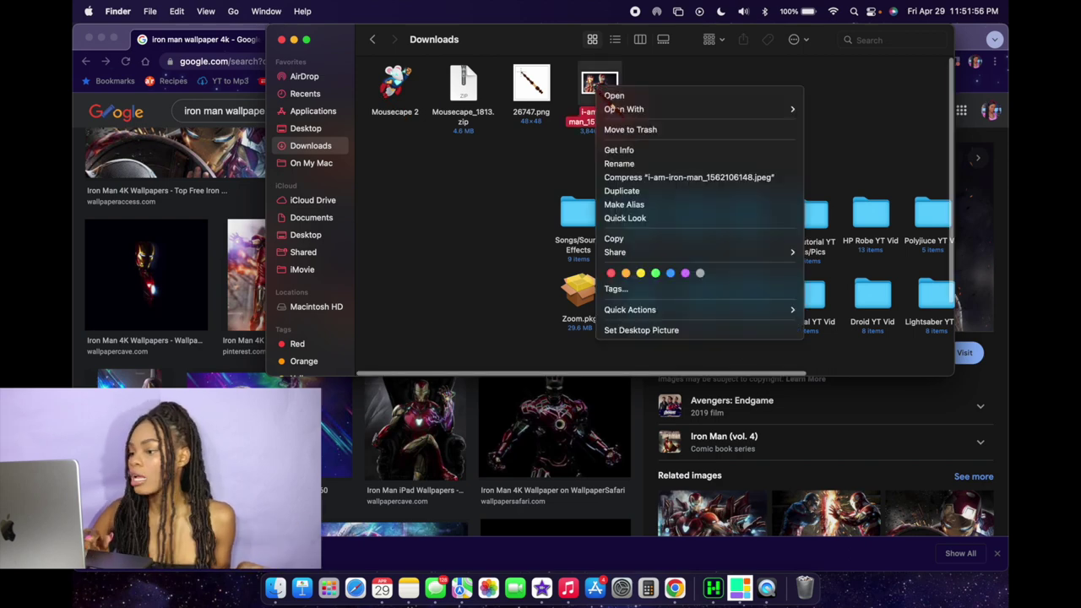
{"action": "left_click", "coordinate": [663, 330]}
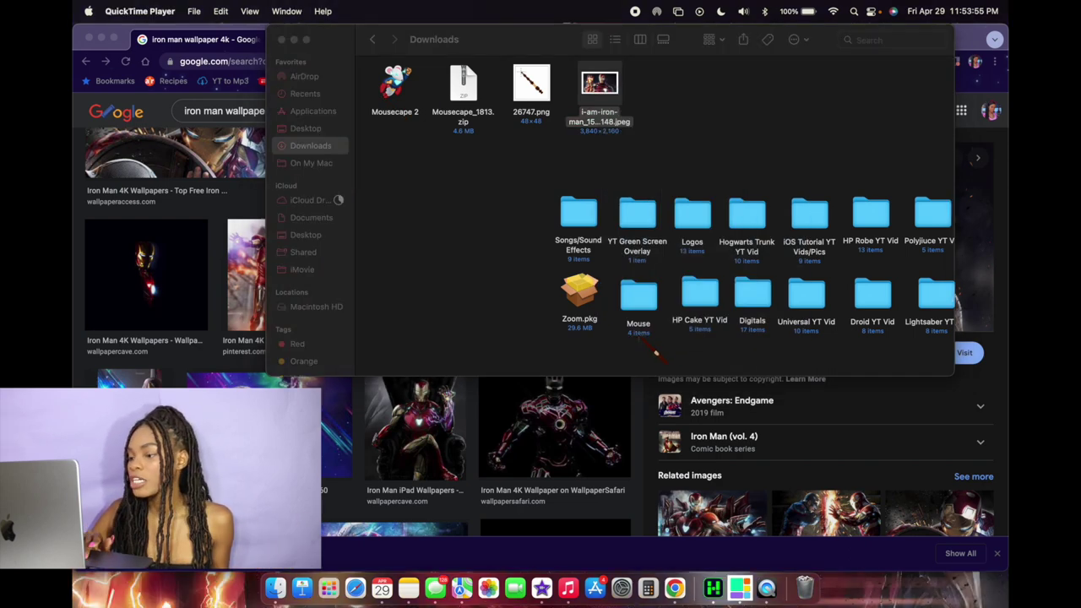
{"action": "left_click", "coordinate": [294, 39]}
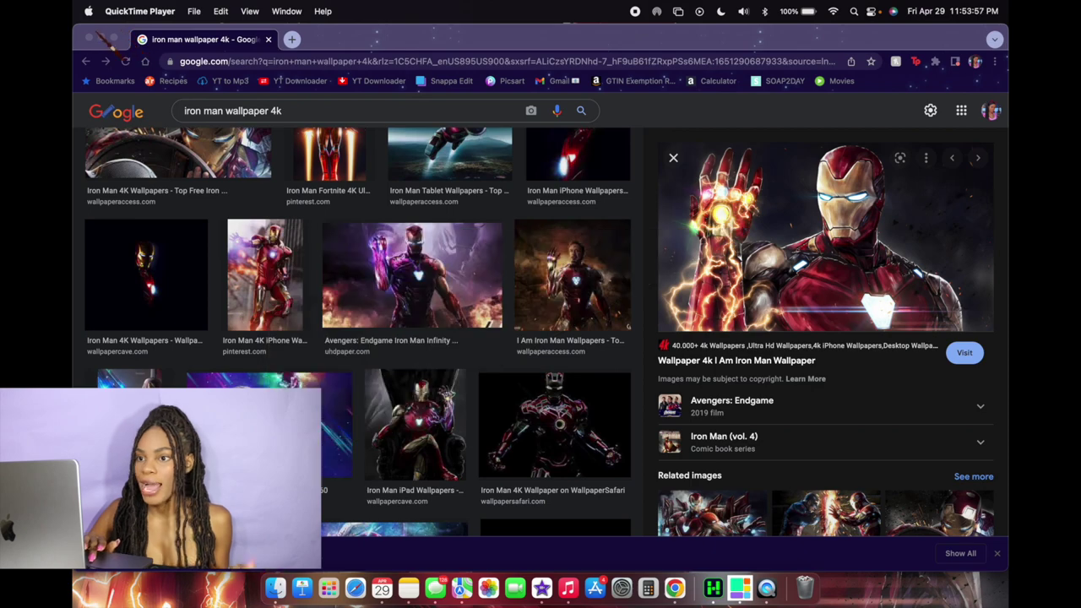
{"action": "left_click", "coordinate": [101, 38]}
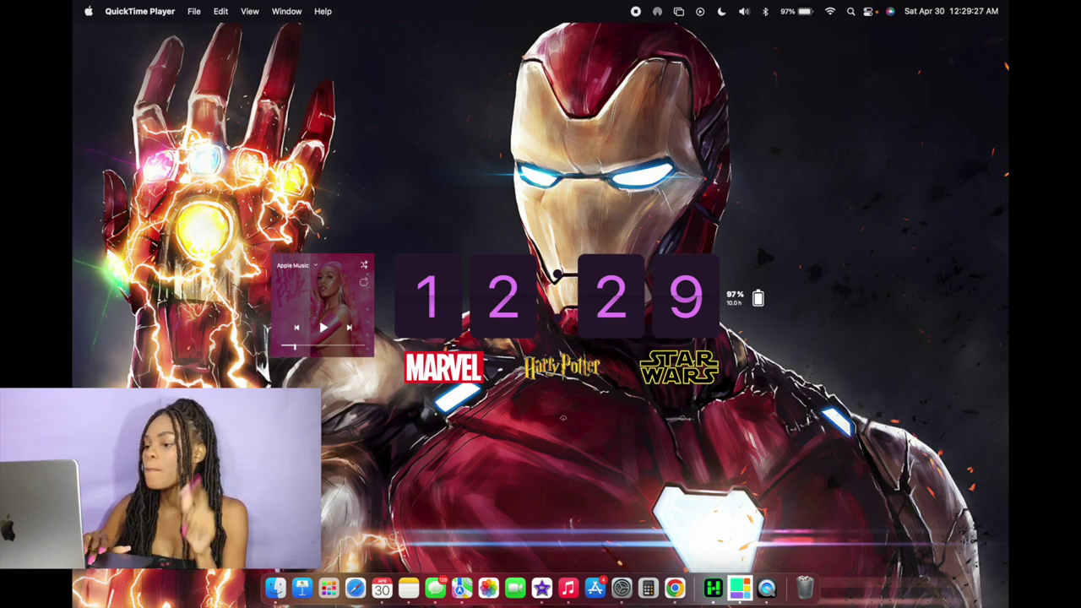
Open the Screen Saver tab of Desktop & Screen Saver preferences.
{"action": "left_click", "coordinate": [621, 587]}
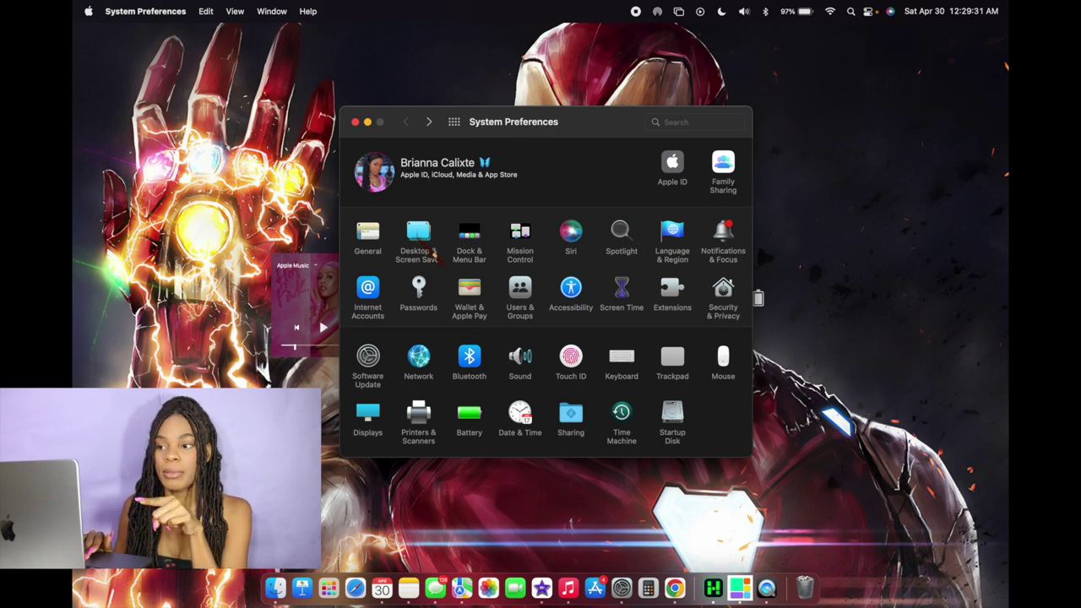
{"action": "left_click", "coordinate": [433, 253]}
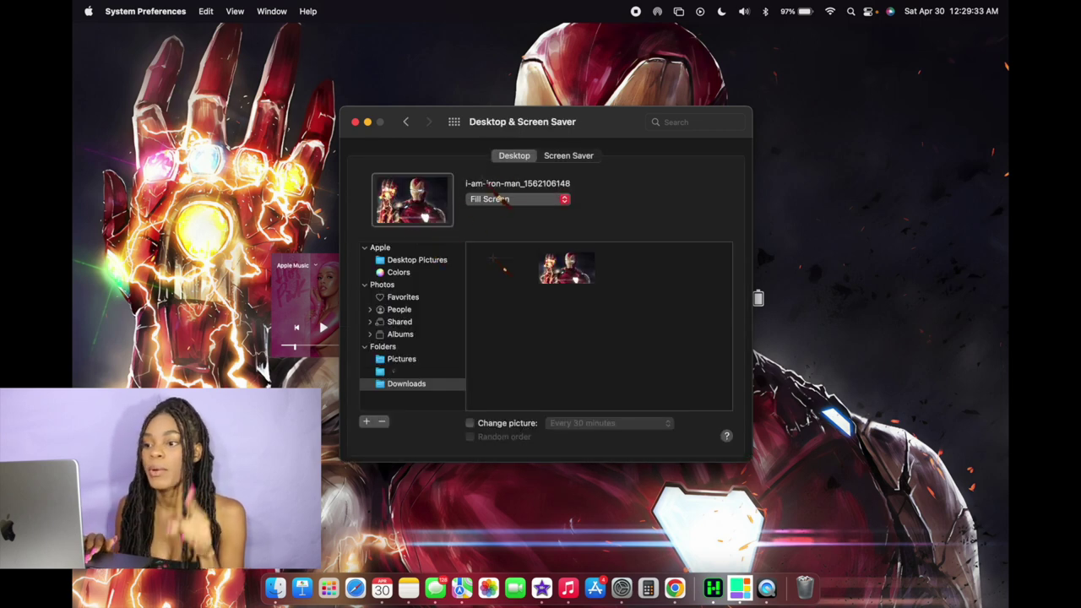
{"action": "left_click", "coordinate": [579, 156]}
{"action": "scroll", "coordinate": [441, 273], "scroll_direction": "up", "scroll_amount": 2}
{"action": "scroll", "coordinate": [441, 273], "scroll_direction": "up", "scroll_amount": 3}
{"action": "scroll", "coordinate": [440, 273], "scroll_direction": "down", "scroll_amount": 4}
{"action": "scroll", "coordinate": [440, 272], "scroll_direction": "down", "scroll_amount": 3}
{"action": "scroll", "coordinate": [441, 273], "scroll_direction": "up", "scroll_amount": 1}
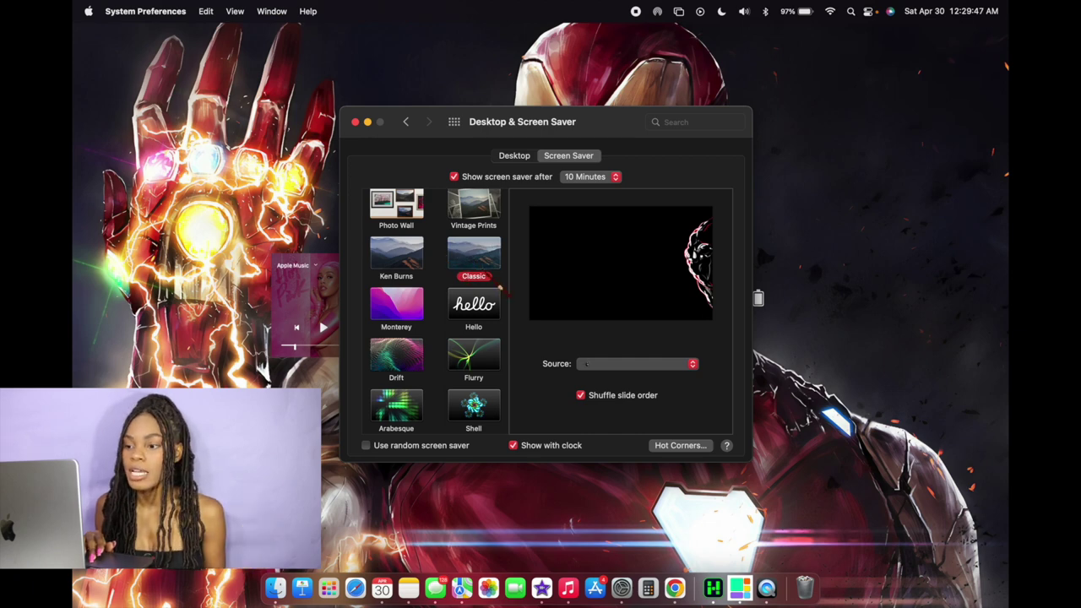
Check the screen saver Source choices without changing them, then show Downloads in Finder.
{"action": "left_click", "coordinate": [612, 365]}
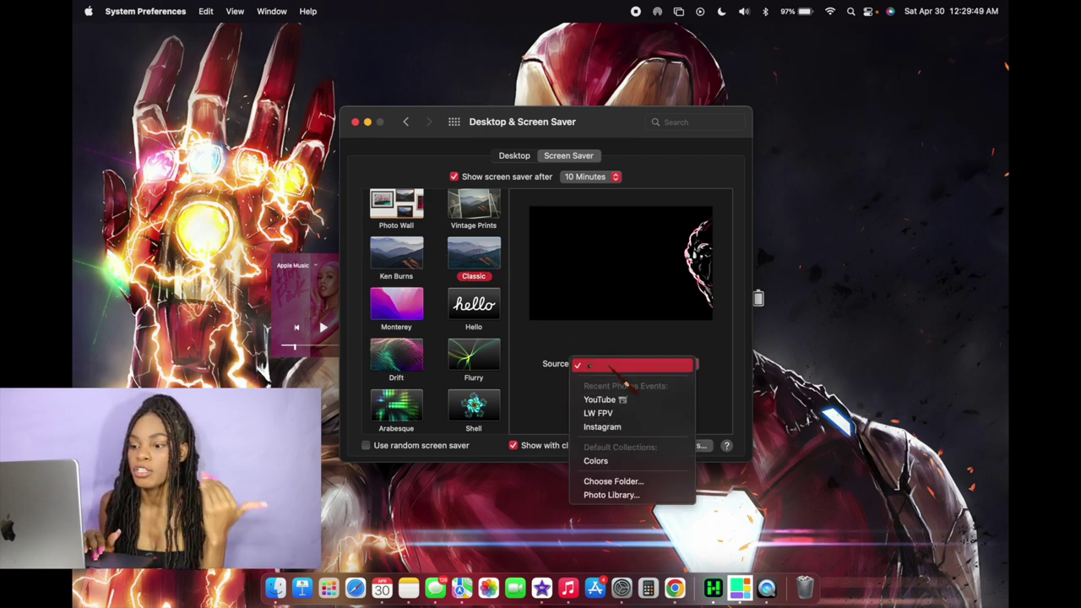
{"action": "left_click", "coordinate": [568, 429]}
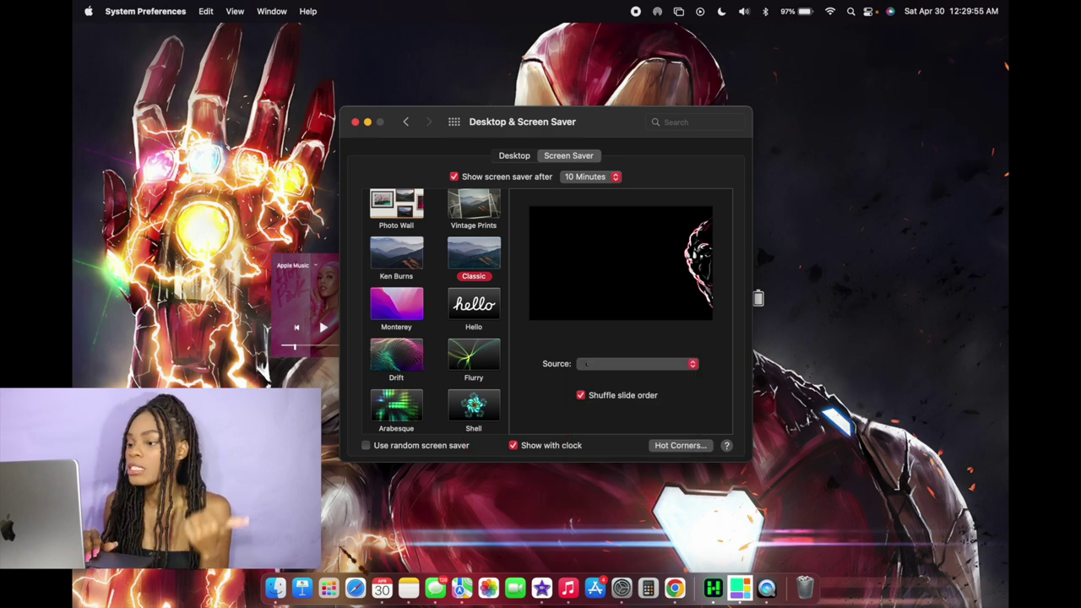
{"action": "left_click", "coordinate": [275, 588]}
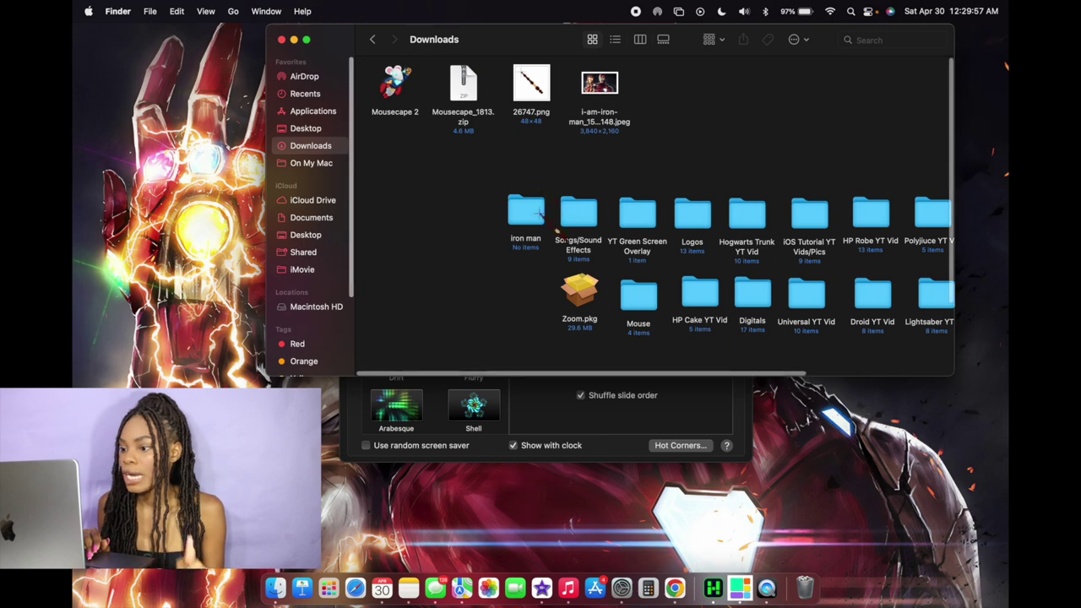
Move the downloaded Iron Man image into the iron man folder in Downloads.
{"action": "left_click", "coordinate": [624, 98]}
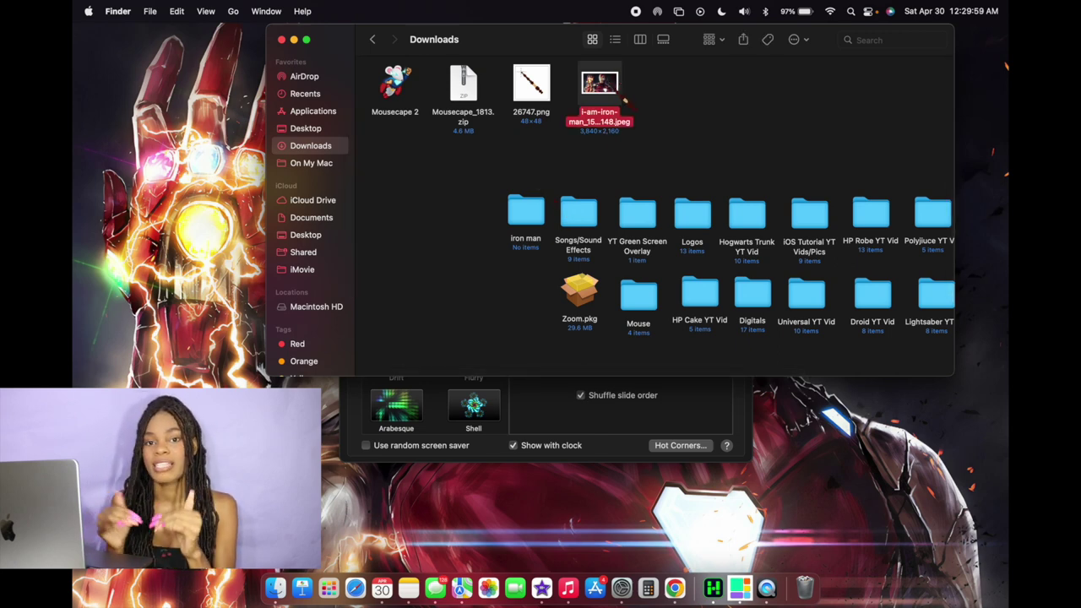
{"action": "left_click_drag", "start_coordinate": [623, 99], "coordinate": [553, 221]}
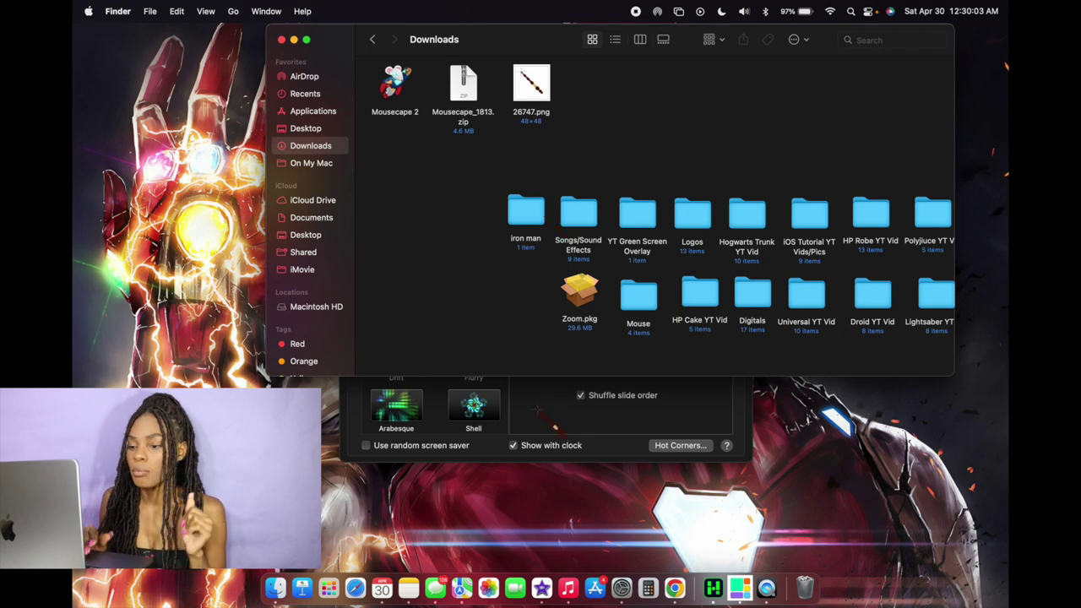
{"action": "left_click", "coordinate": [555, 428]}
Set the screen saver's photo source to the iron man folder in Downloads.
{"action": "left_click", "coordinate": [625, 364]}
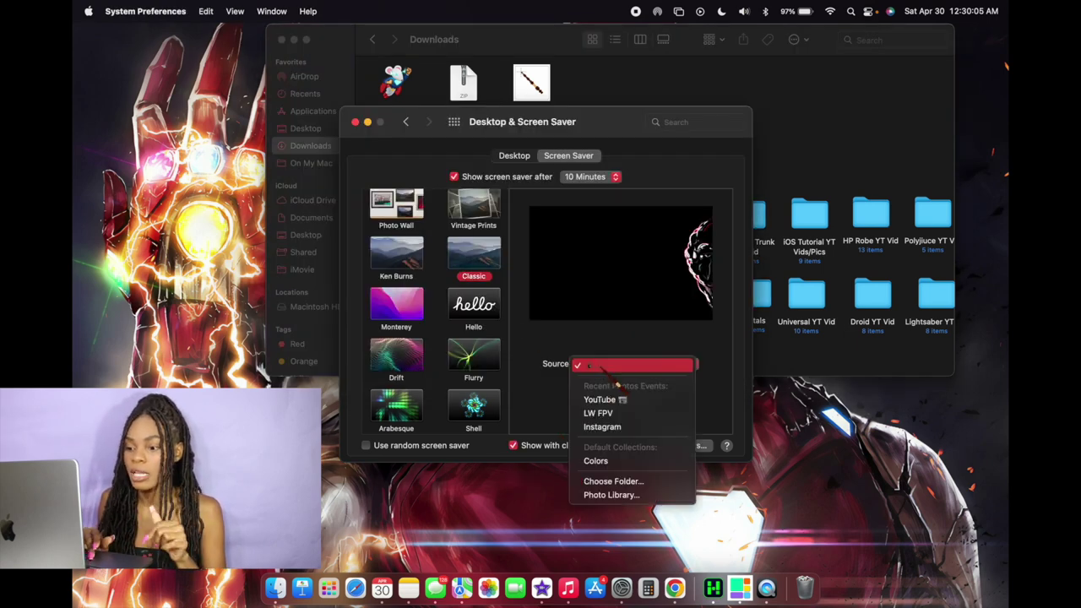
{"action": "left_click", "coordinate": [615, 482]}
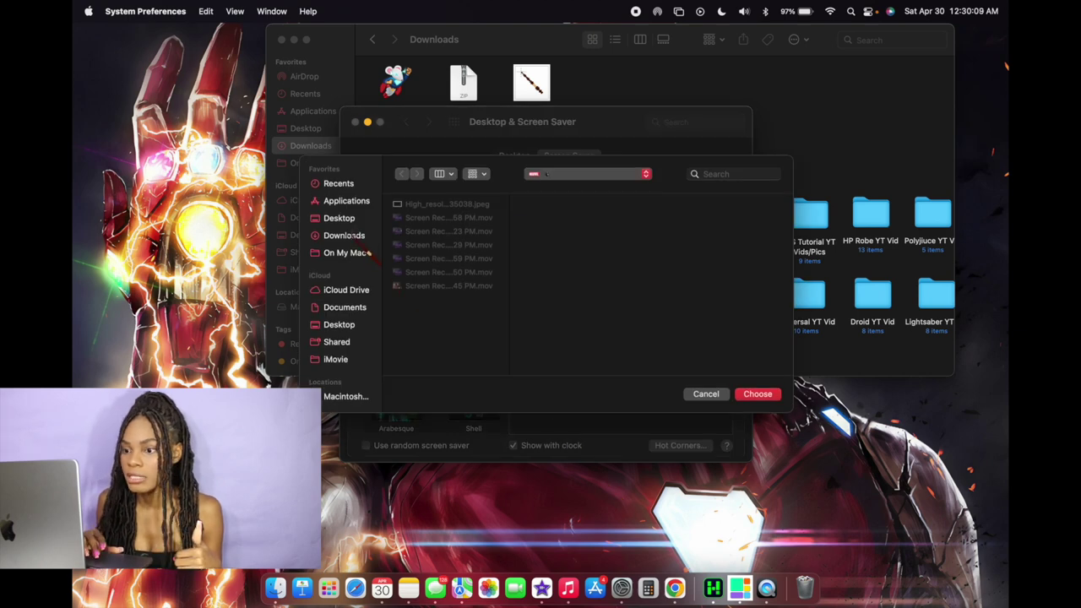
{"action": "left_click", "coordinate": [364, 237]}
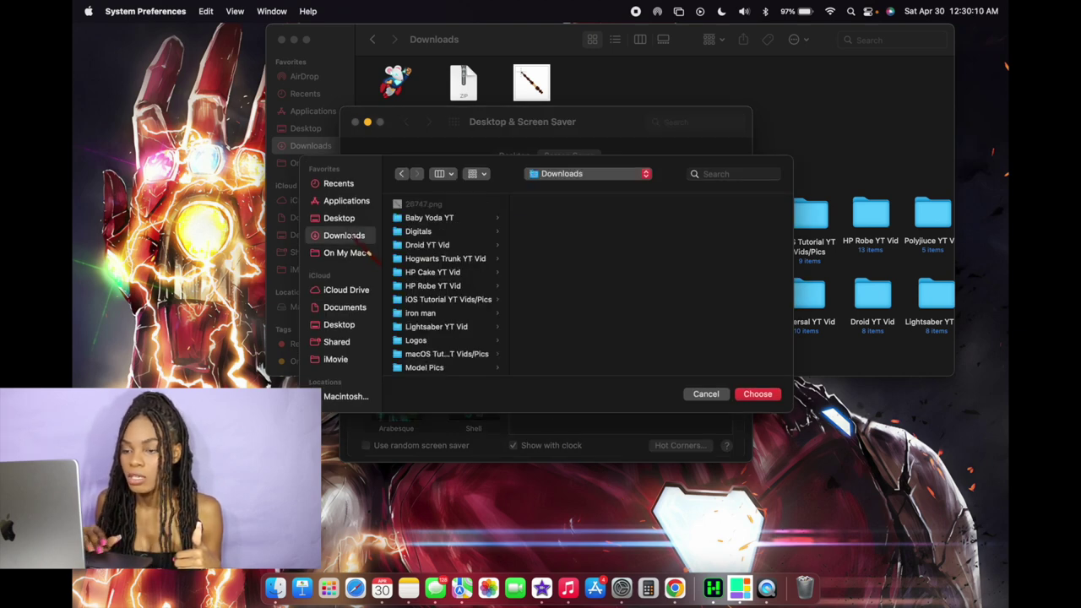
{"action": "left_click", "coordinate": [429, 314]}
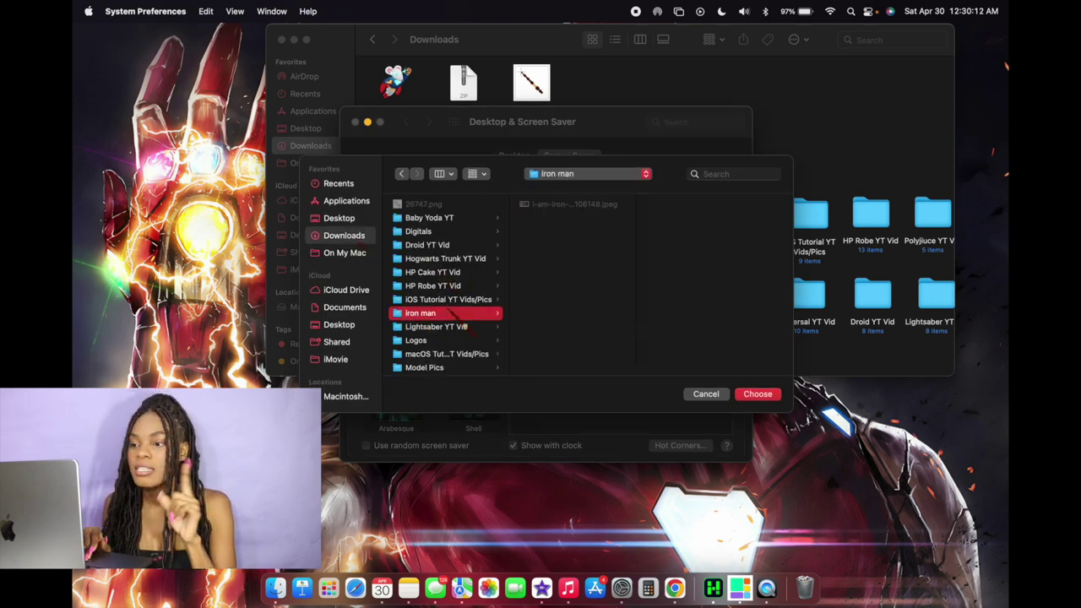
{"action": "left_click", "coordinate": [751, 394]}
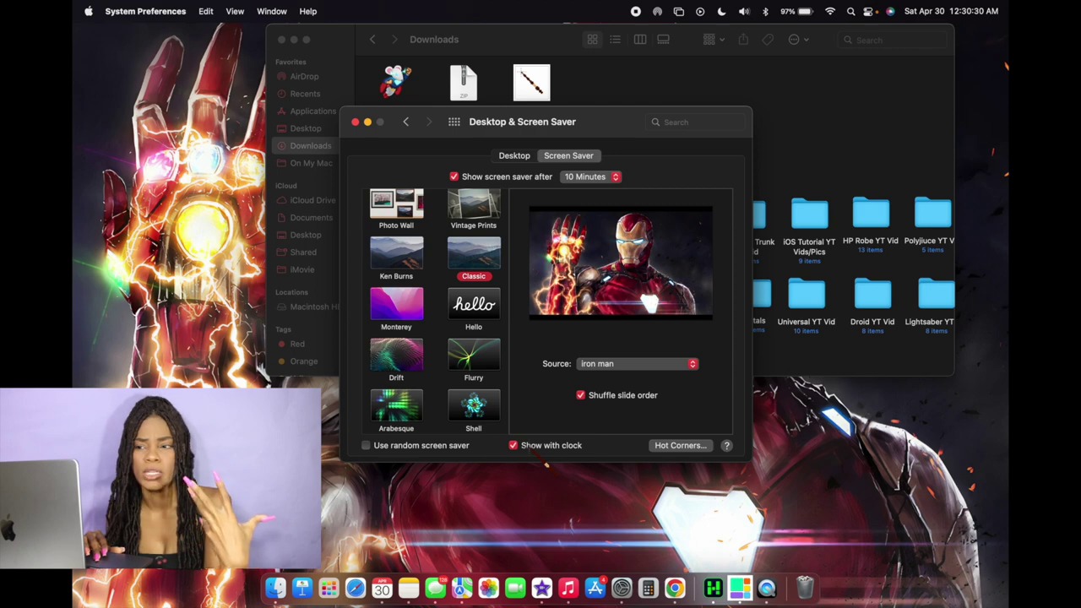
Keep the 10 Minutes start delay and preview the Iron Man screen saver.
{"action": "left_click", "coordinate": [601, 176]}
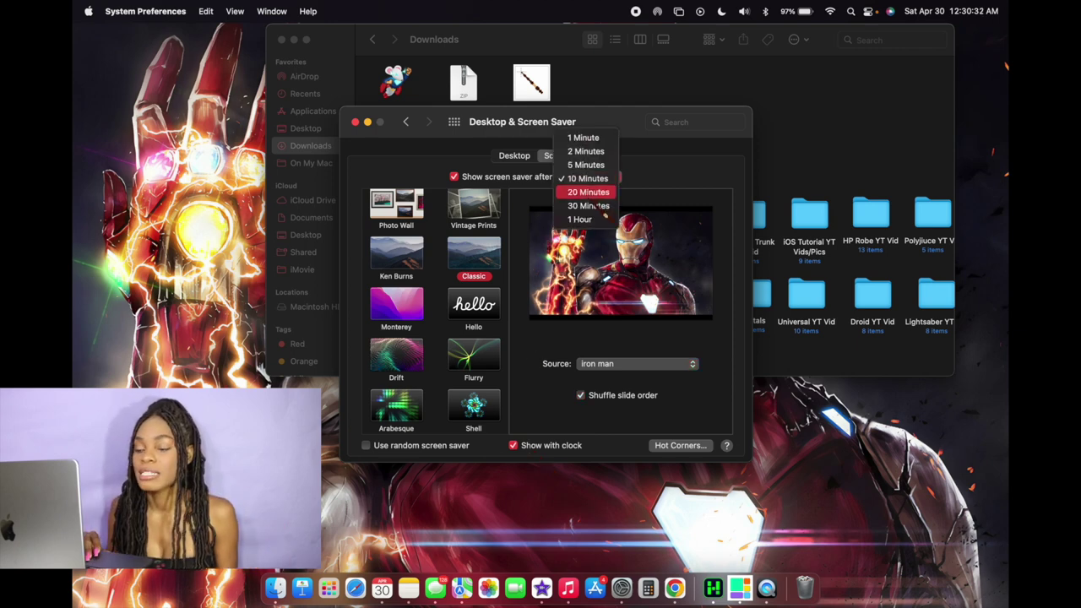
{"action": "left_click", "coordinate": [591, 178]}
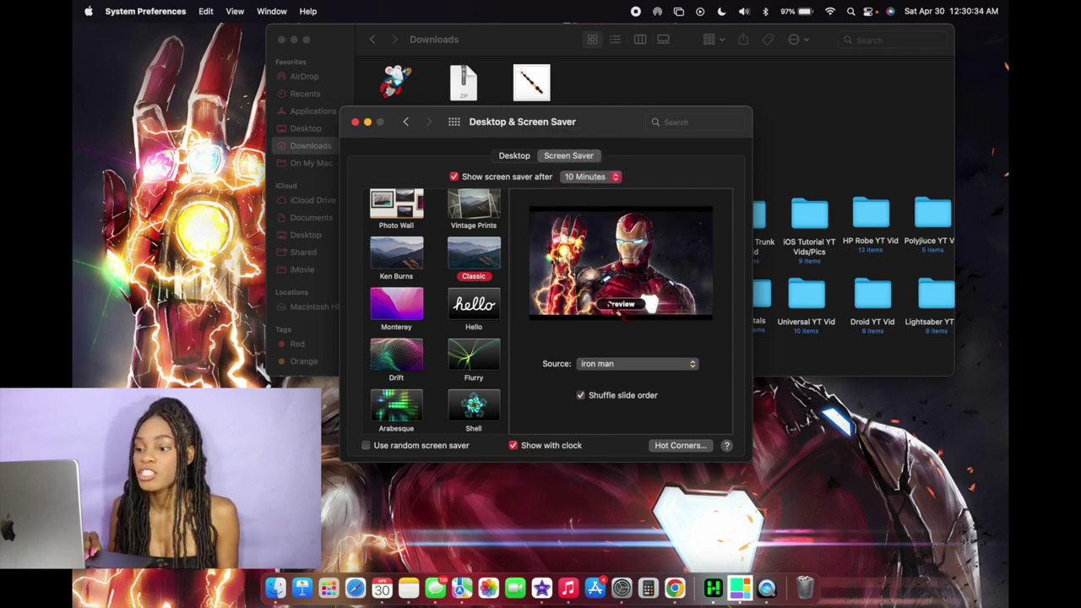
{"action": "left_click", "coordinate": [621, 304]}
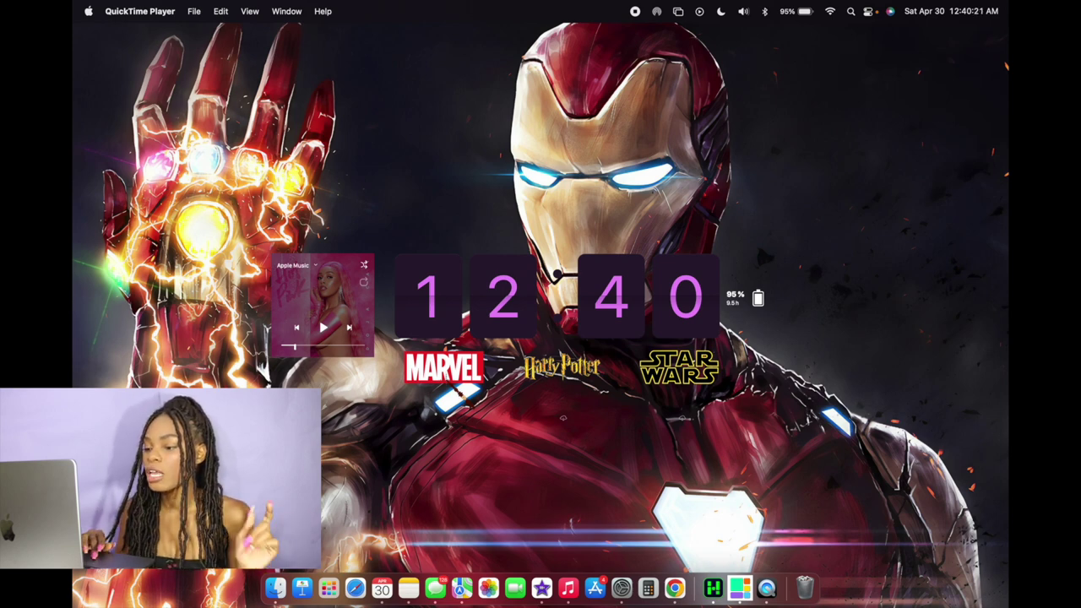
Open the Get Info window for the MARVEL desktop folder.
{"action": "left_click", "coordinate": [442, 372]}
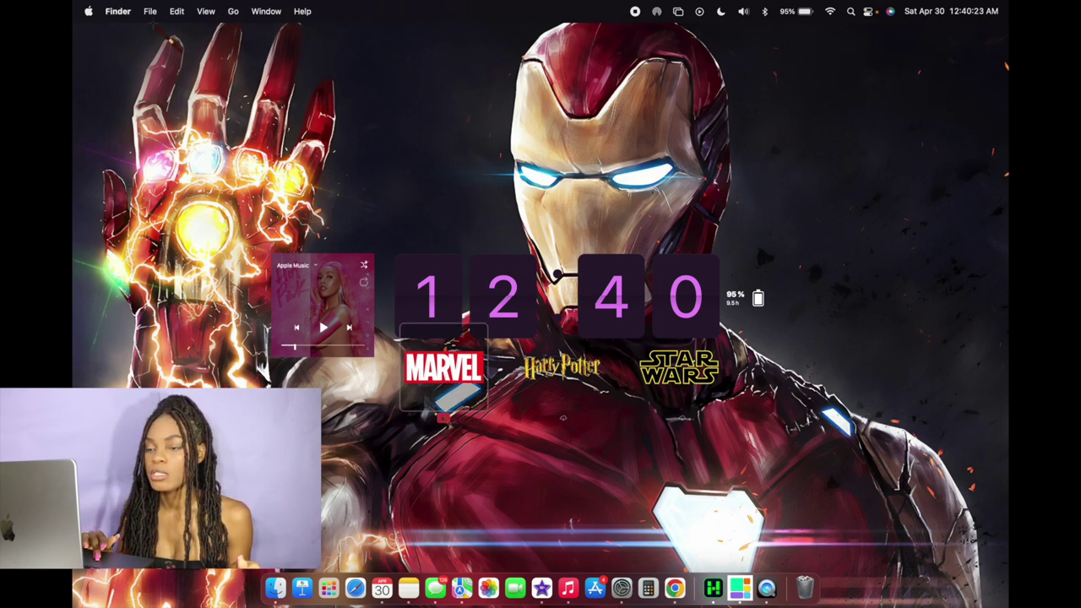
{"action": "left_click", "coordinate": [149, 11]}
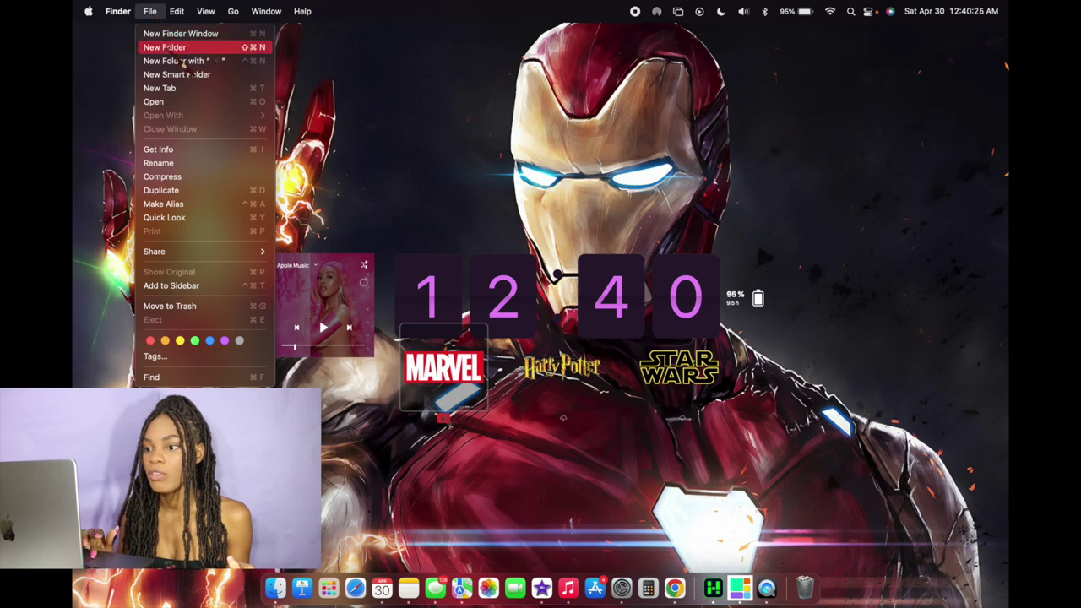
{"action": "left_click", "coordinate": [175, 151]}
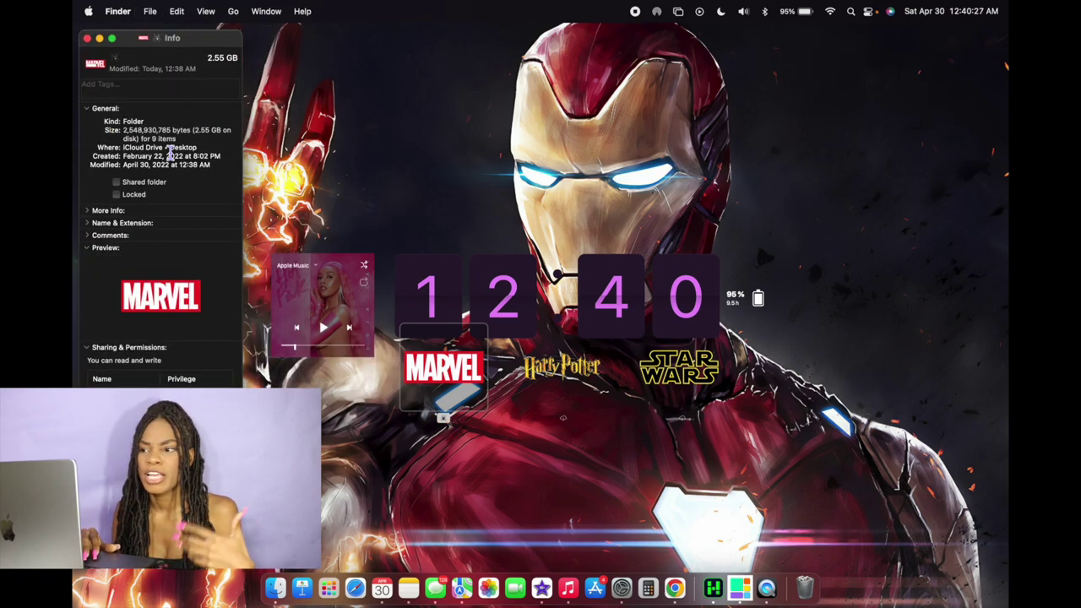
Drag the Iron Man jpeg from Downloads onto the folder's info icon, then close both windows.
{"action": "left_click", "coordinate": [275, 588]}
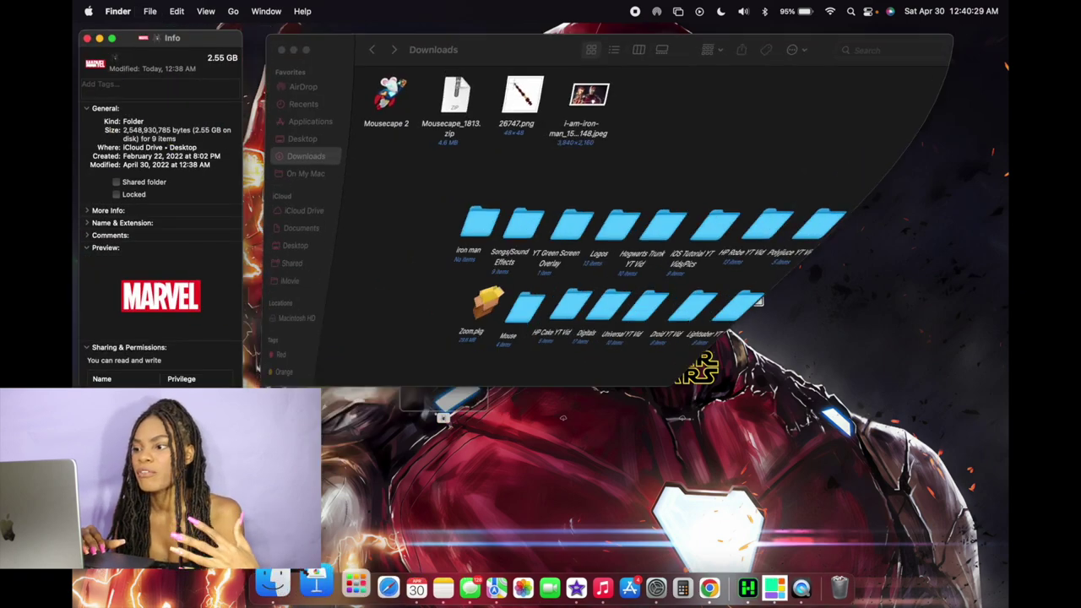
{"action": "left_click", "coordinate": [621, 106]}
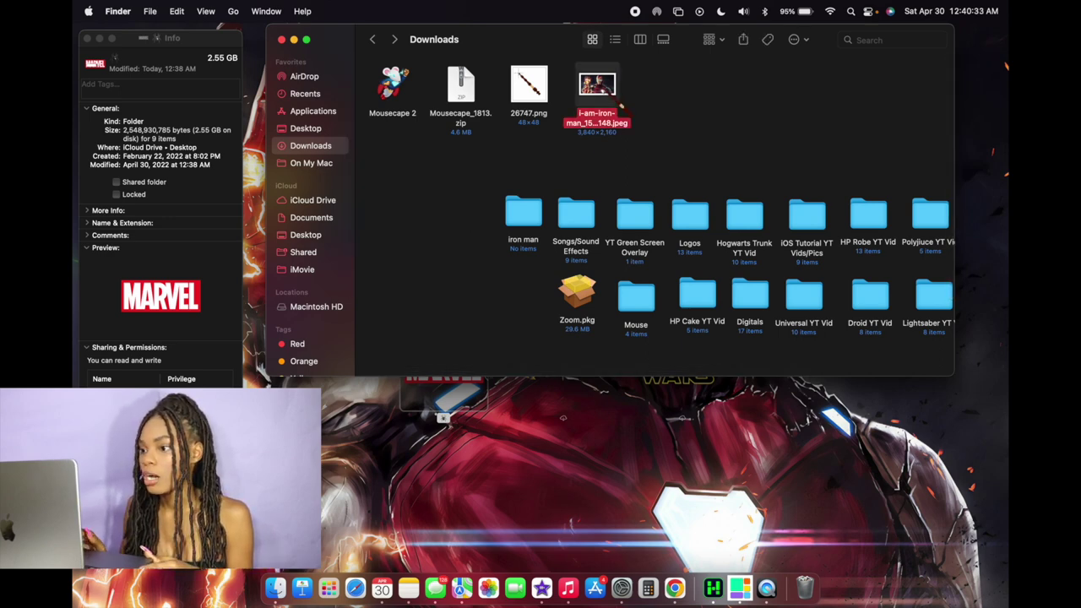
{"action": "left_click_drag", "start_coordinate": [620, 106], "coordinate": [95, 65]}
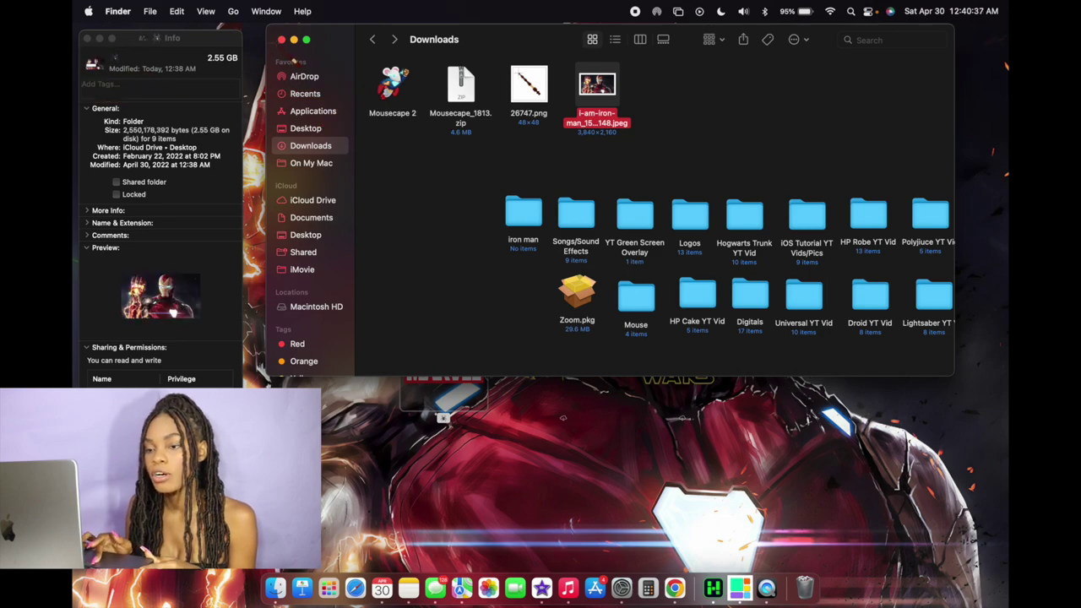
{"action": "key", "text": "super+w"}
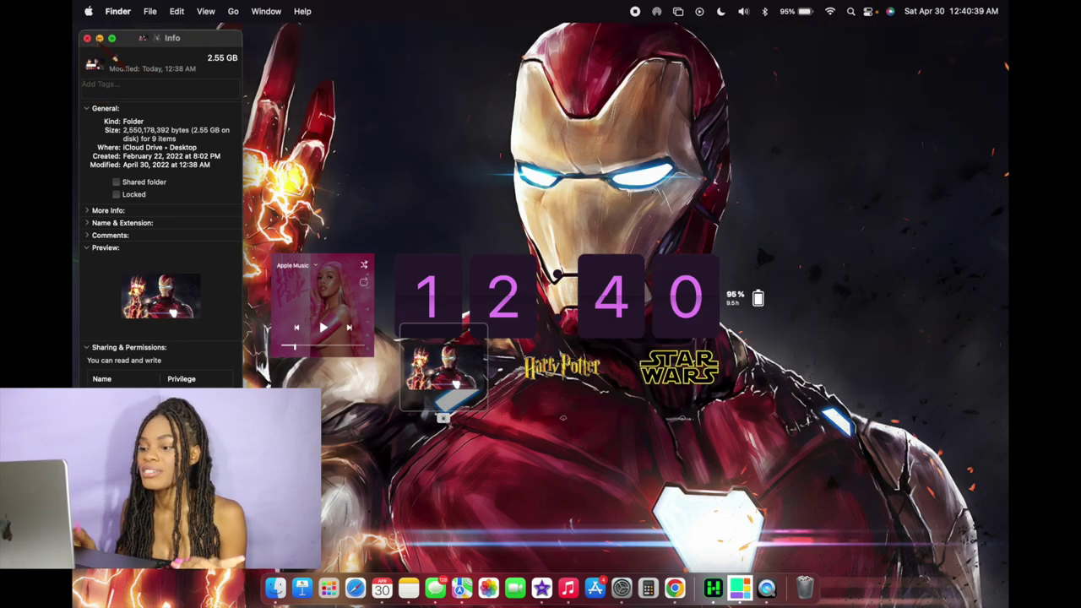
{"action": "key", "text": "super+w"}
{"action": "left_click", "coordinate": [432, 486]}
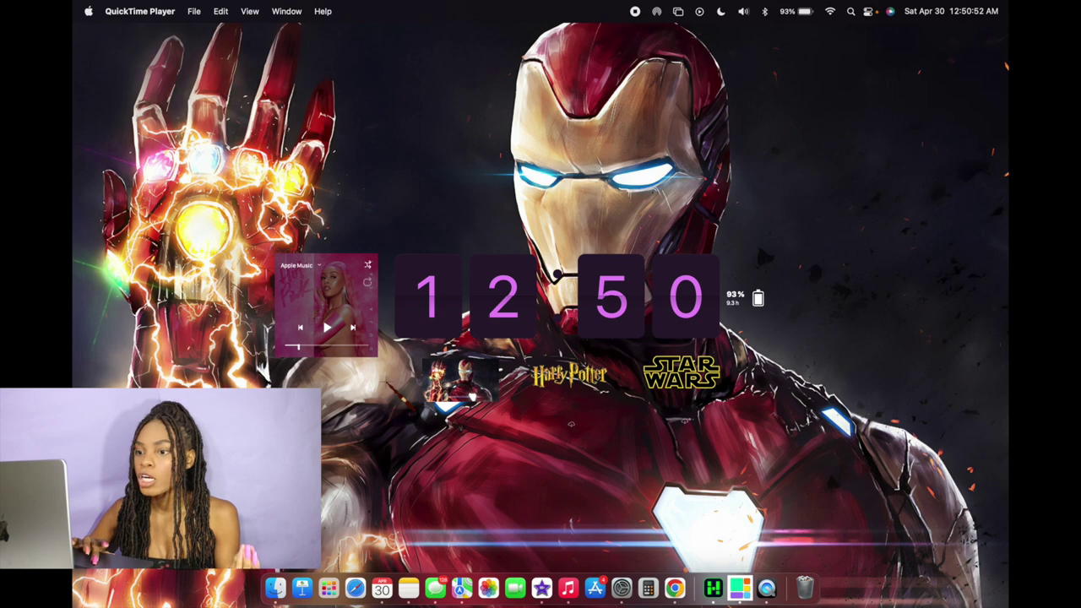
Select the three desktop icons and open the desktop View Options, keeping sort at None.
{"action": "left_click", "coordinate": [462, 382]}
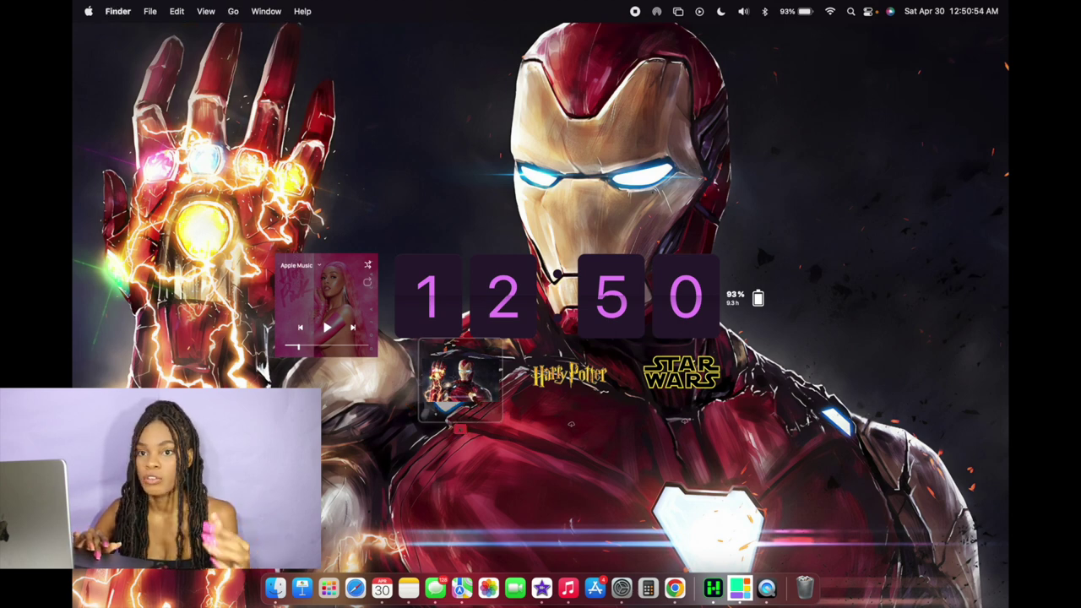
{"action": "left_click_drag", "start_coordinate": [396, 380], "coordinate": [725, 382]}
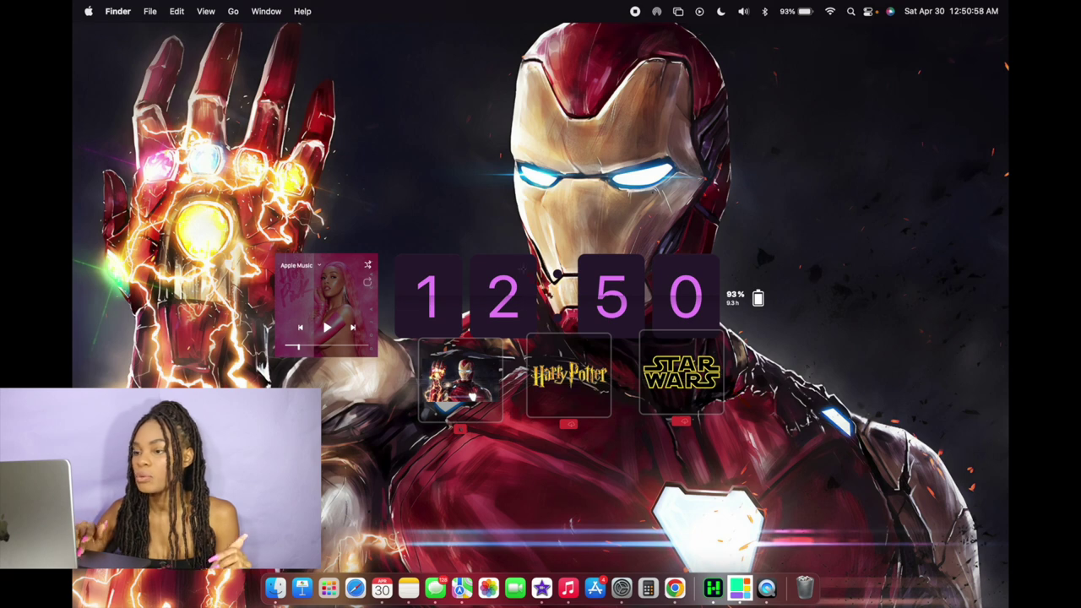
{"action": "left_click", "coordinate": [206, 12]}
{"action": "left_click", "coordinate": [234, 287]}
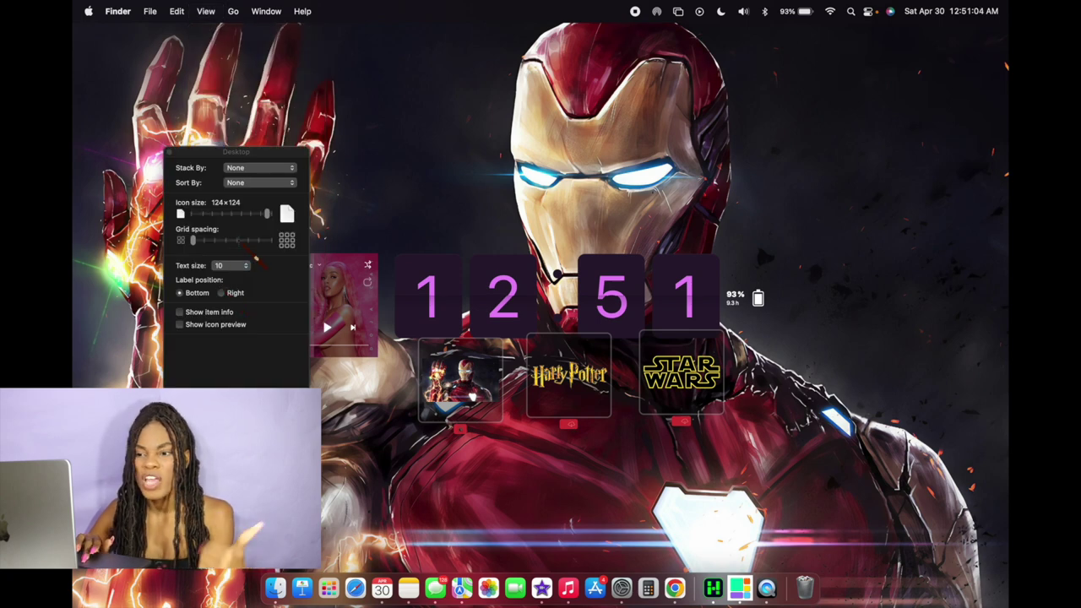
{"action": "left_click", "coordinate": [253, 168]}
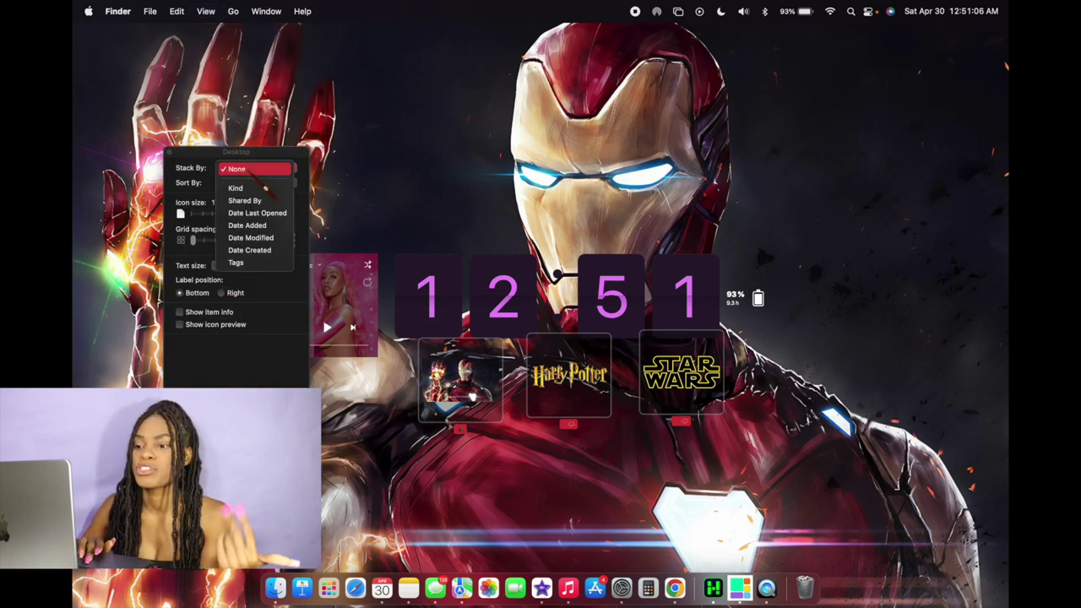
{"action": "left_click", "coordinate": [216, 193]}
{"action": "left_click", "coordinate": [254, 182]}
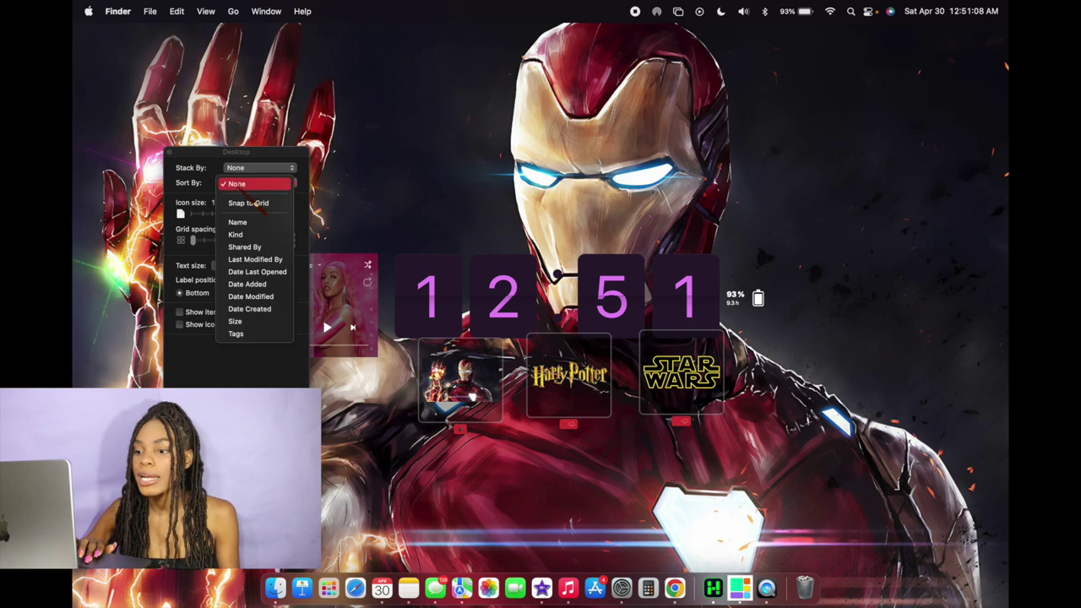
{"action": "left_click", "coordinate": [218, 203]}
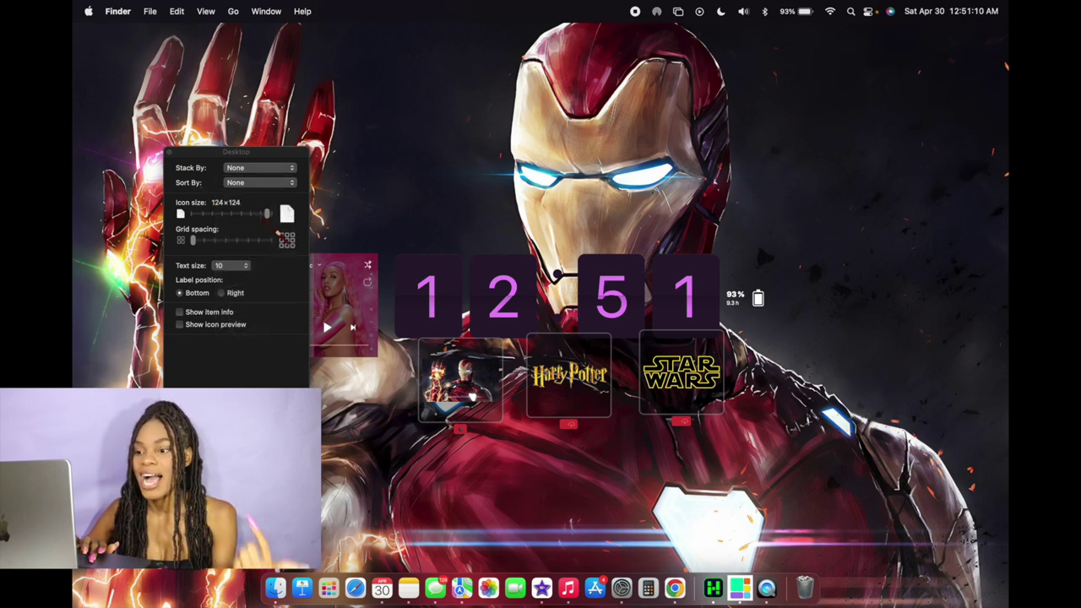
Set icon size to 128×128, widen grid spacing, keep text size 10, put labels on the right.
{"action": "mouse_move", "coordinate": [266, 214]}
{"action": "left_mouse_down"}
{"action": "mouse_move", "coordinate": [203, 213]}
{"action": "mouse_move", "coordinate": [270, 216]}
{"action": "left_mouse_up"}
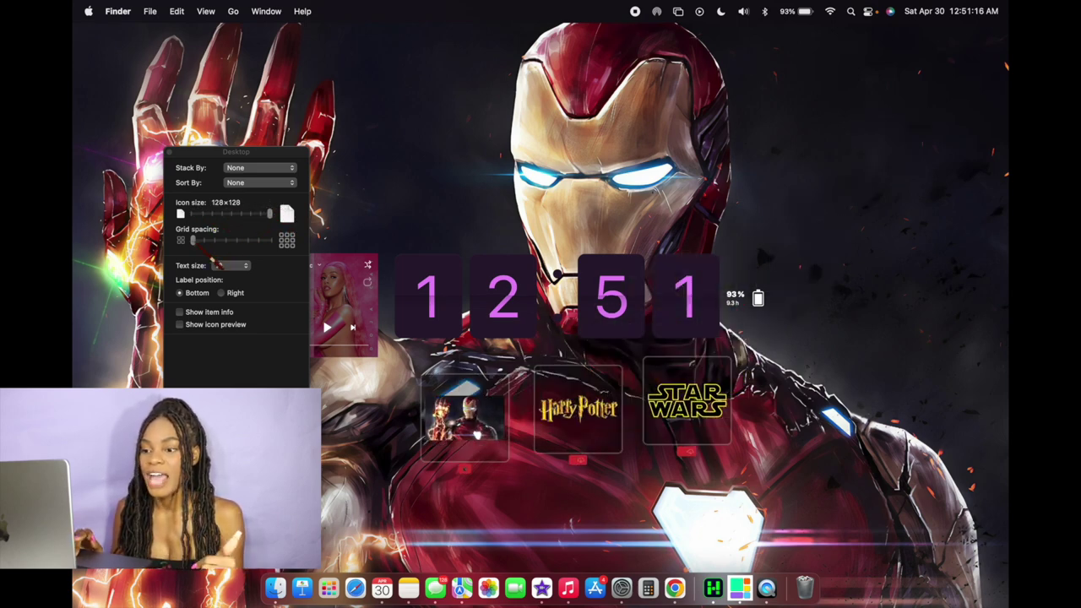
{"action": "mouse_move", "coordinate": [192, 240]}
{"action": "left_mouse_down"}
{"action": "mouse_move", "coordinate": [242, 241]}
{"action": "mouse_move", "coordinate": [203, 240]}
{"action": "left_mouse_up"}
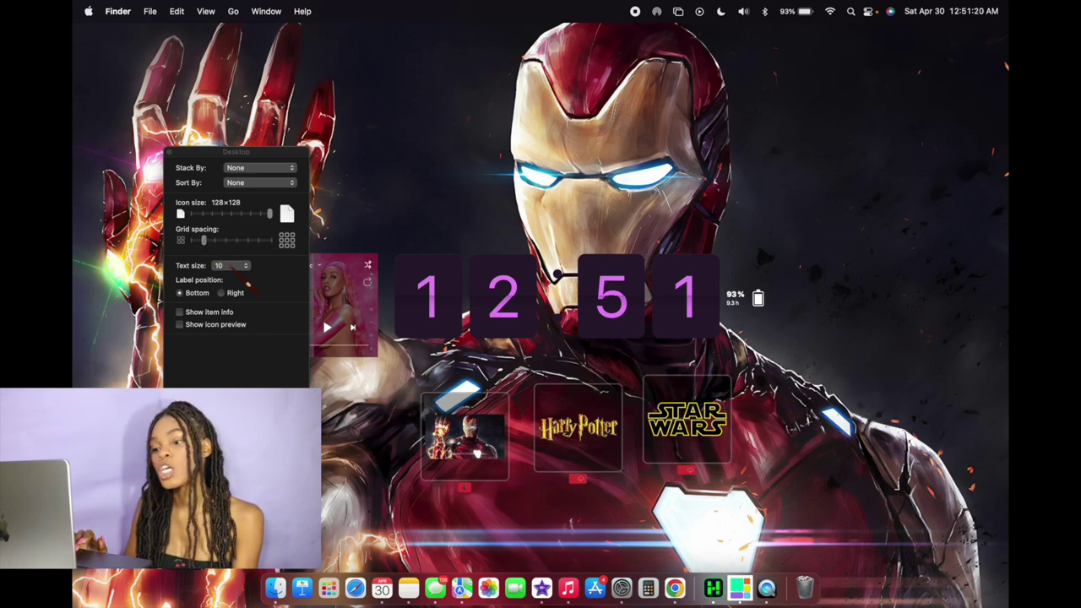
{"action": "left_click", "coordinate": [241, 266]}
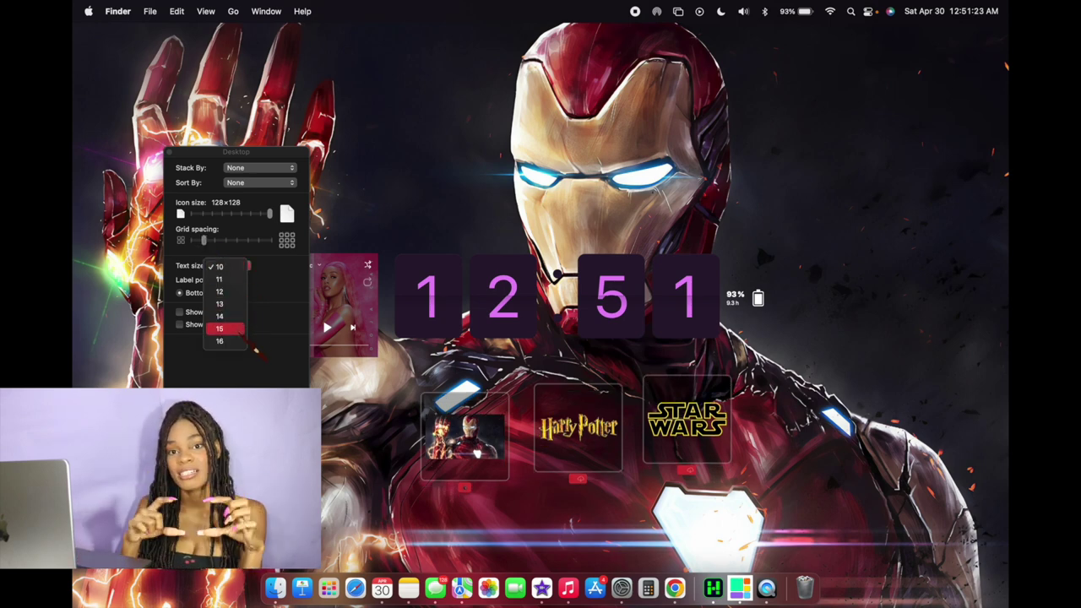
{"action": "left_click", "coordinate": [266, 286]}
{"action": "left_click", "coordinate": [228, 292]}
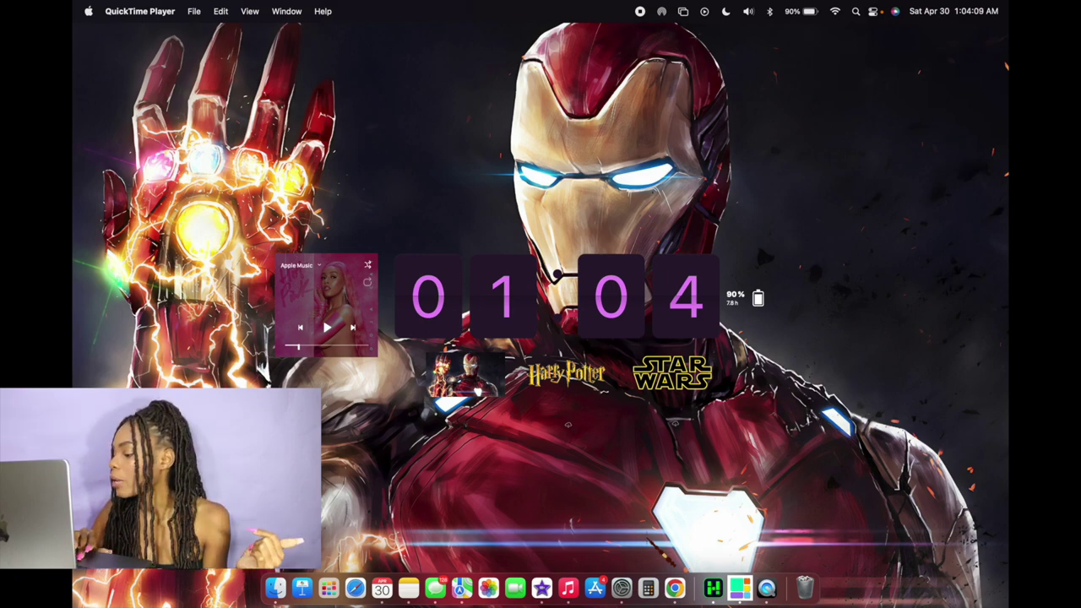
Open Chrome's new tab customization panel and cancel a custom background upload.
{"action": "left_click", "coordinate": [679, 584]}
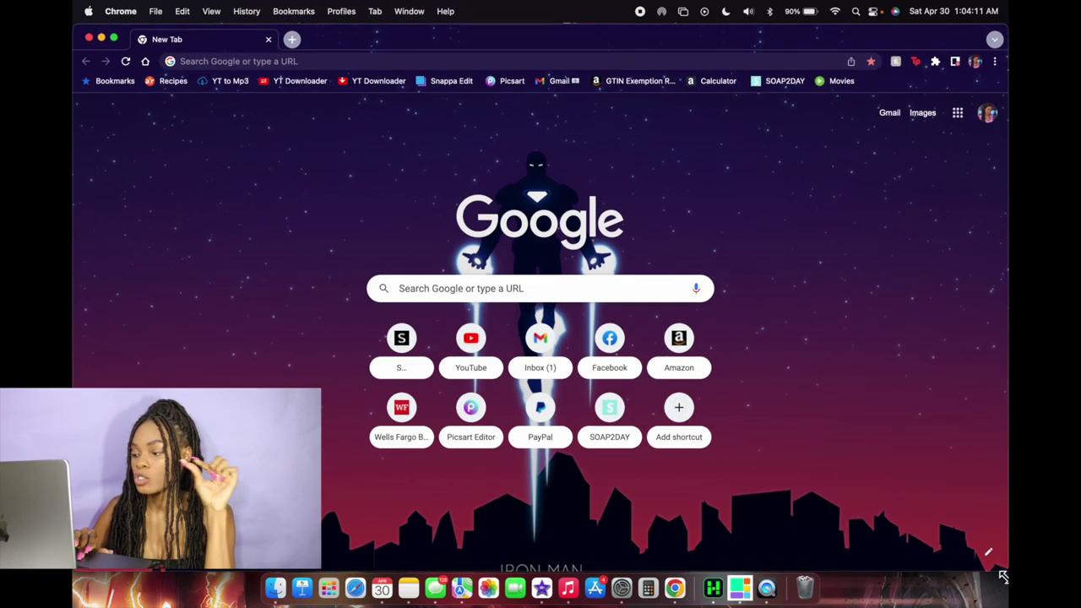
{"action": "left_click", "coordinate": [993, 555]}
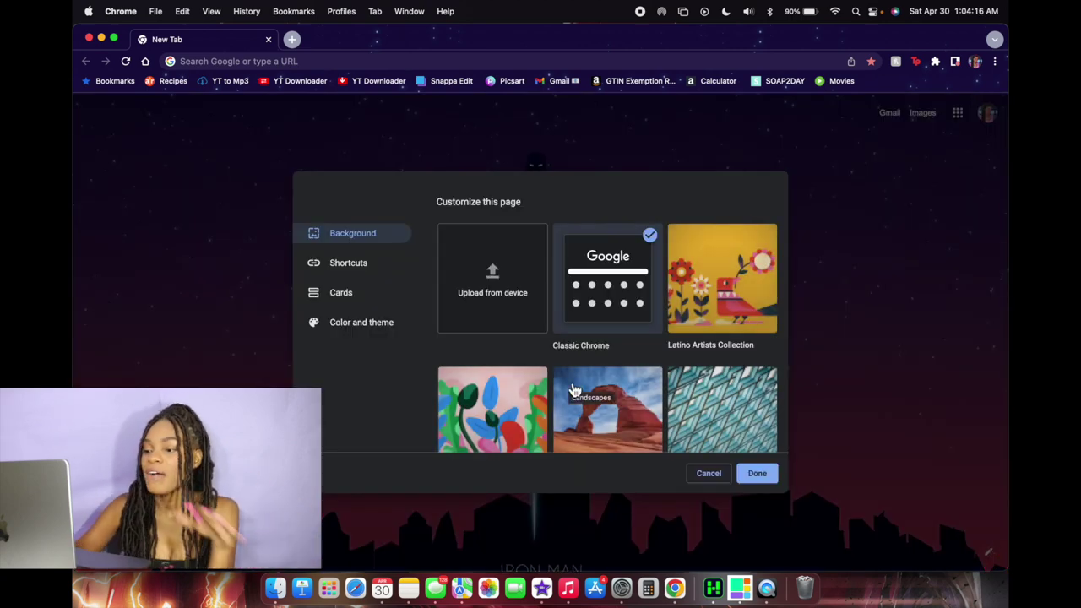
{"action": "scroll", "coordinate": [573, 390], "scroll_direction": "down", "scroll_amount": 10}
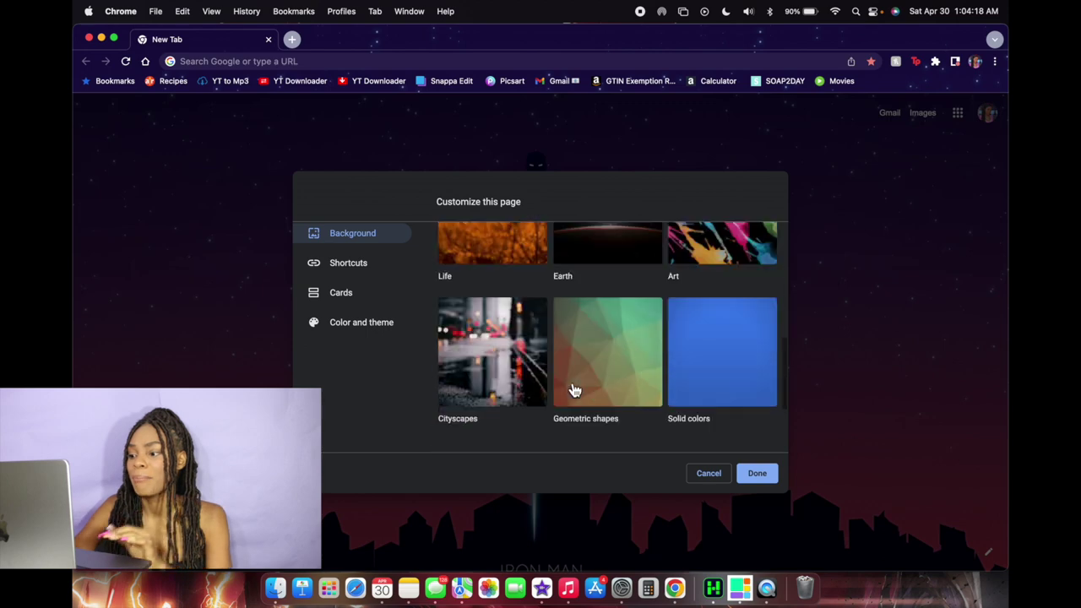
{"action": "scroll", "coordinate": [573, 391], "scroll_direction": "up", "scroll_amount": 10}
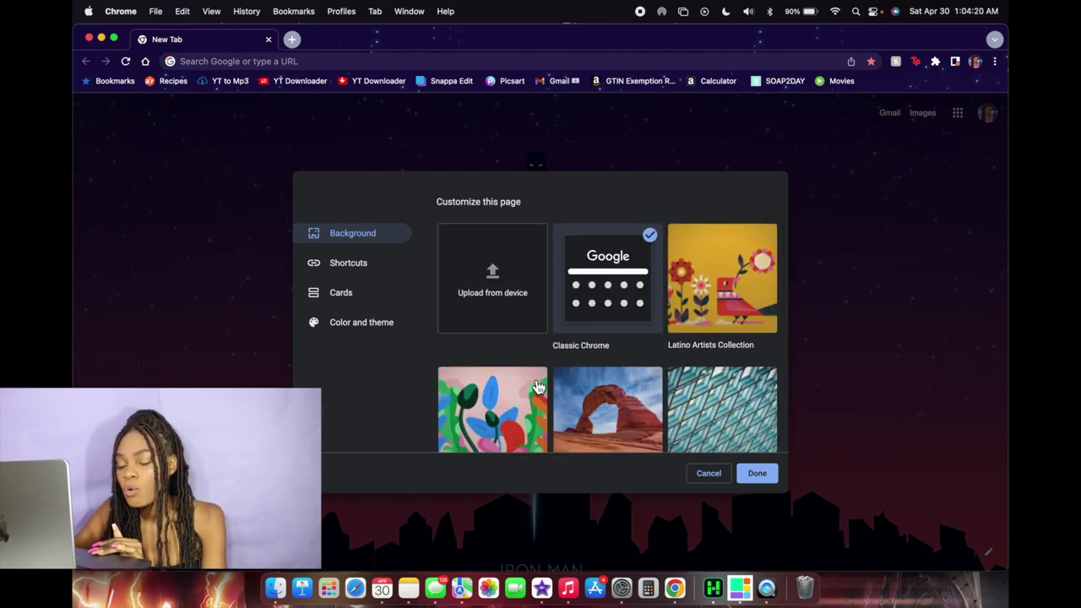
{"action": "left_click", "coordinate": [496, 275]}
{"action": "left_click", "coordinate": [687, 511]}
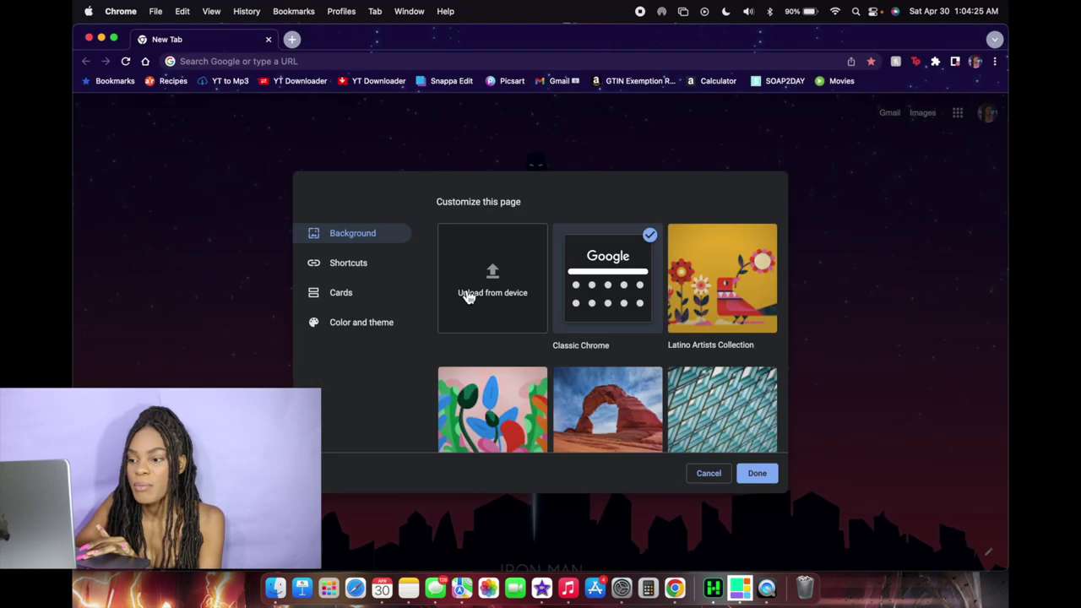
Open the installed Iron Man theme's Web Store page from Color and theme.
{"action": "left_click", "coordinate": [371, 268]}
{"action": "left_click", "coordinate": [373, 298]}
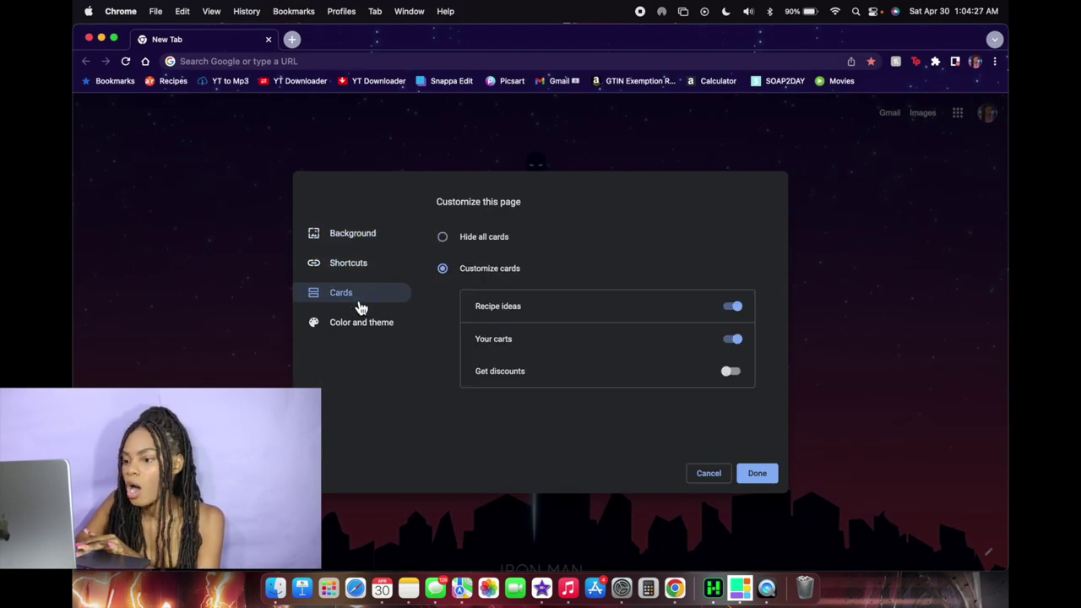
{"action": "left_click", "coordinate": [361, 322]}
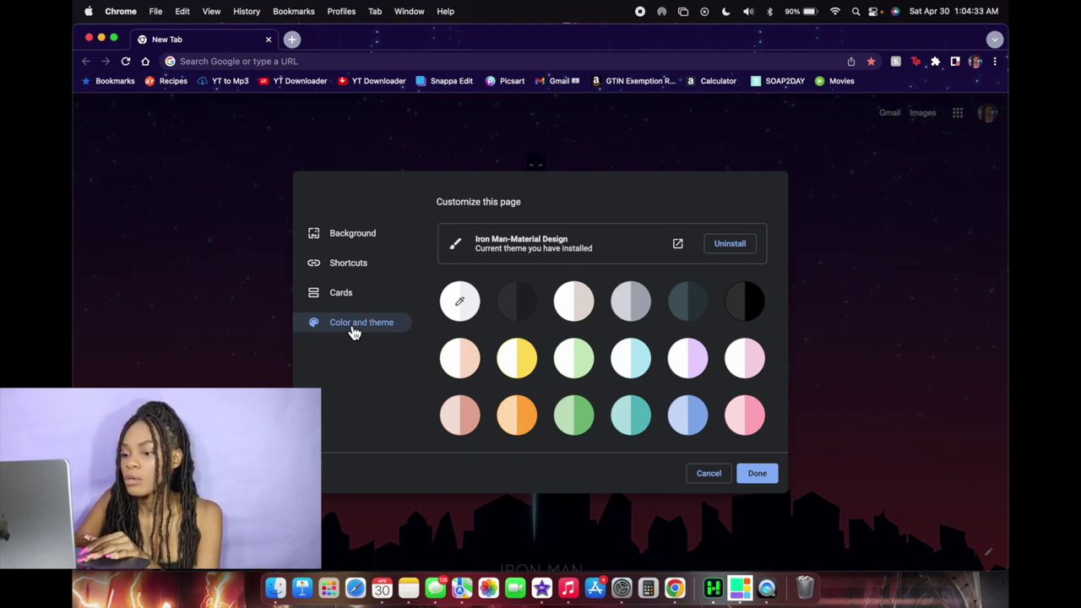
{"action": "left_click", "coordinate": [678, 244]}
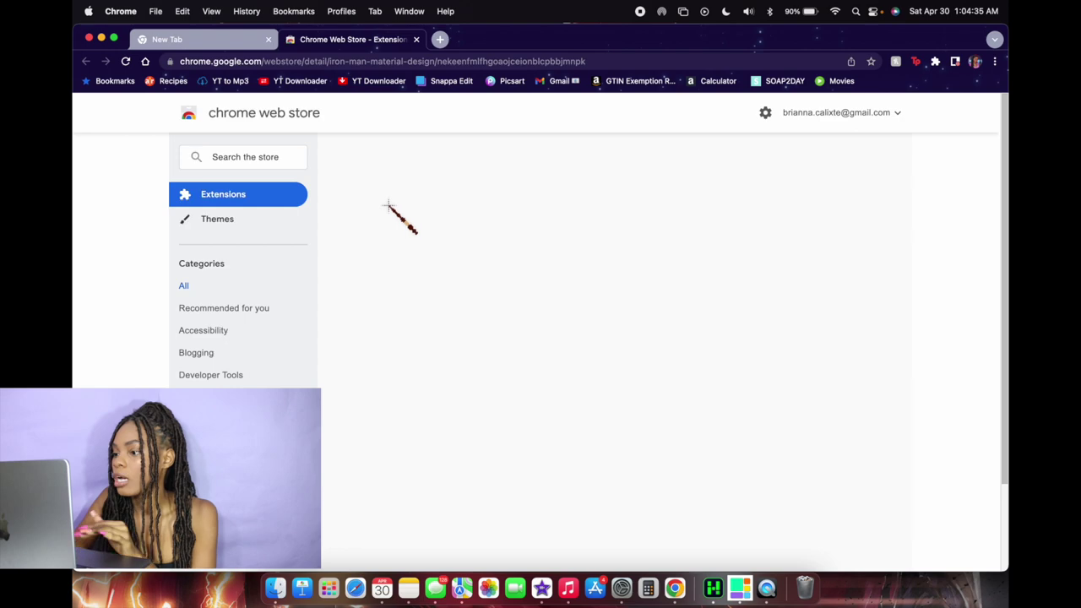
Search the Chrome Web Store for 'harry potter' and open the Deathly Hallows theme.
{"action": "left_click", "coordinate": [285, 157]}
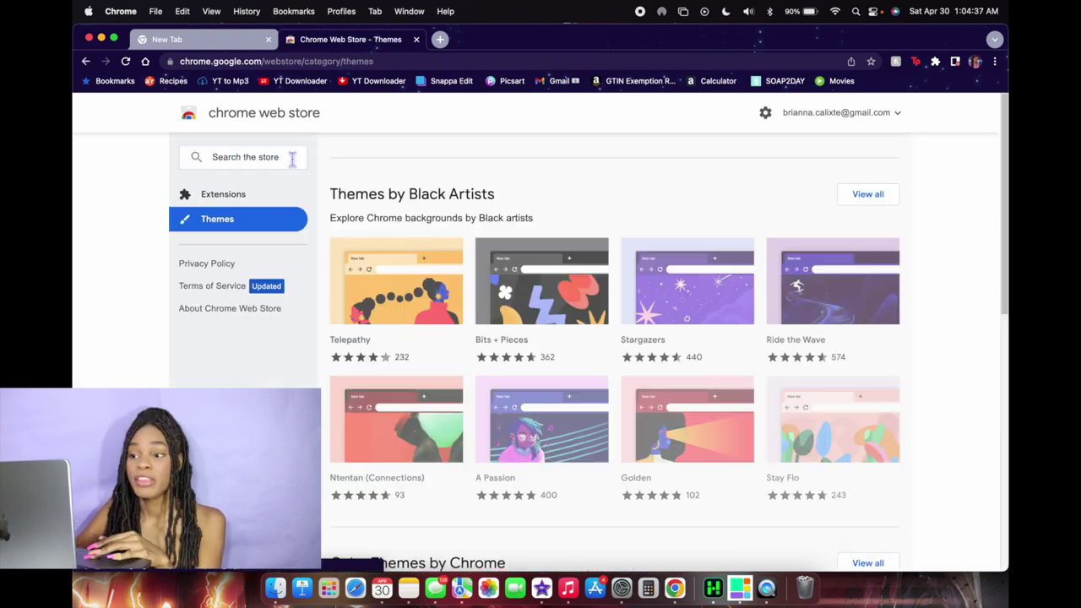
{"action": "left_click", "coordinate": [283, 158]}
{"action": "type", "text": "harr"}
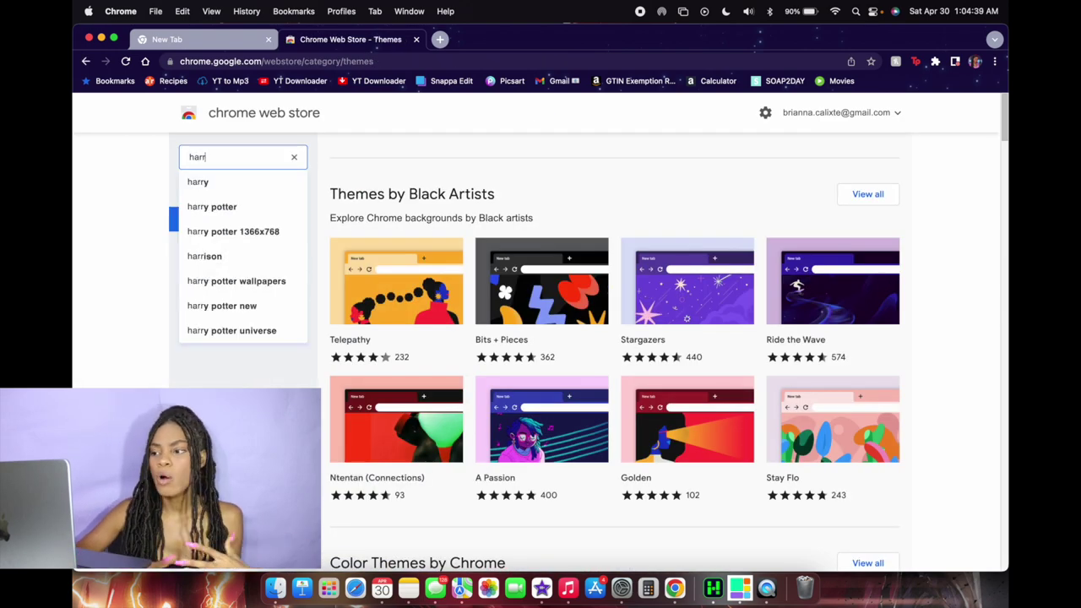
{"action": "left_click", "coordinate": [287, 205]}
{"action": "scroll", "coordinate": [506, 415], "scroll_direction": "down", "scroll_amount": 5}
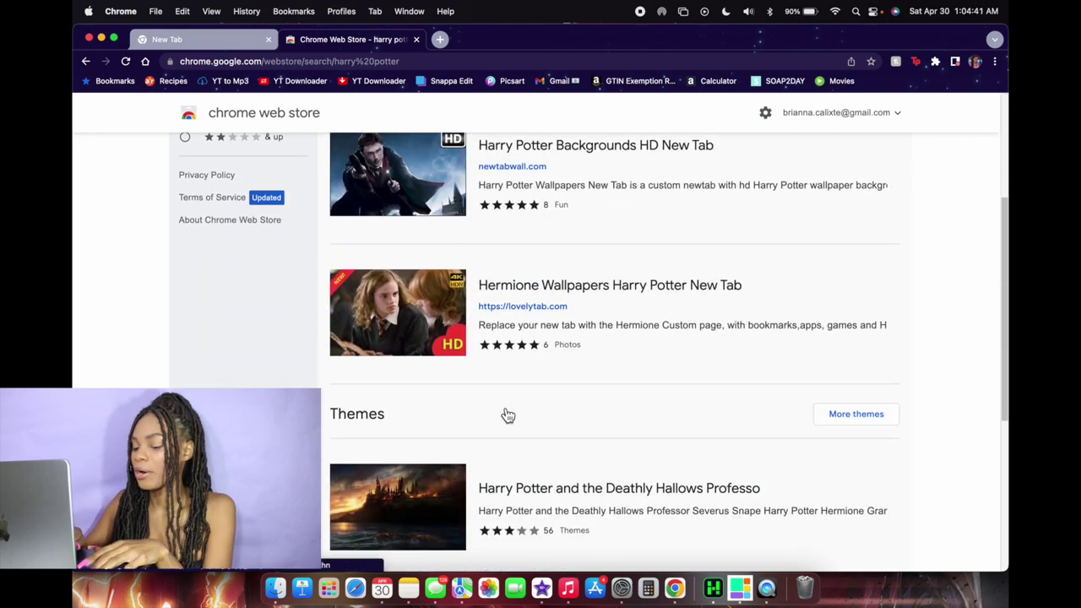
{"action": "left_click", "coordinate": [430, 398]}
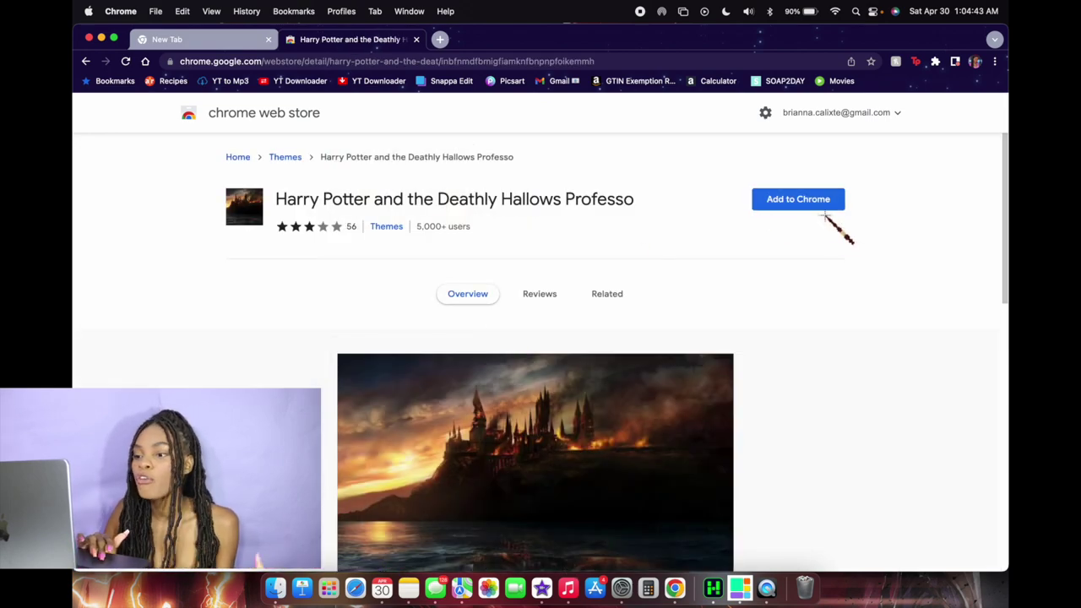
Add the Deathly Hallows theme to Chrome and open a new tab.
{"action": "scroll", "coordinate": [791, 272], "scroll_direction": "down", "scroll_amount": 1}
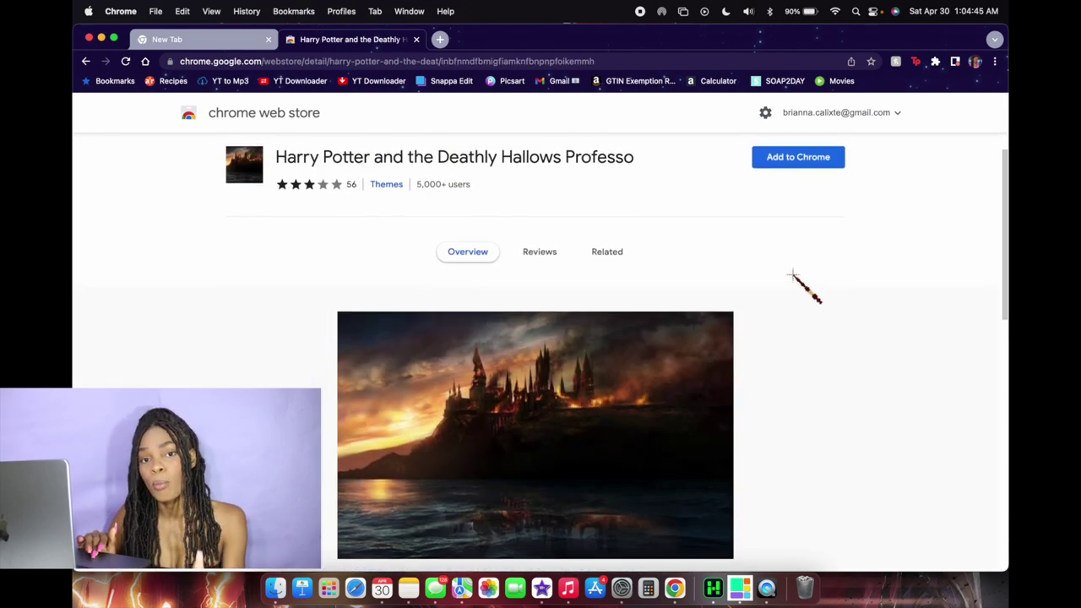
{"action": "scroll", "coordinate": [791, 273], "scroll_direction": "up", "scroll_amount": 1}
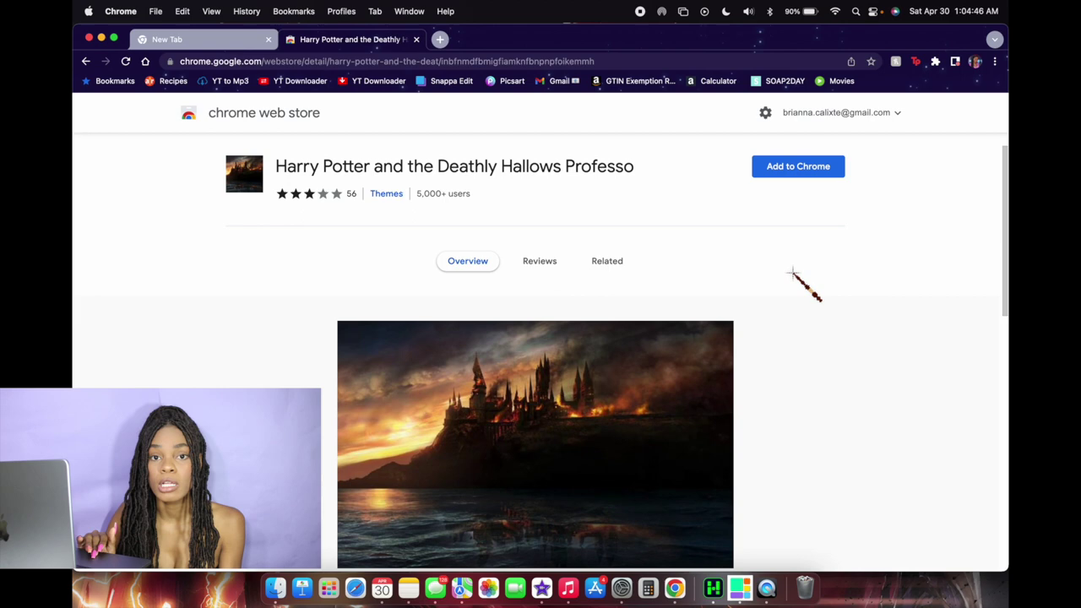
{"action": "left_click", "coordinate": [811, 177]}
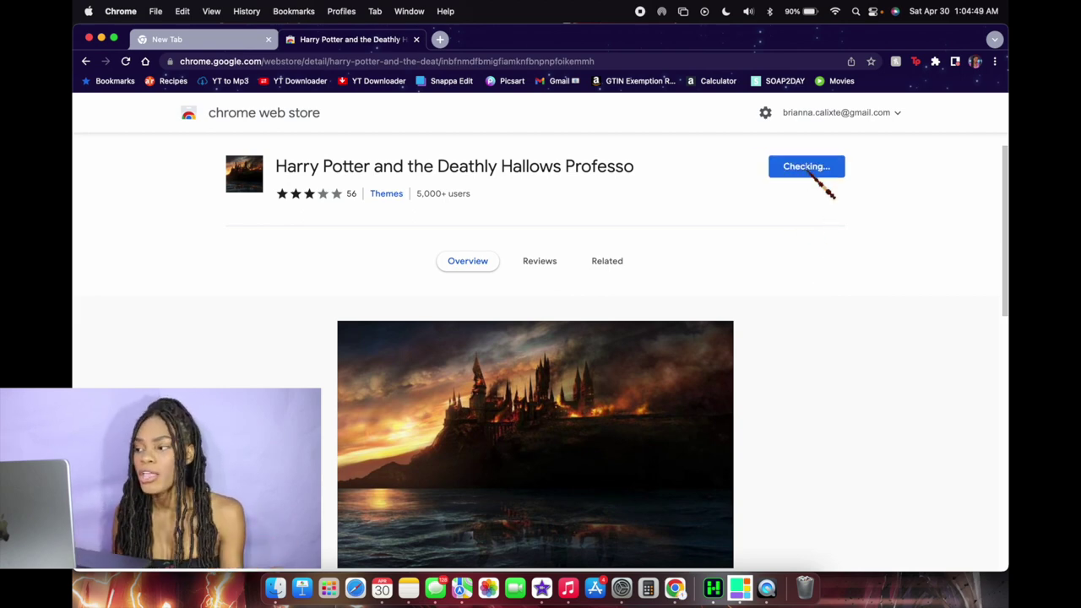
{"action": "left_click", "coordinate": [440, 39]}
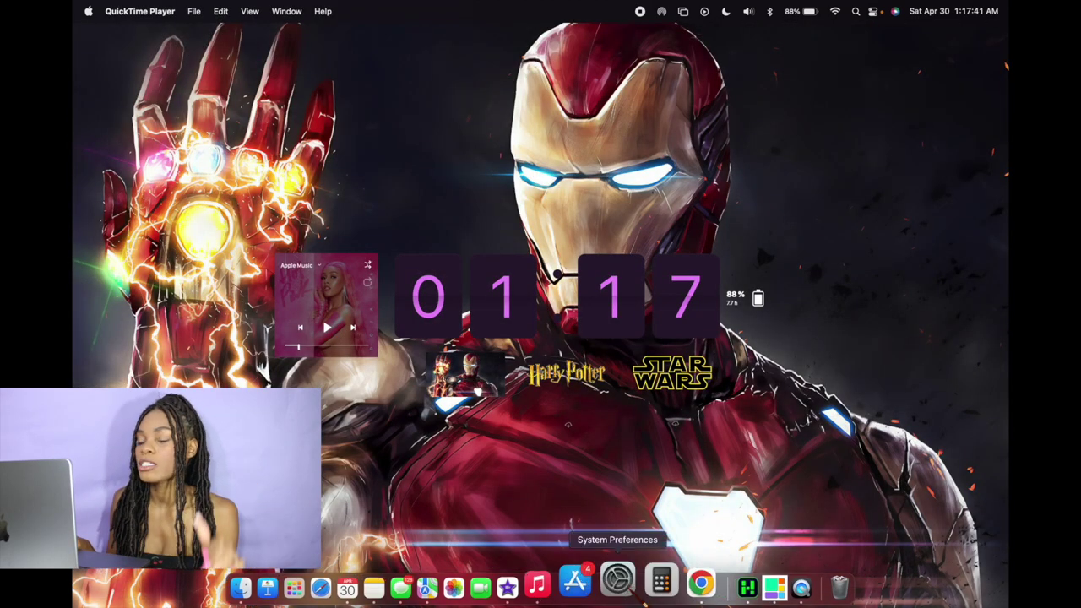
{"action": "left_click", "coordinate": [617, 581]}
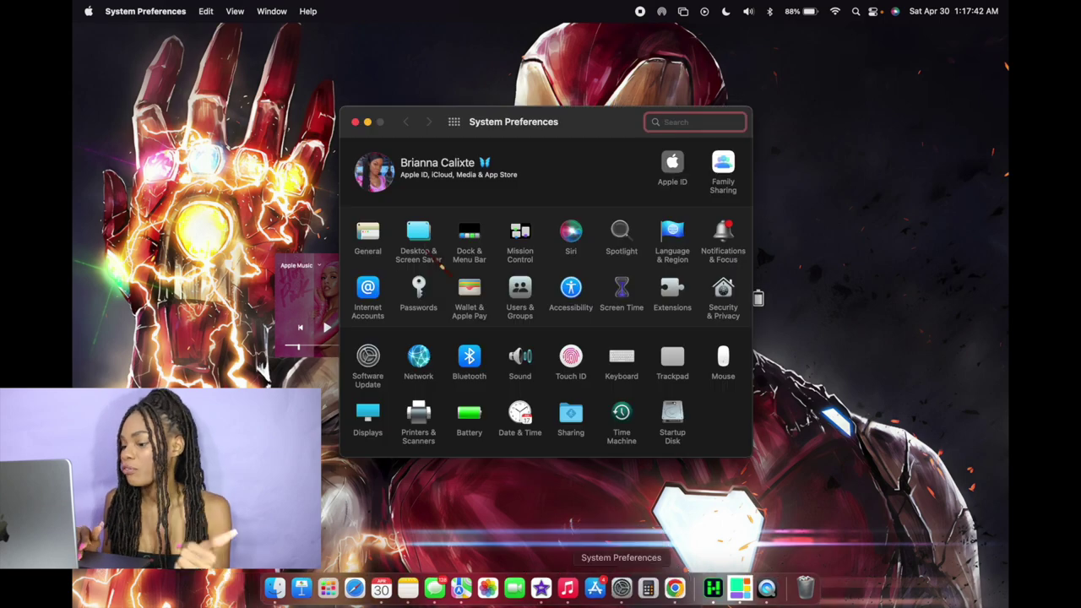
{"action": "left_click", "coordinate": [372, 230]}
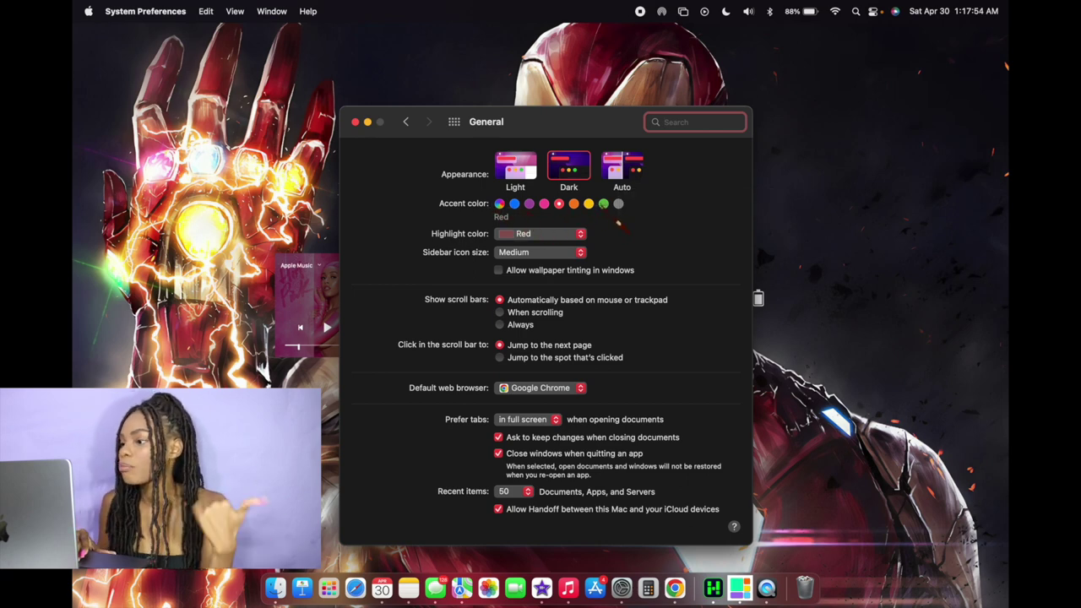
{"action": "left_click", "coordinate": [541, 234]}
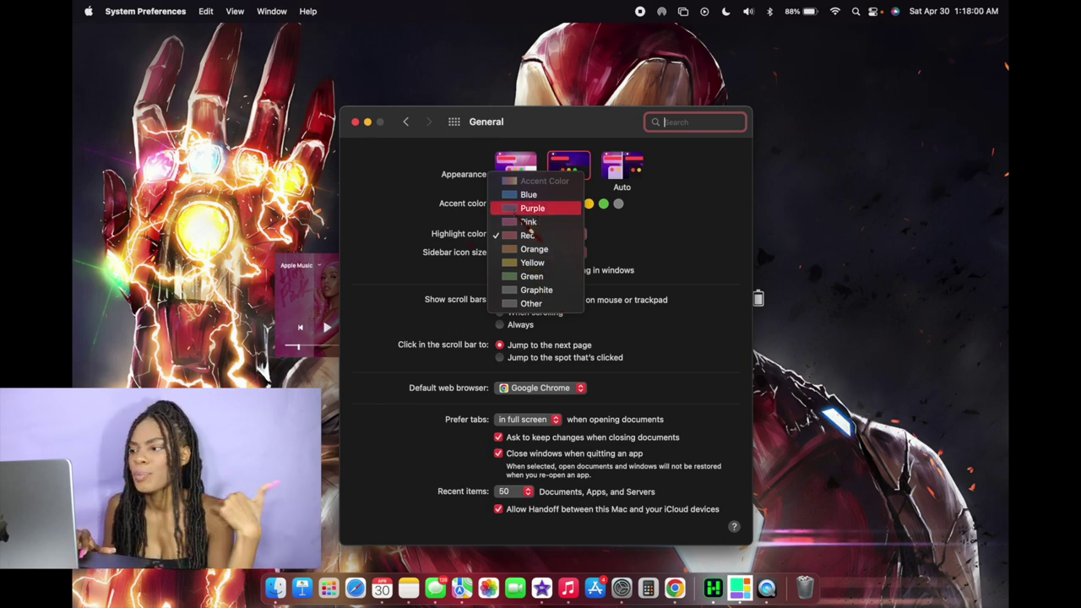
{"action": "left_click", "coordinate": [490, 248]}
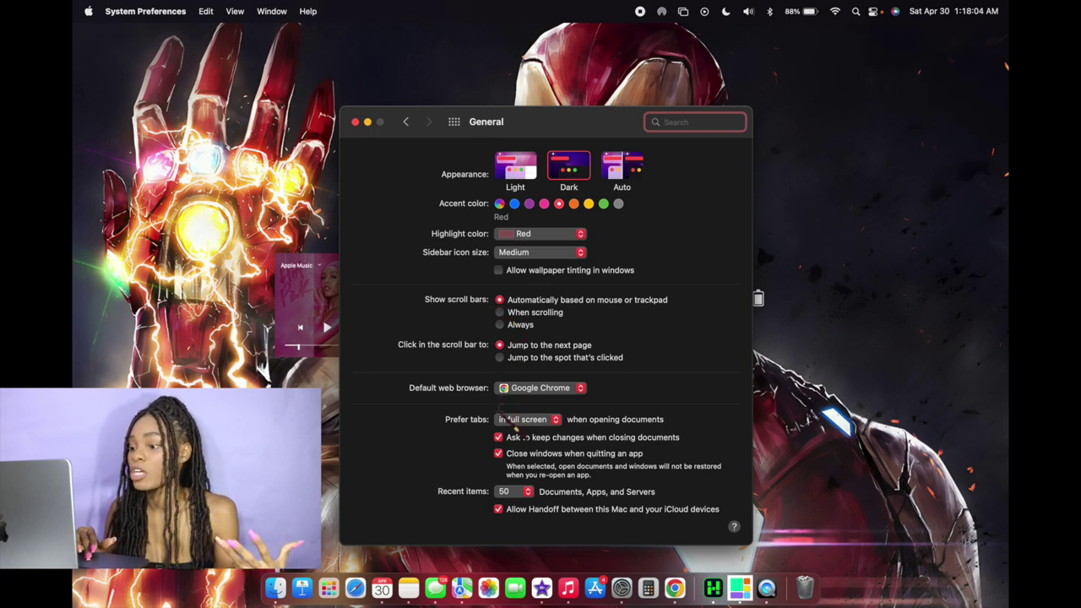
{"action": "left_click", "coordinate": [540, 389]}
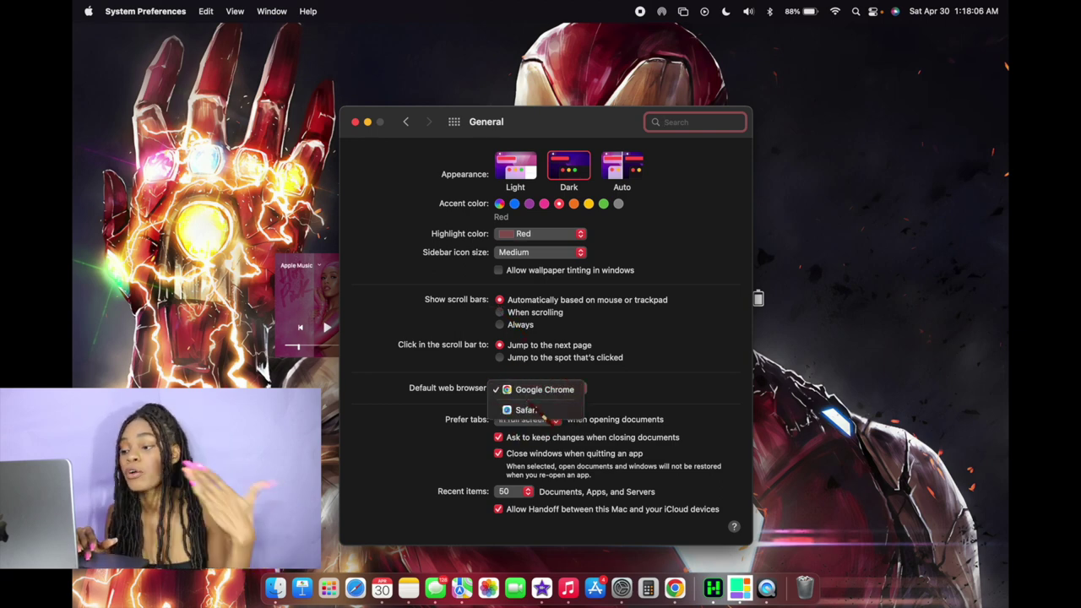
{"action": "left_click", "coordinate": [493, 411]}
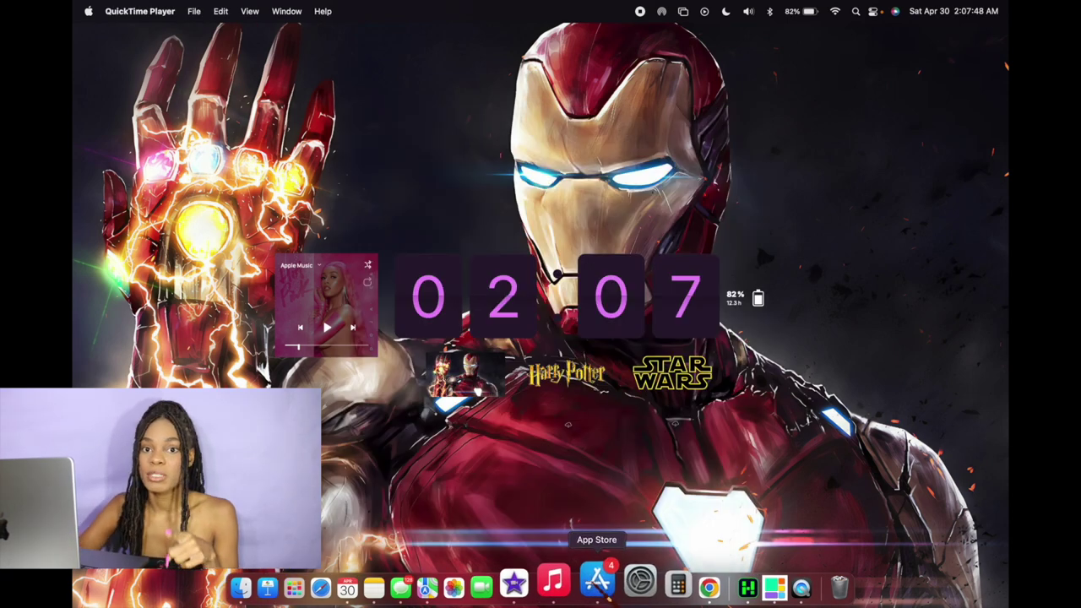
Search the App Store for 'hologram desktop', open the app, and return to Chrome.
{"action": "left_click", "coordinate": [598, 582]}
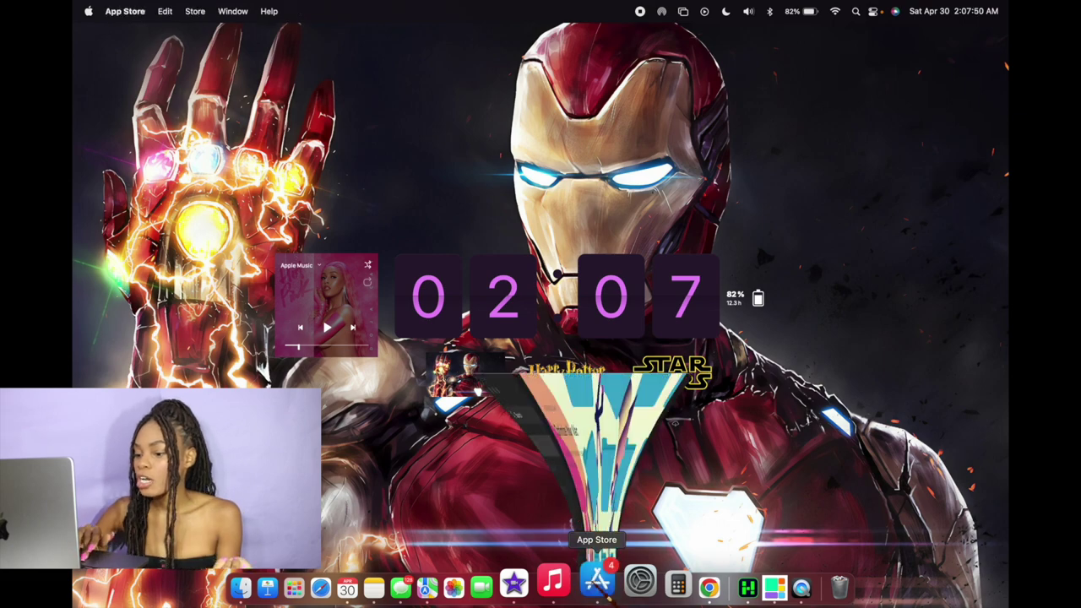
{"action": "left_click", "coordinate": [209, 67]}
{"action": "type", "text": "holo"}
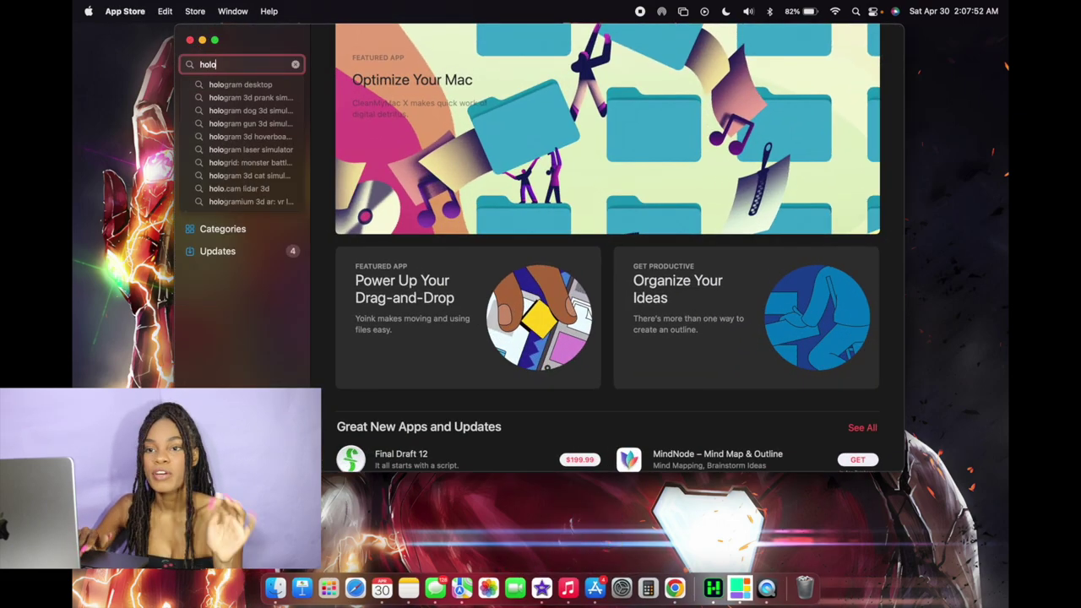
{"action": "key", "text": "Down"}
{"action": "key", "text": "Return"}
{"action": "left_click", "coordinate": [573, 159]}
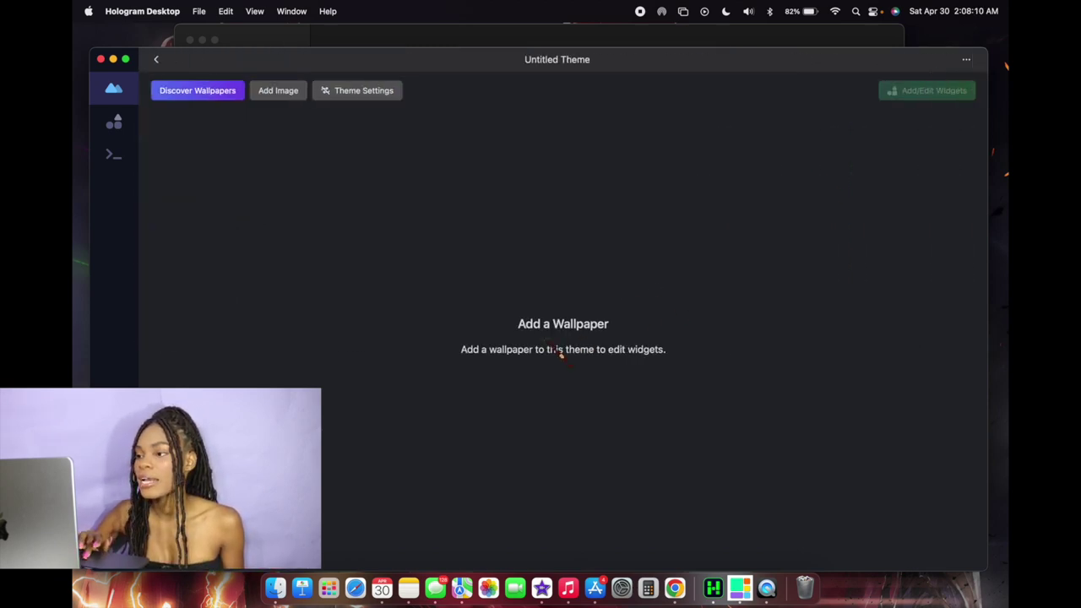
{"action": "left_click", "coordinate": [674, 584]}
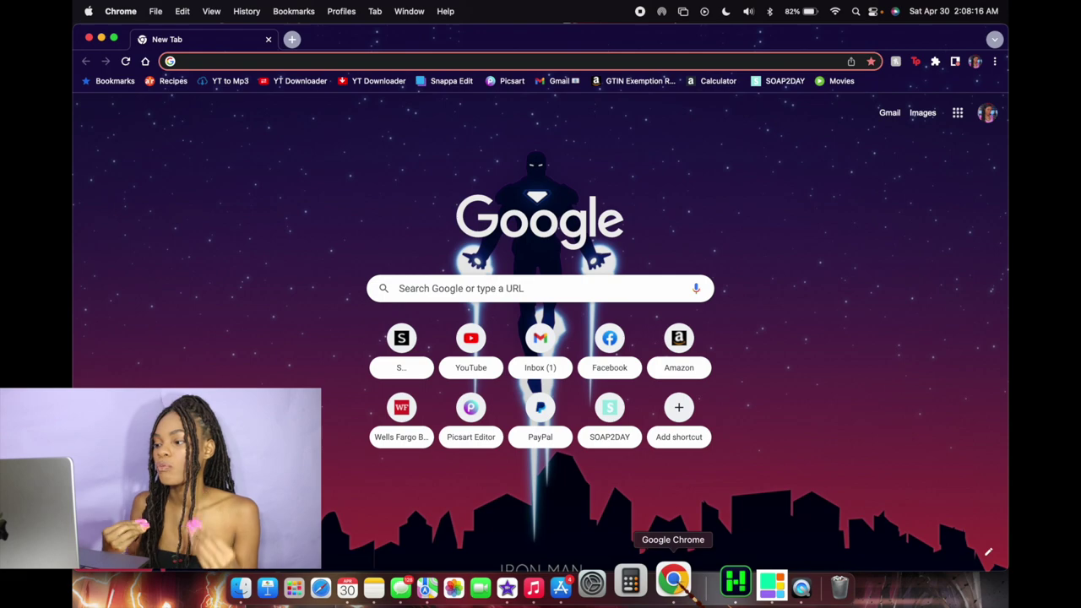
Search Google Images for 'star wars'.
{"action": "type", "text": "star wars"}
{"action": "key", "text": "Return"}
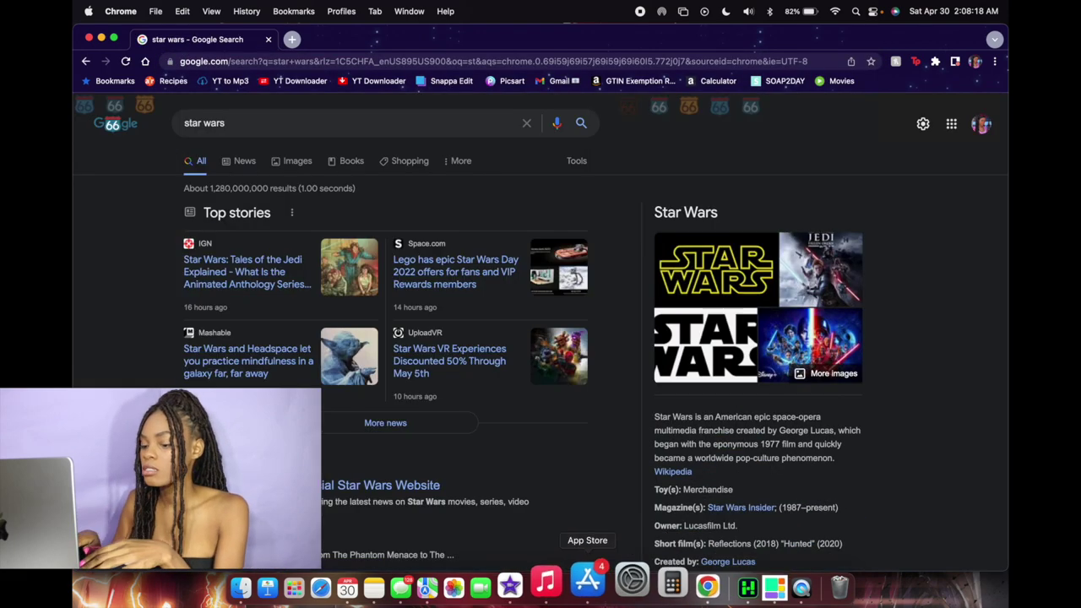
{"action": "left_click", "coordinate": [295, 160]}
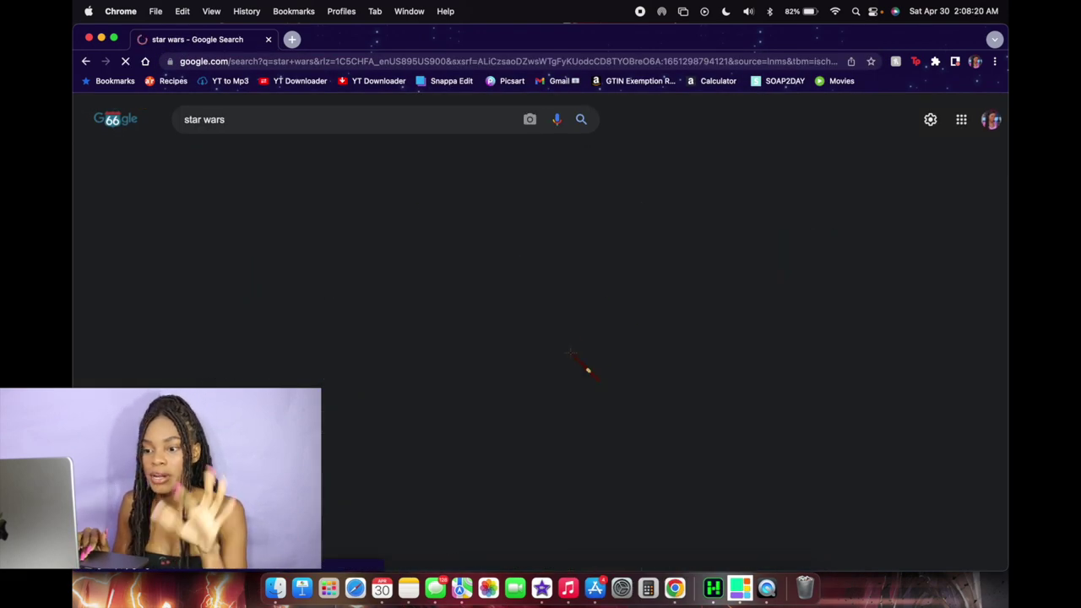
Save the All Star Wars Movies Ranked collage to Downloads and switch to Hologram Desktop.
{"action": "scroll", "coordinate": [549, 380], "scroll_direction": "down", "scroll_amount": 1}
{"action": "left_click", "coordinate": [540, 422]}
{"action": "right_click", "coordinate": [749, 282]}
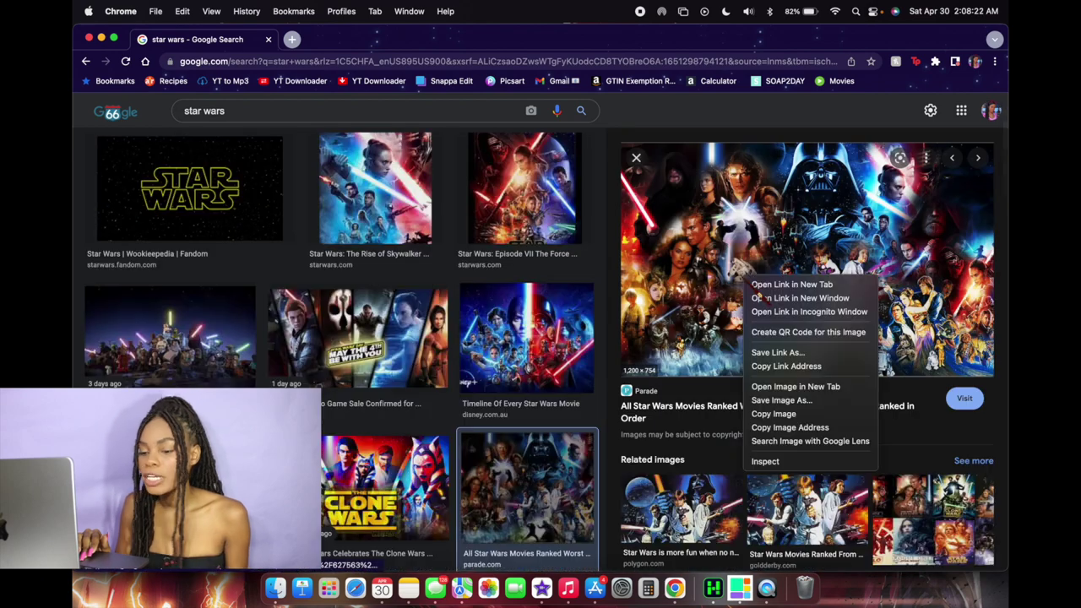
{"action": "left_click", "coordinate": [781, 401]}
{"action": "key", "text": "Return"}
{"action": "left_click", "coordinate": [713, 587]}
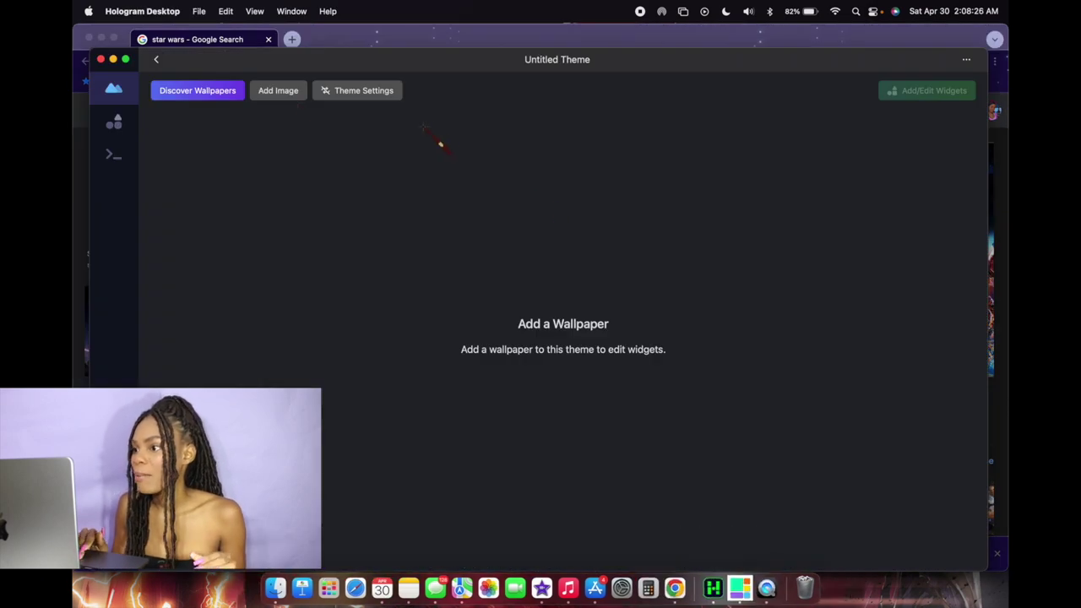
Make the Star Wars collage screenshot from Downloads the theme wallpaper and begin widget editing.
{"action": "left_click", "coordinate": [282, 92]}
{"action": "scroll", "coordinate": [454, 260], "scroll_direction": "down", "scroll_amount": 5}
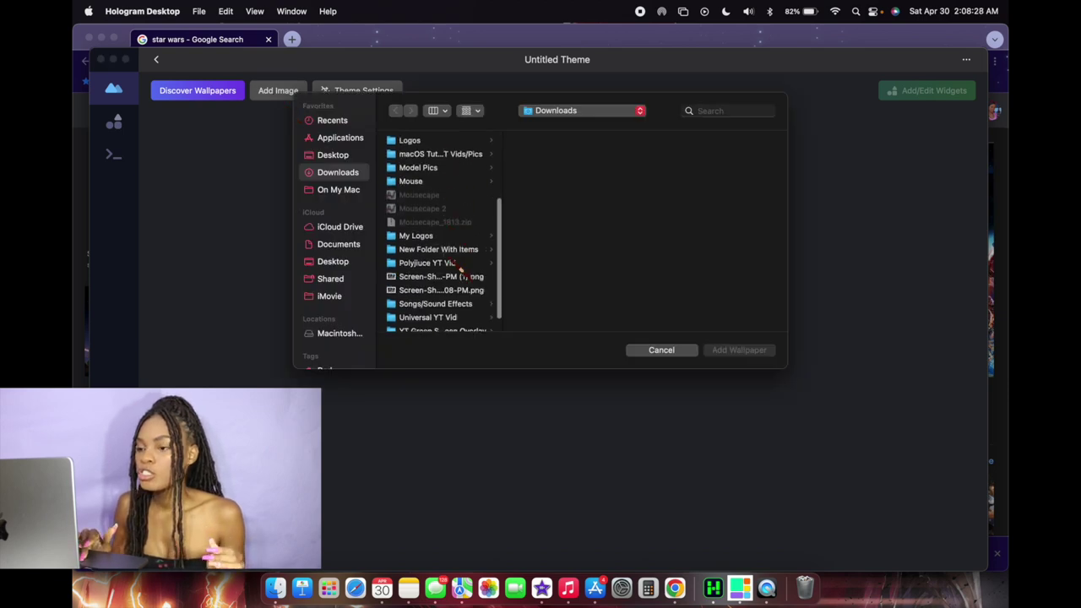
{"action": "left_click", "coordinate": [446, 252]}
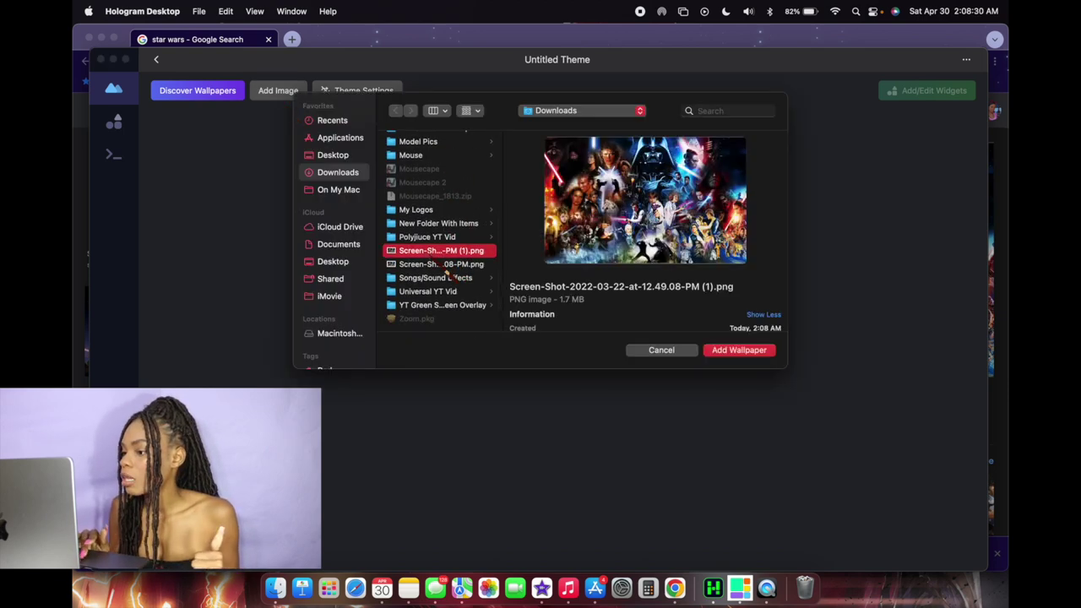
{"action": "key", "text": "Return"}
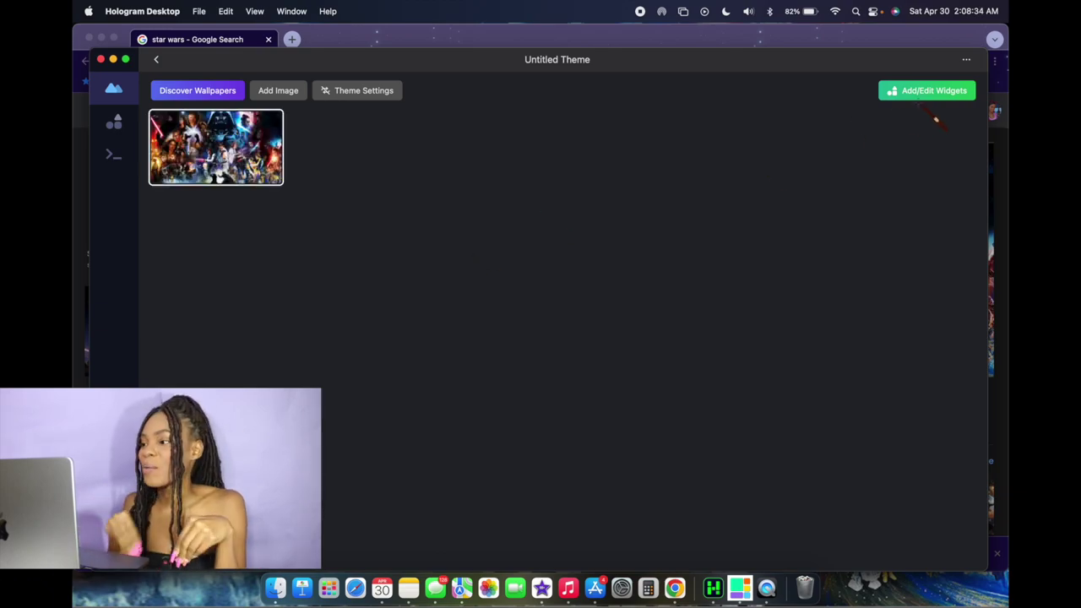
{"action": "left_click", "coordinate": [932, 94]}
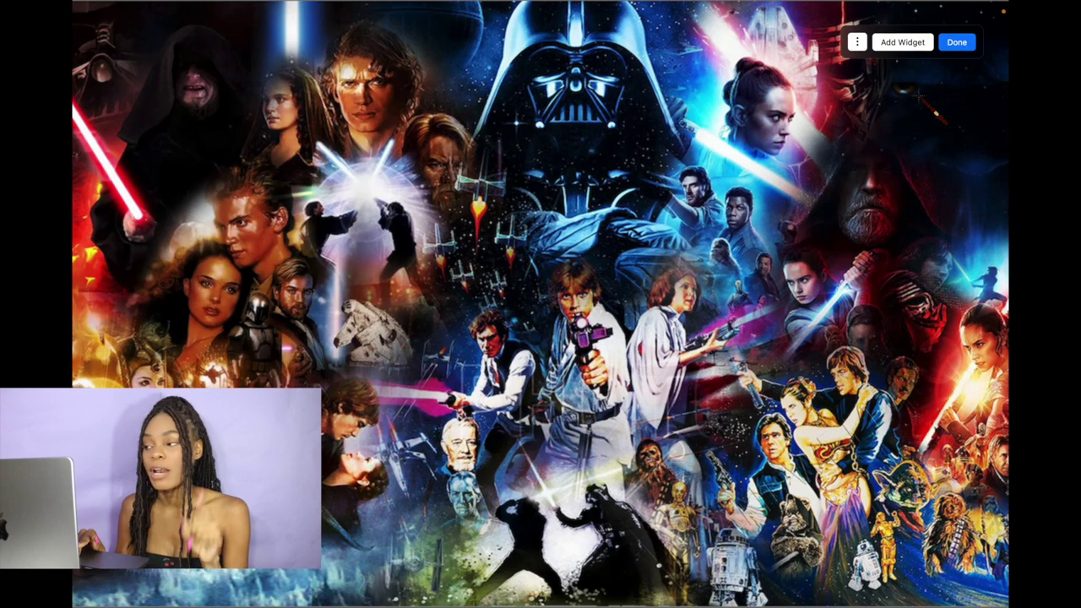
Add the Flip clock widget from the widget gallery to the wallpaper.
{"action": "left_click", "coordinate": [907, 43]}
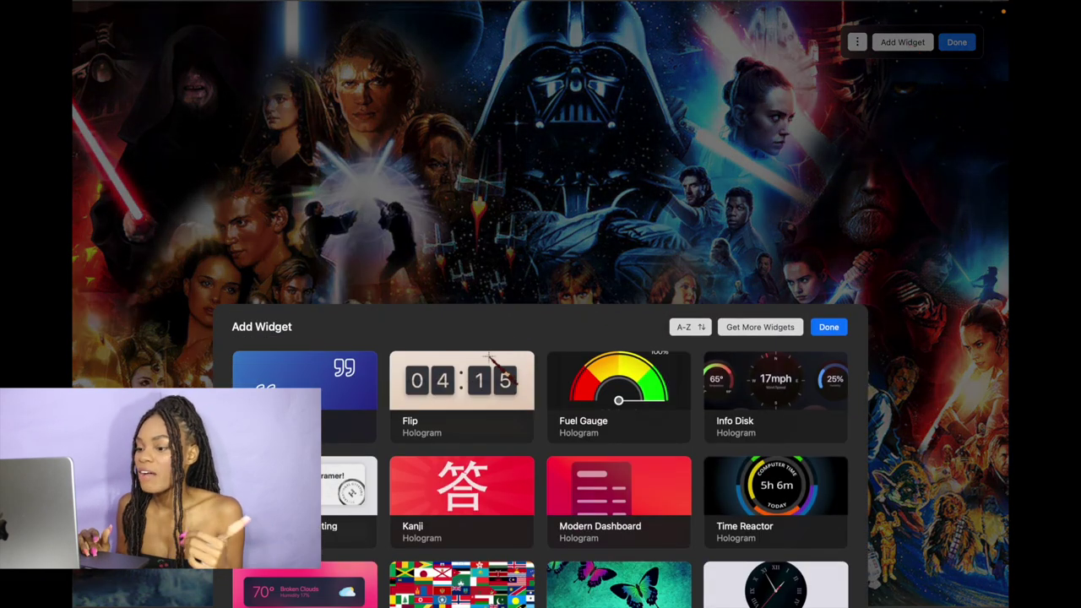
{"action": "scroll", "coordinate": [485, 376], "scroll_direction": "down", "scroll_amount": 5}
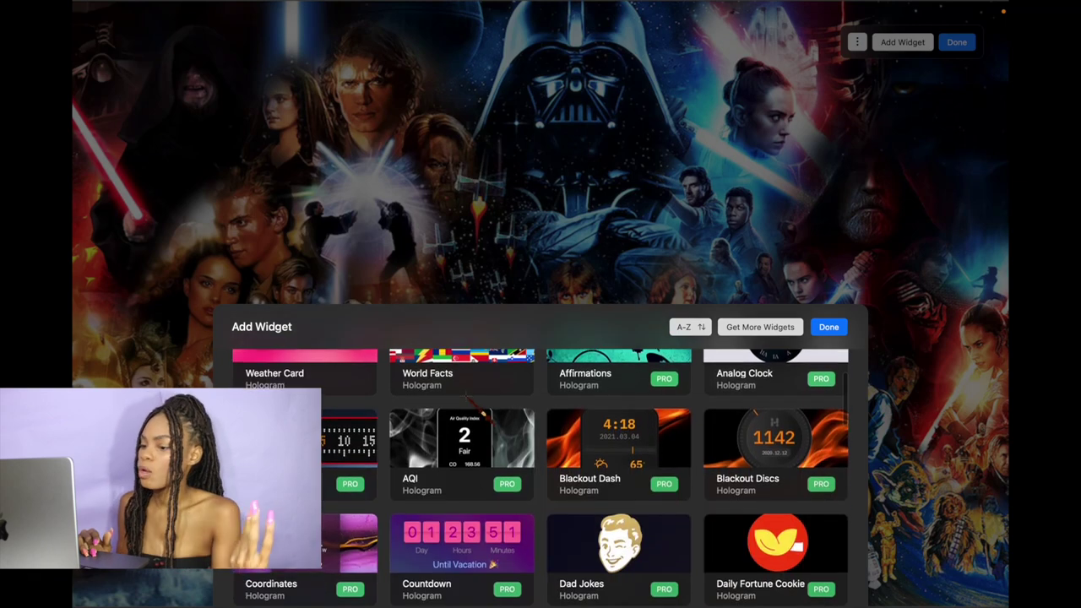
{"action": "scroll", "coordinate": [483, 413], "scroll_direction": "down", "scroll_amount": 5}
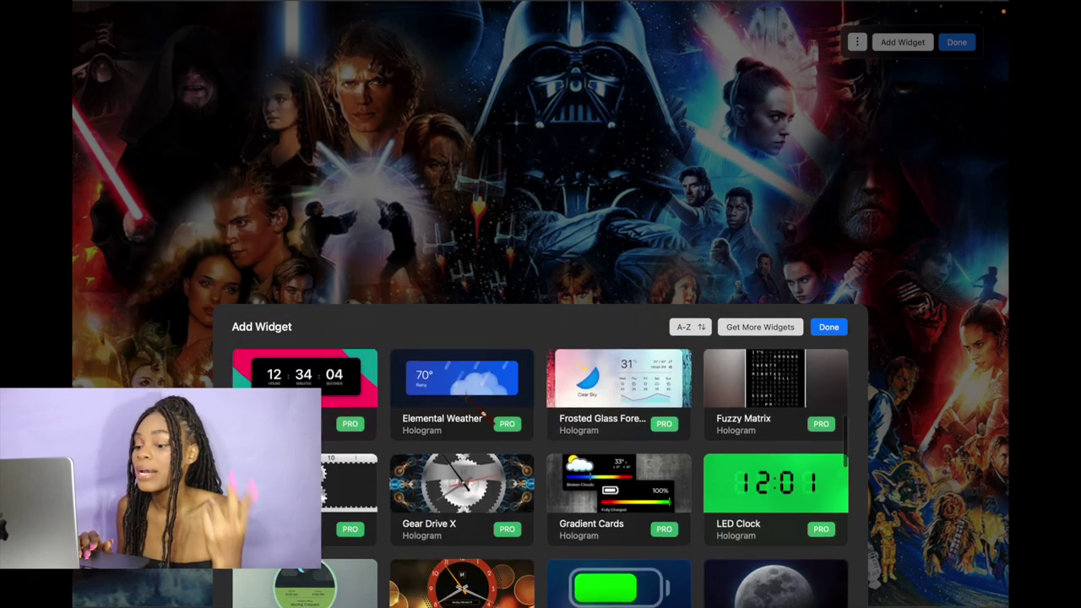
{"action": "scroll", "coordinate": [483, 414], "scroll_direction": "down", "scroll_amount": 8}
{"action": "scroll", "coordinate": [483, 414], "scroll_direction": "down", "scroll_amount": 5}
{"action": "scroll", "coordinate": [483, 414], "scroll_direction": "up", "scroll_amount": 10}
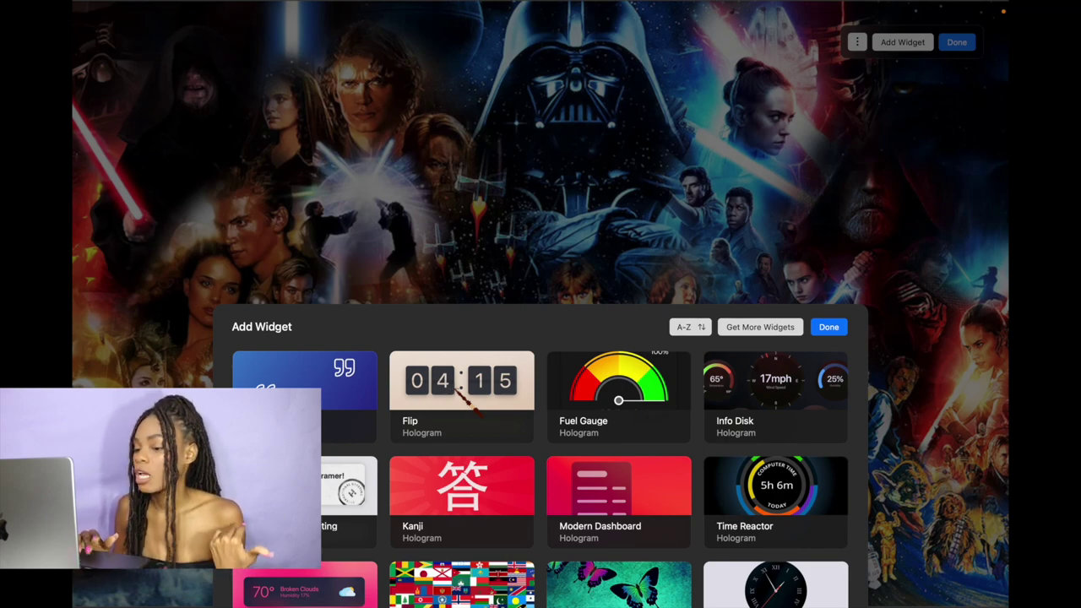
{"action": "left_click", "coordinate": [463, 394]}
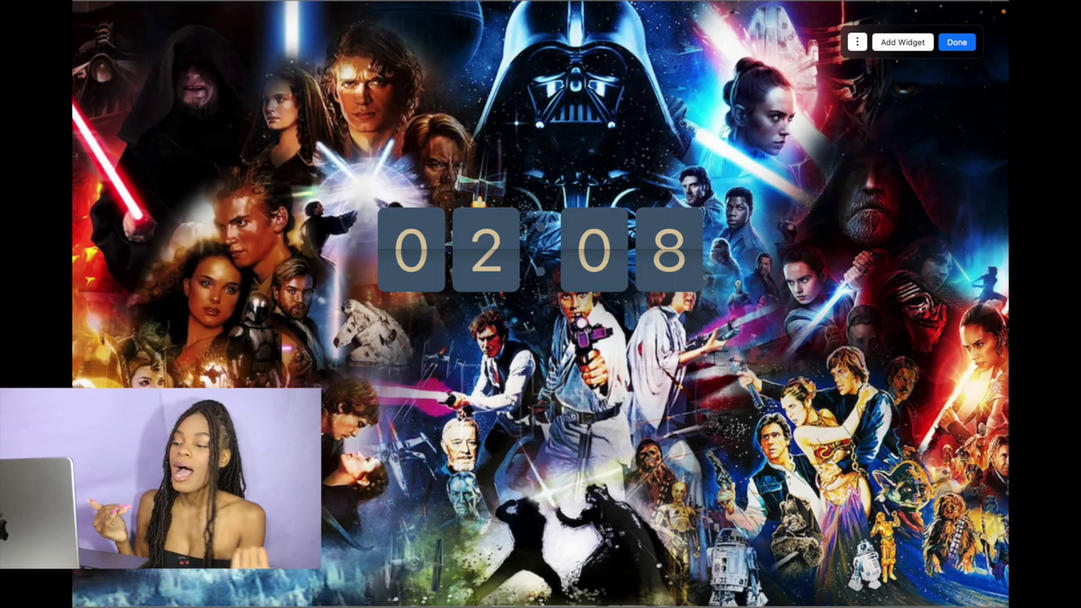
Move the flip clock to sit just below the centre of the wallpaper.
{"action": "mouse_move", "coordinate": [345, 175]}
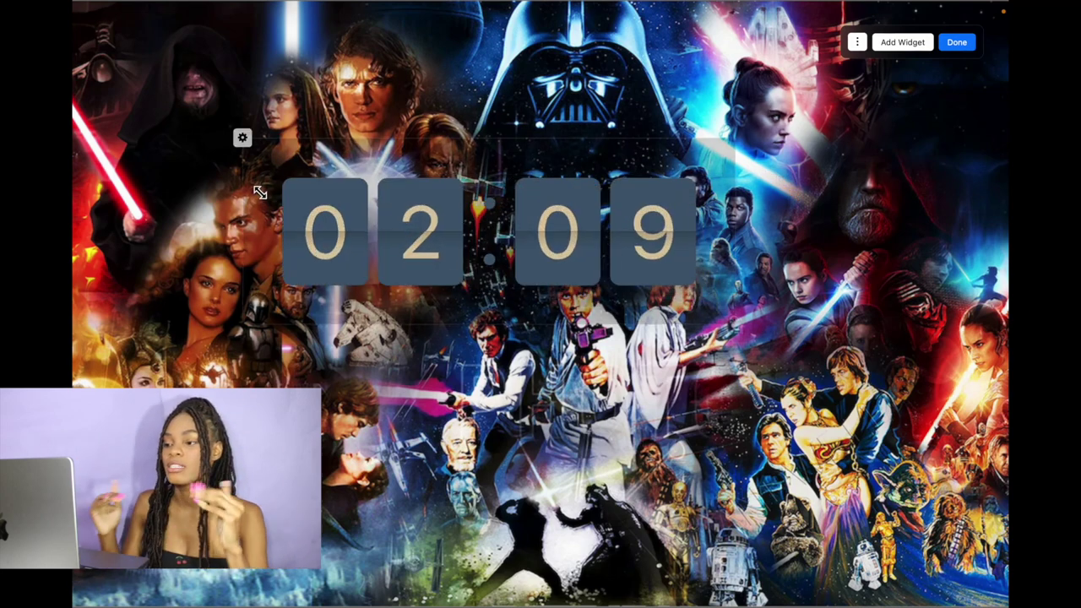
{"action": "left_click_drag", "start_coordinate": [349, 293], "coordinate": [458, 344]}
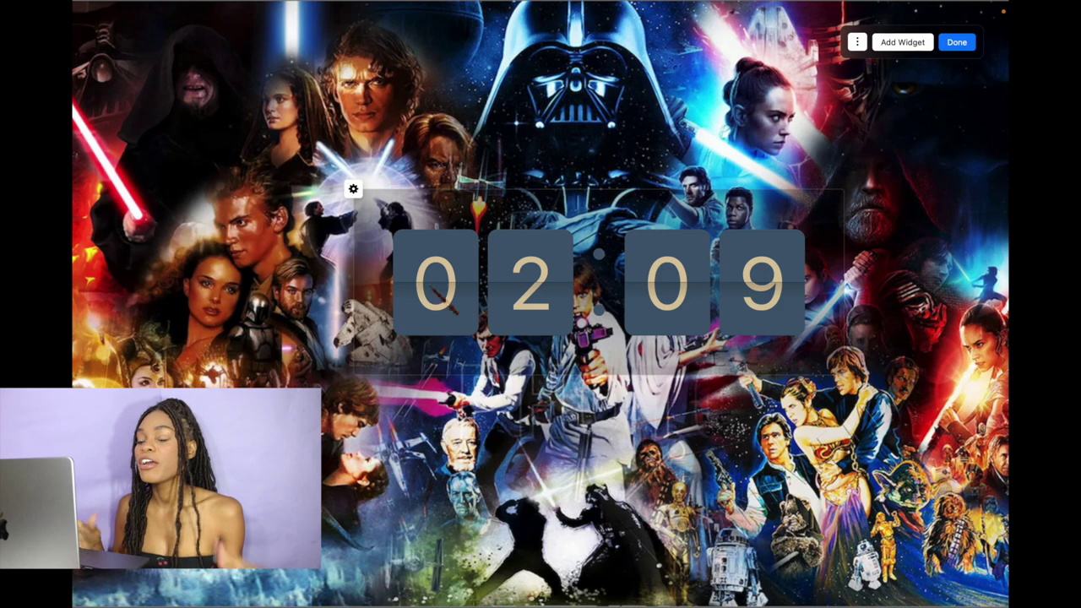
{"action": "left_click_drag", "start_coordinate": [400, 221], "coordinate": [353, 271]}
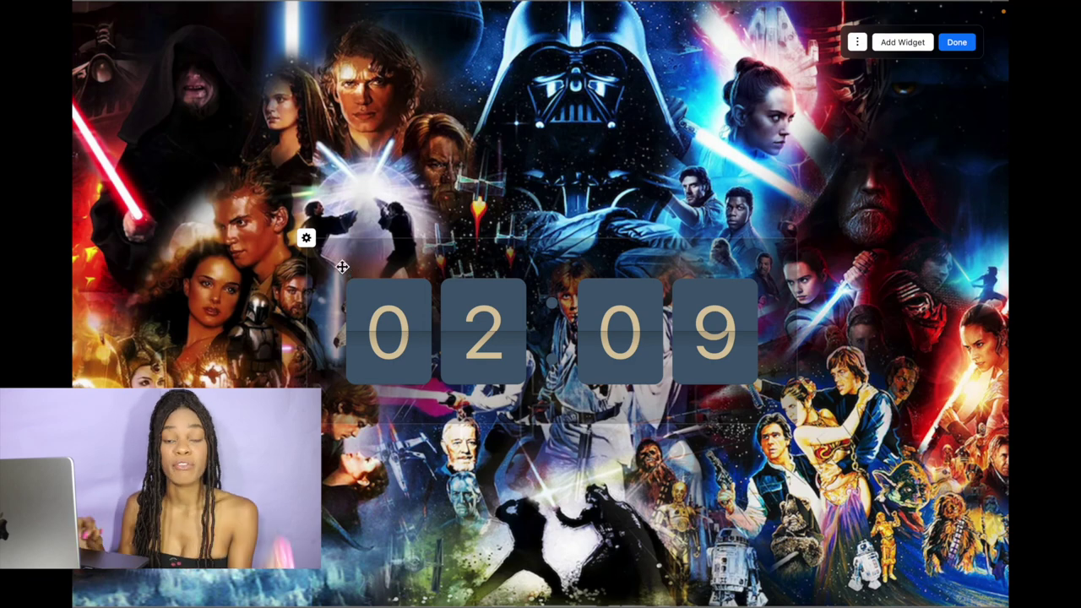
Give the flip clock the Light preset with red #d61111 tiles and black digits.
{"action": "left_click", "coordinate": [306, 238]}
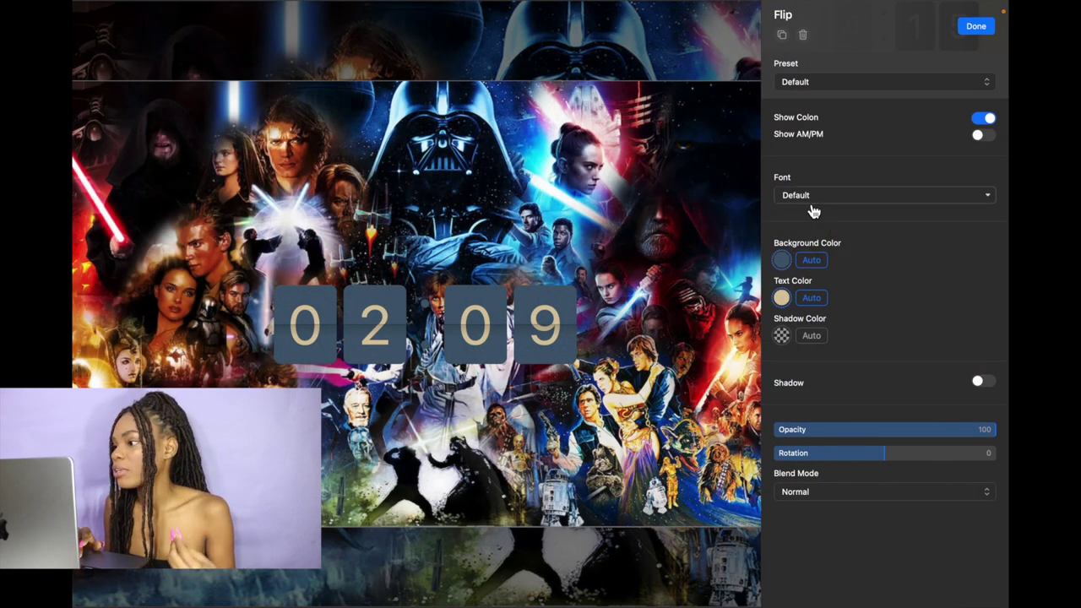
{"action": "left_click", "coordinate": [827, 82]}
{"action": "left_click", "coordinate": [811, 90]}
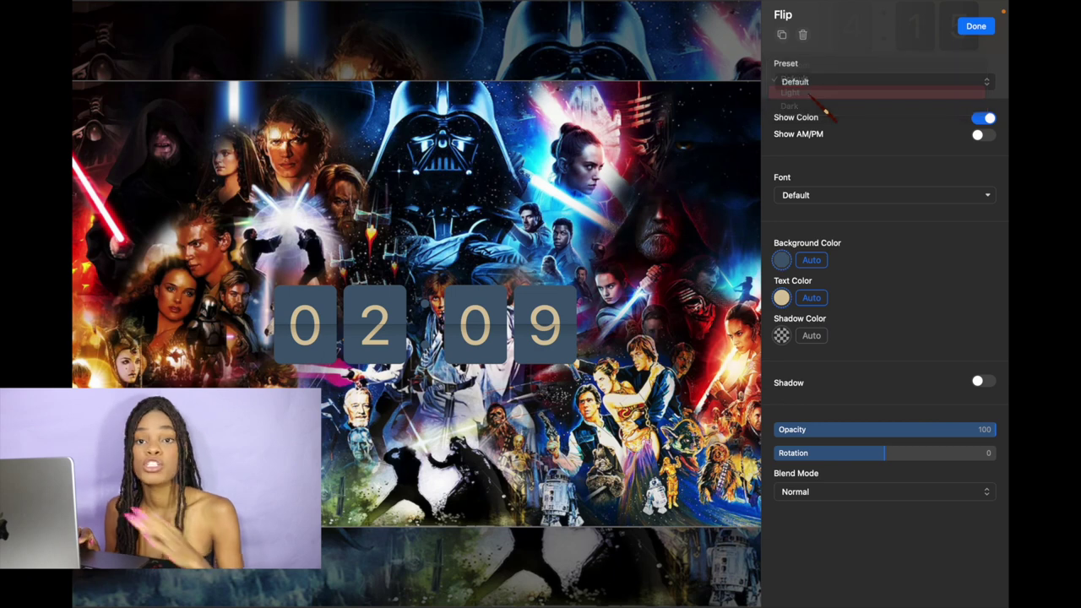
{"action": "left_click", "coordinate": [799, 196]}
{"action": "scroll", "coordinate": [824, 337], "scroll_direction": "down", "scroll_amount": 3}
{"action": "left_click", "coordinate": [828, 384]}
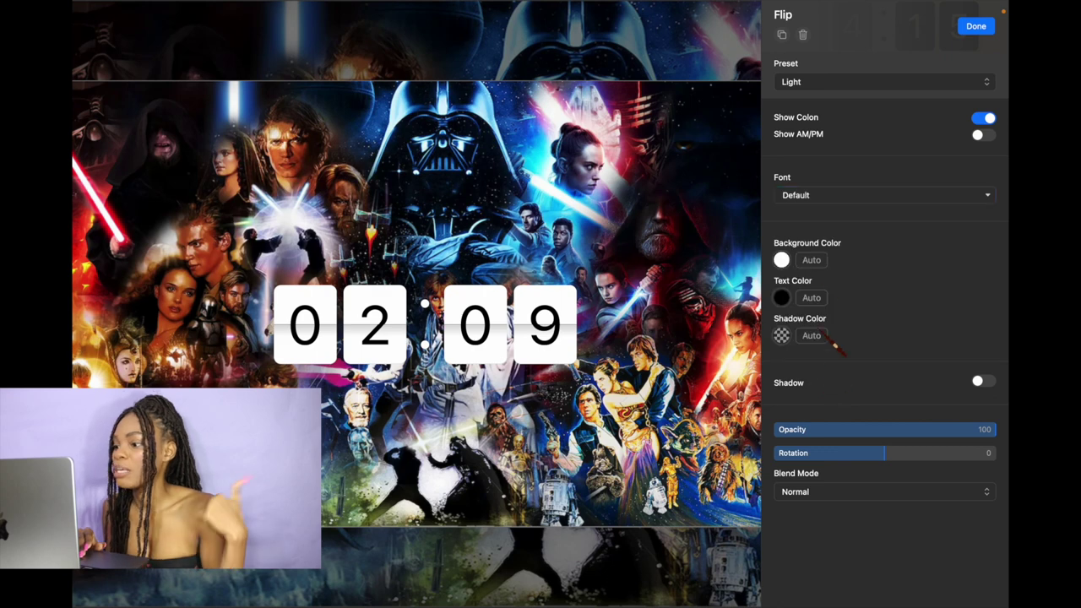
{"action": "left_click", "coordinate": [782, 260]}
{"action": "left_click_drag", "start_coordinate": [845, 349], "coordinate": [881, 332]}
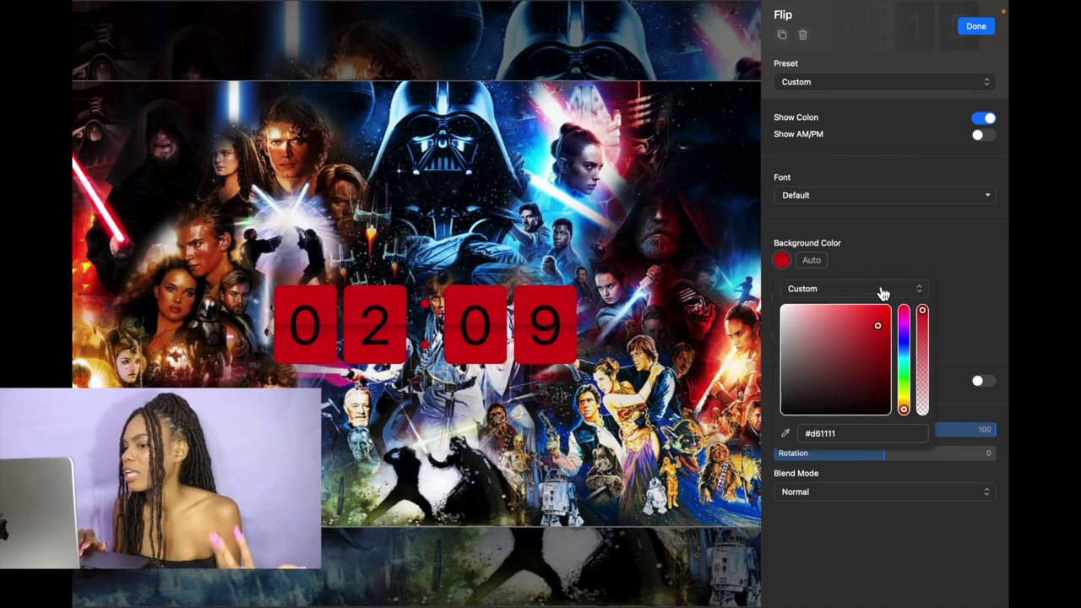
{"action": "left_click", "coordinate": [884, 254]}
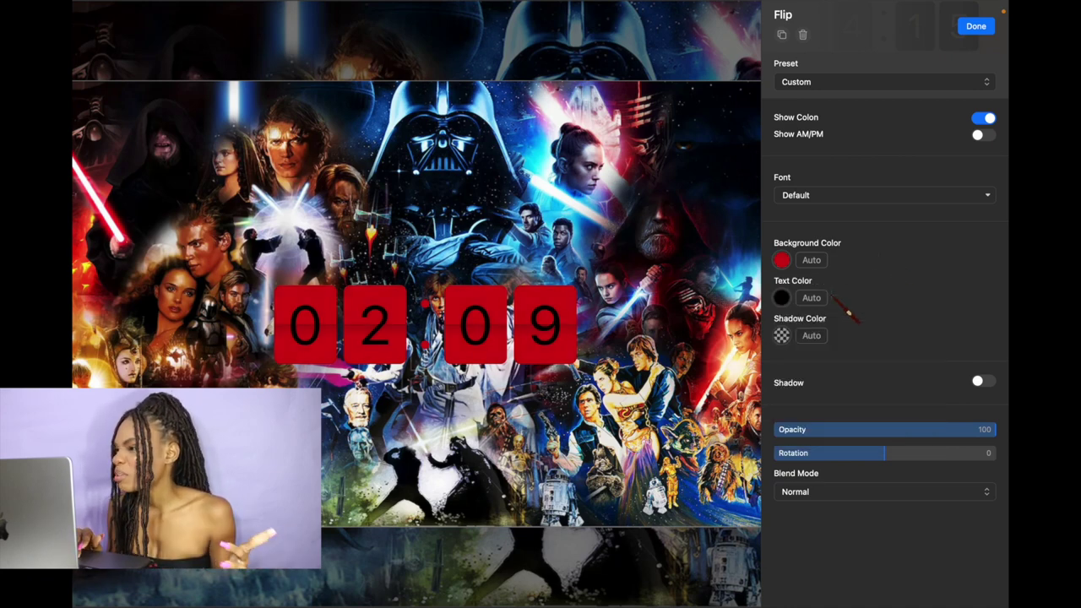
{"action": "left_click", "coordinate": [975, 26]}
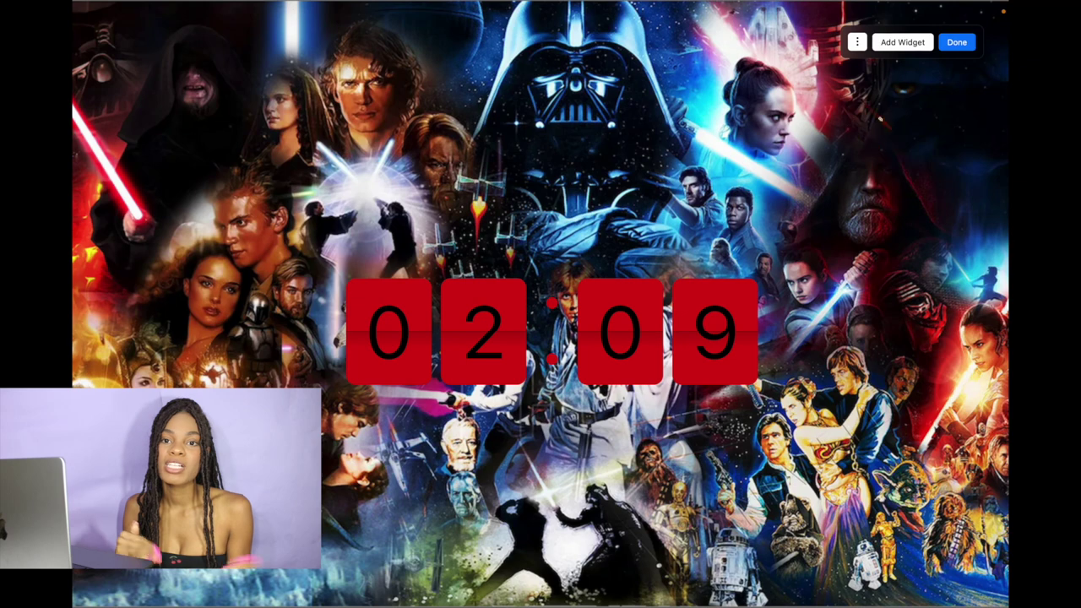
Bring the Add Widget gallery back up and browse through it.
{"action": "left_click", "coordinate": [901, 41]}
{"action": "scroll", "coordinate": [697, 435], "scroll_direction": "down", "scroll_amount": 4}
{"action": "scroll", "coordinate": [702, 437], "scroll_direction": "down", "scroll_amount": 2}
{"action": "scroll", "coordinate": [701, 434], "scroll_direction": "up", "scroll_amount": 4}
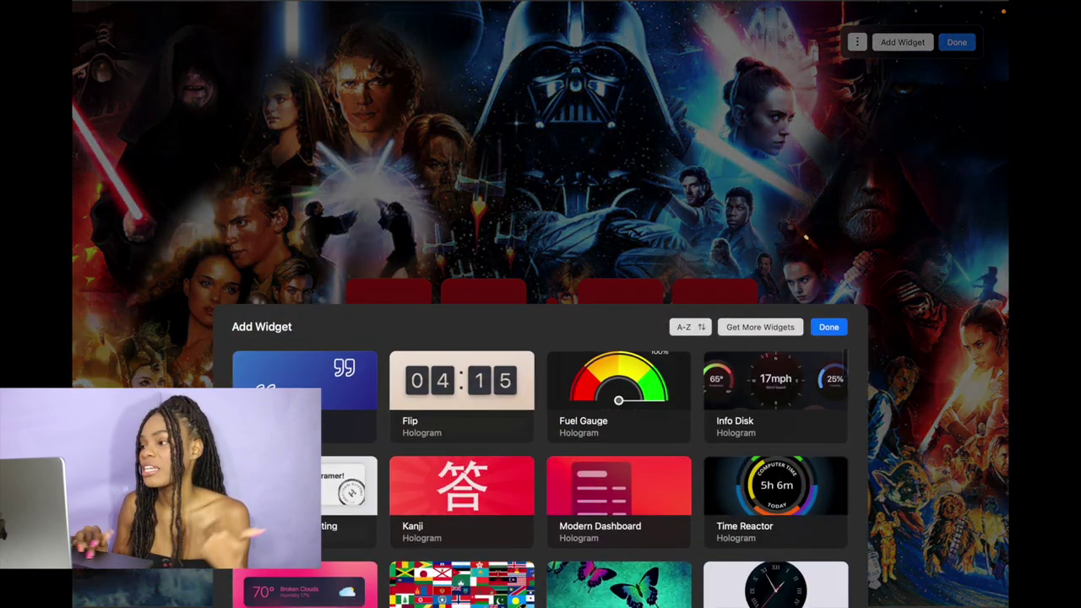
Dismiss the widget gallery with Escape, leaving the red flip clock on the Star Wars wallpaper.
{"action": "key", "text": "Escape"}
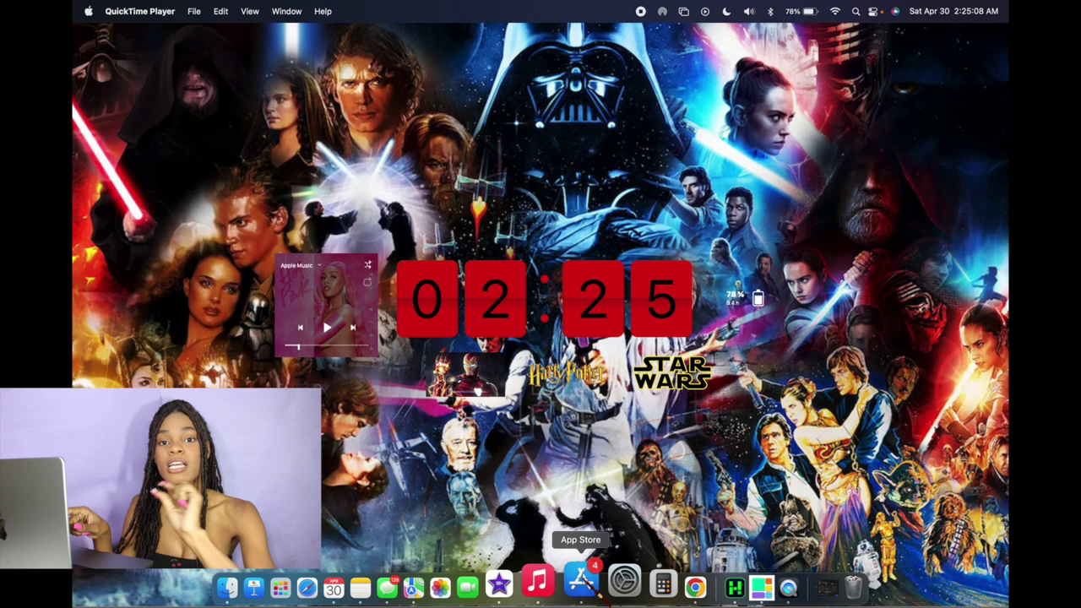
Launch Widgetter from an App Store 'widgets' search and place the Macintosh HD storage widget.
{"action": "left_click", "coordinate": [596, 589]}
{"action": "left_click", "coordinate": [288, 67]}
{"action": "type", "text": "wi"}
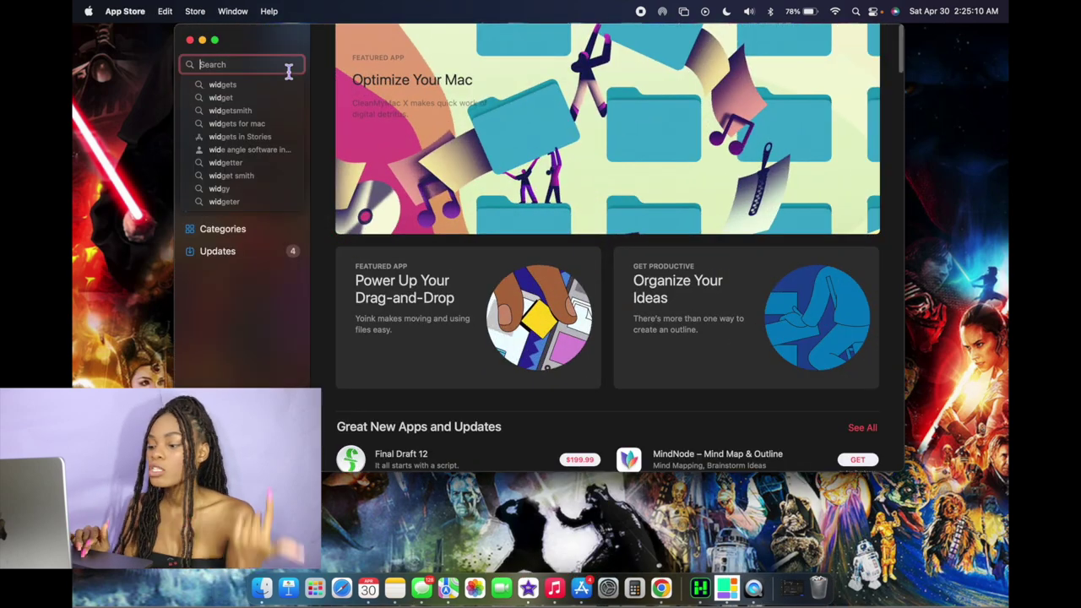
{"action": "type", "text": "d"}
{"action": "key", "text": "Down"}
{"action": "key", "text": "Return"}
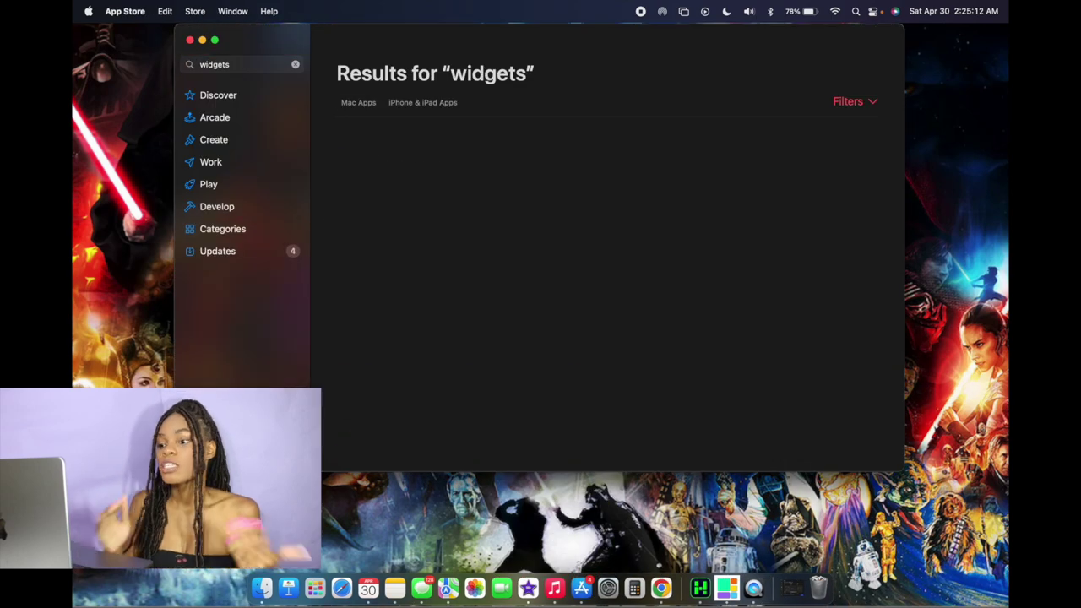
{"action": "left_click", "coordinate": [573, 399]}
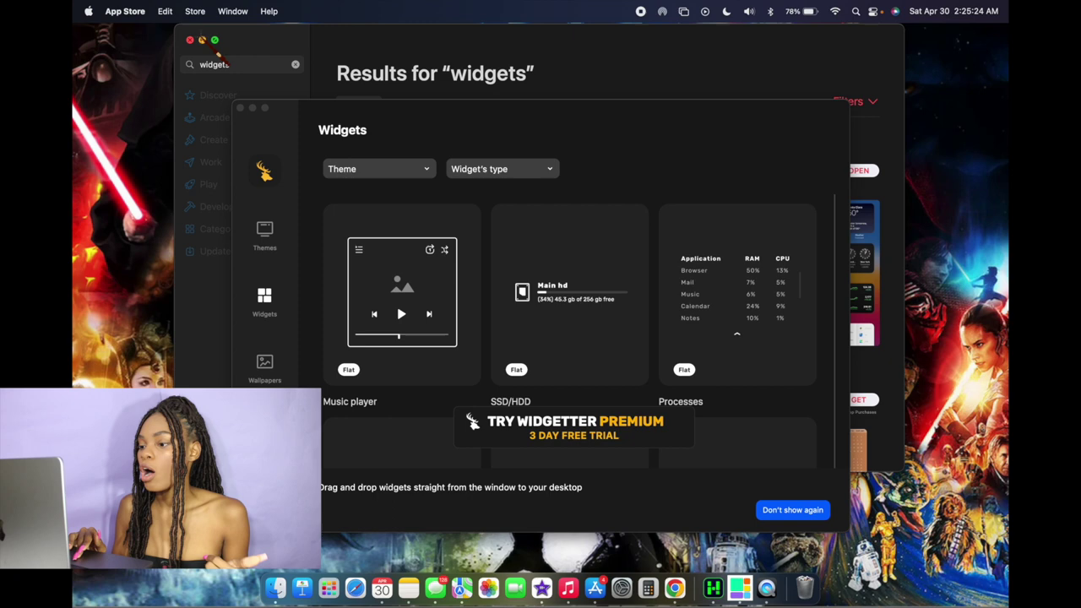
{"action": "left_click", "coordinate": [190, 39]}
{"action": "left_click_drag", "start_coordinate": [557, 292], "coordinate": [476, 216]}
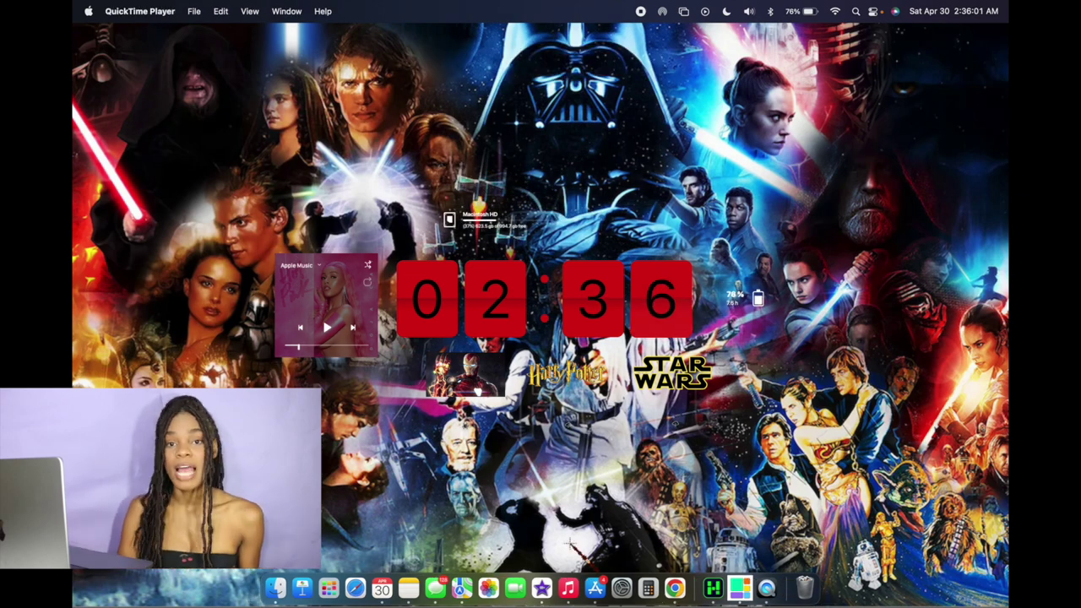
Search the App Store for 'widgets' again and launch Color Widgets.
{"action": "left_click", "coordinate": [591, 580]}
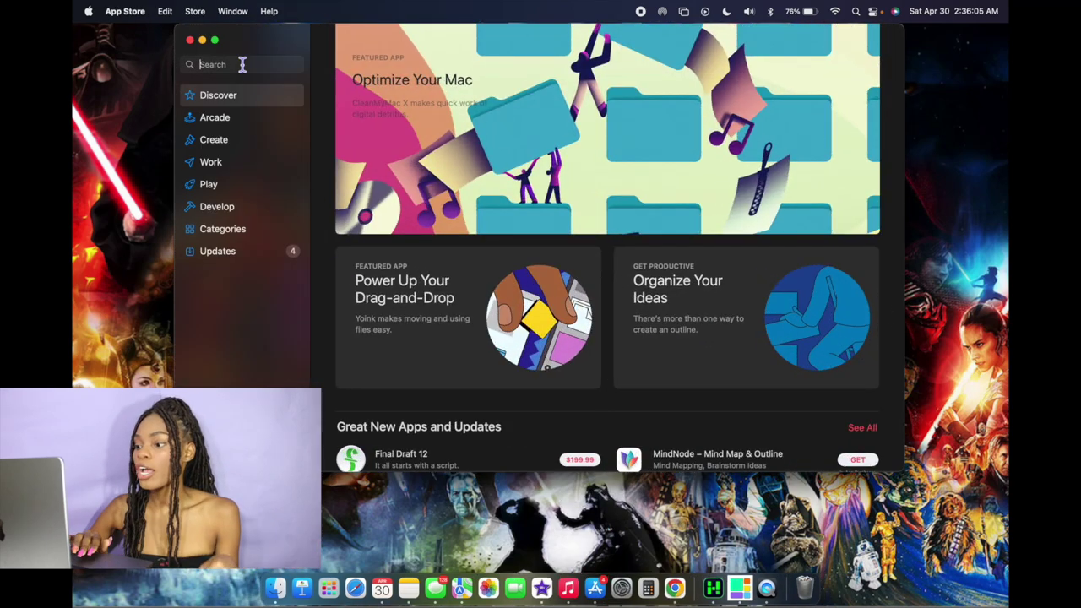
{"action": "type", "text": "wid"}
{"action": "key", "text": "Down"}
{"action": "key", "text": "Return"}
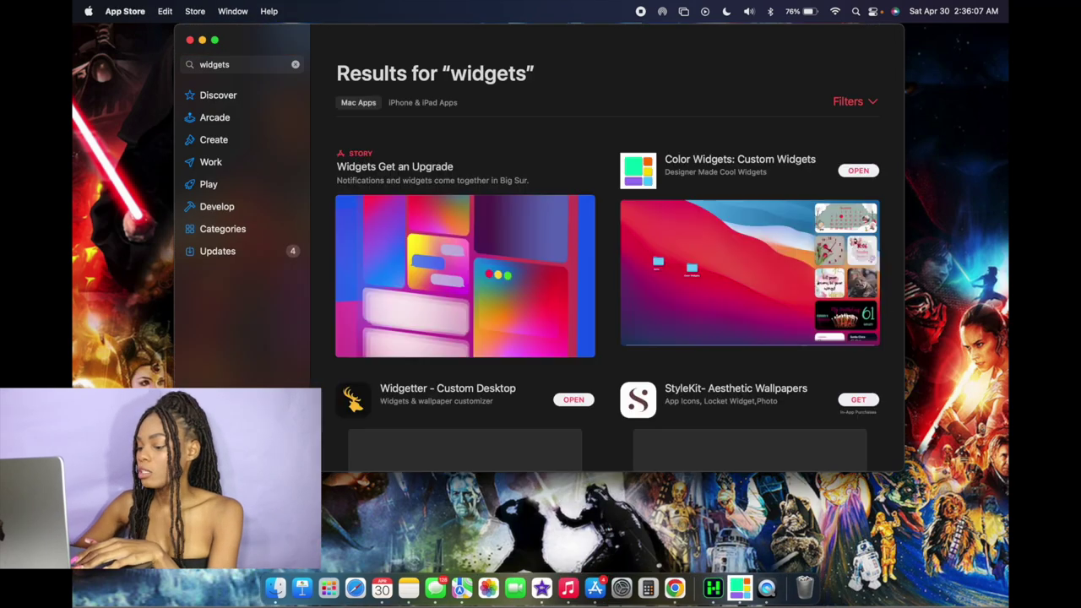
{"action": "left_click", "coordinate": [858, 171]}
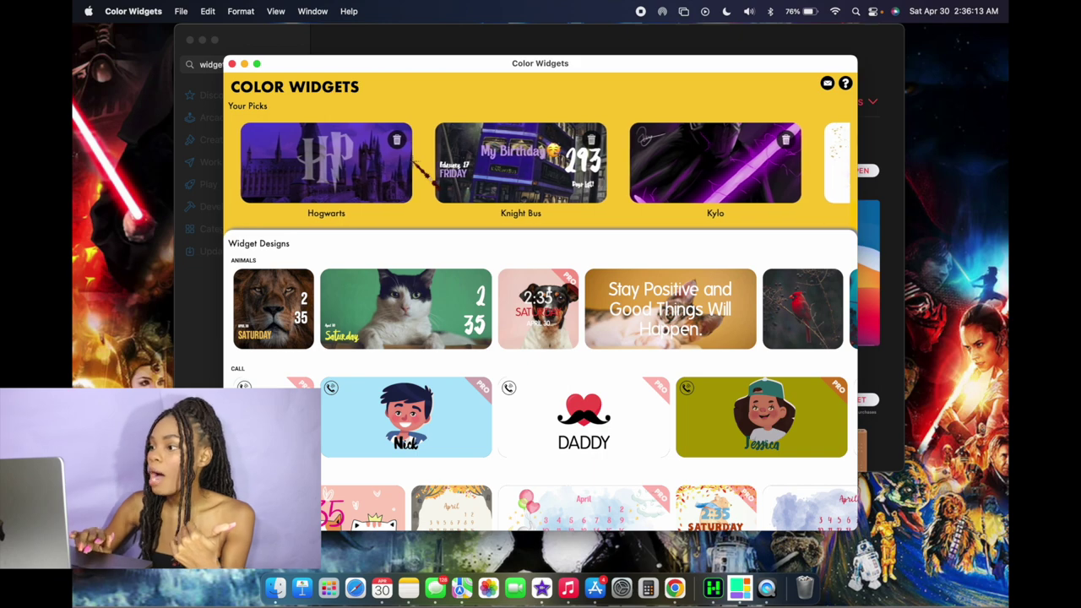
Browse the Widget Designs categories and preview the green cat clock design from Animals.
{"action": "scroll", "coordinate": [511, 256], "scroll_direction": "down", "scroll_amount": 5}
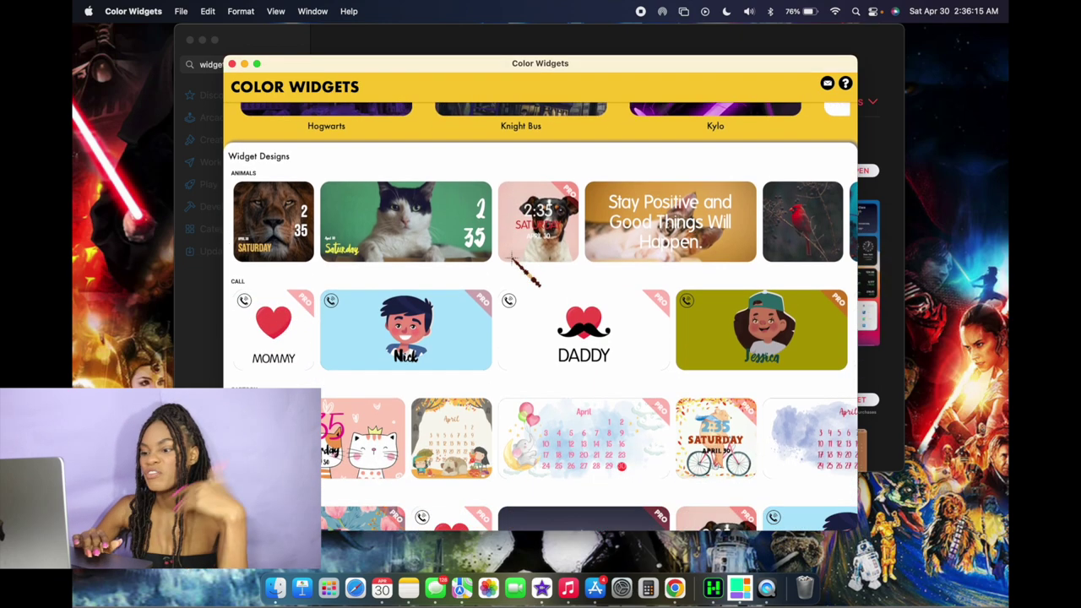
{"action": "scroll", "coordinate": [511, 255], "scroll_direction": "down", "scroll_amount": 3}
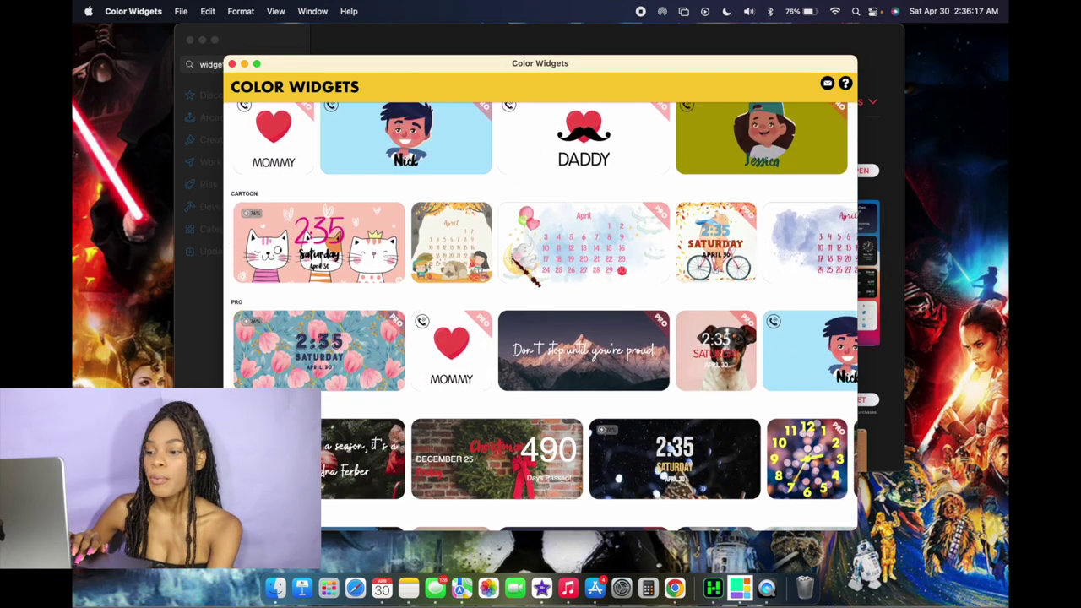
{"action": "scroll", "coordinate": [540, 321], "scroll_direction": "down", "scroll_amount": 5}
{"action": "scroll", "coordinate": [512, 260], "scroll_direction": "down", "scroll_amount": 7}
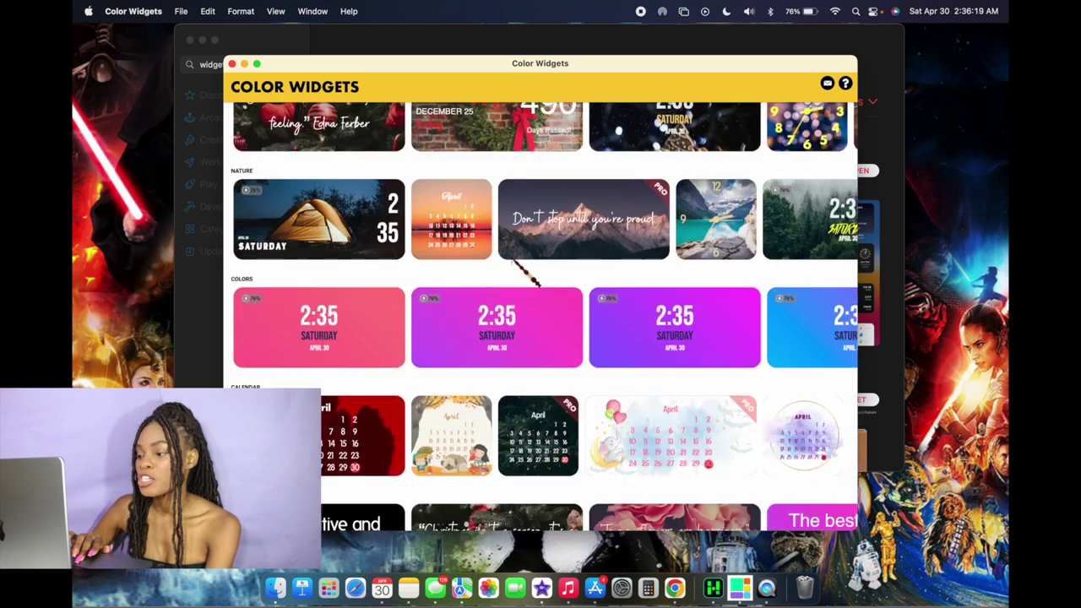
{"action": "scroll", "coordinate": [524, 270], "scroll_direction": "down", "scroll_amount": 5}
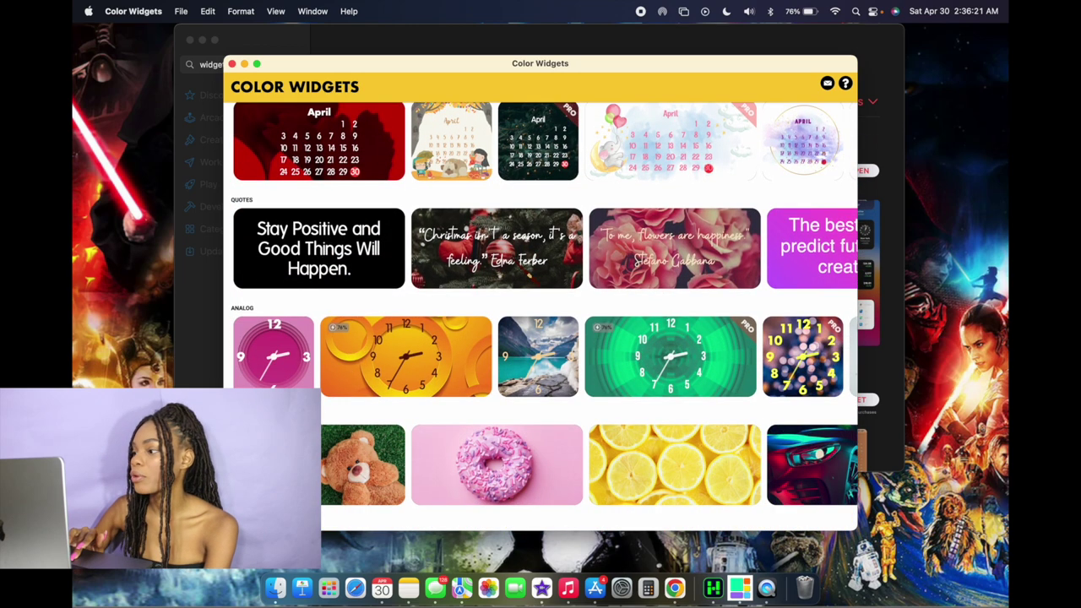
{"action": "scroll", "coordinate": [523, 270], "scroll_direction": "down", "scroll_amount": 5}
{"action": "scroll", "coordinate": [515, 263], "scroll_direction": "down", "scroll_amount": 5}
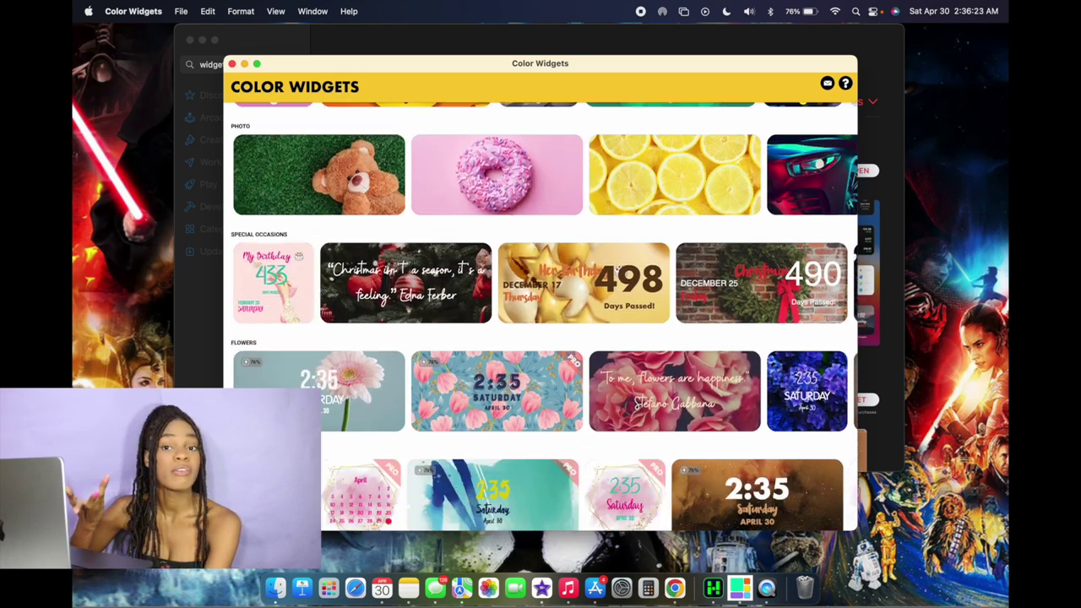
{"action": "scroll", "coordinate": [512, 258], "scroll_direction": "up", "scroll_amount": 20}
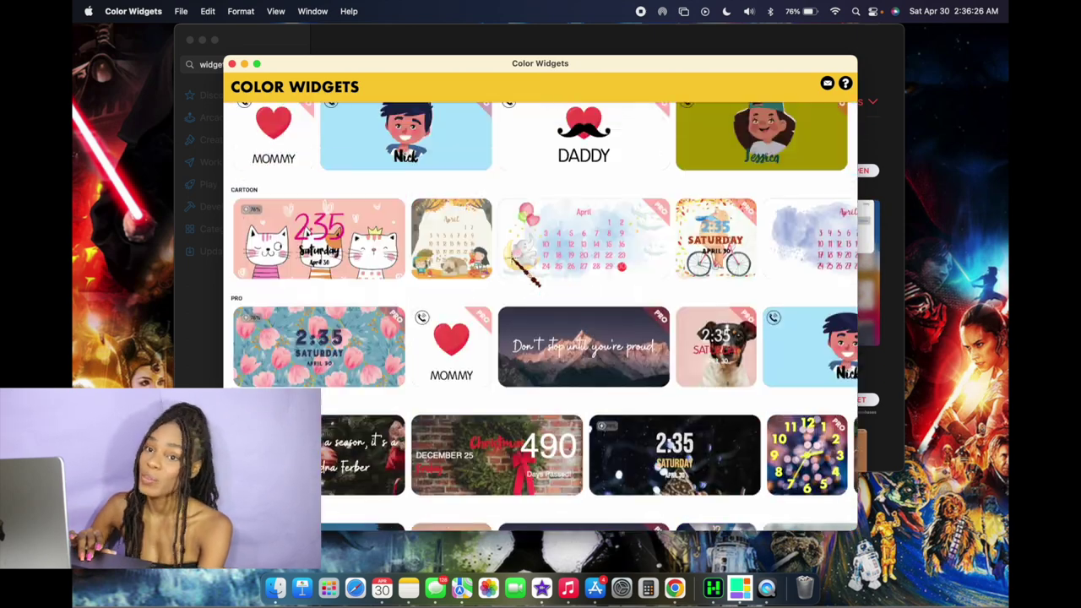
{"action": "scroll", "coordinate": [517, 258], "scroll_direction": "up", "scroll_amount": 5}
{"action": "left_click", "coordinate": [405, 308]}
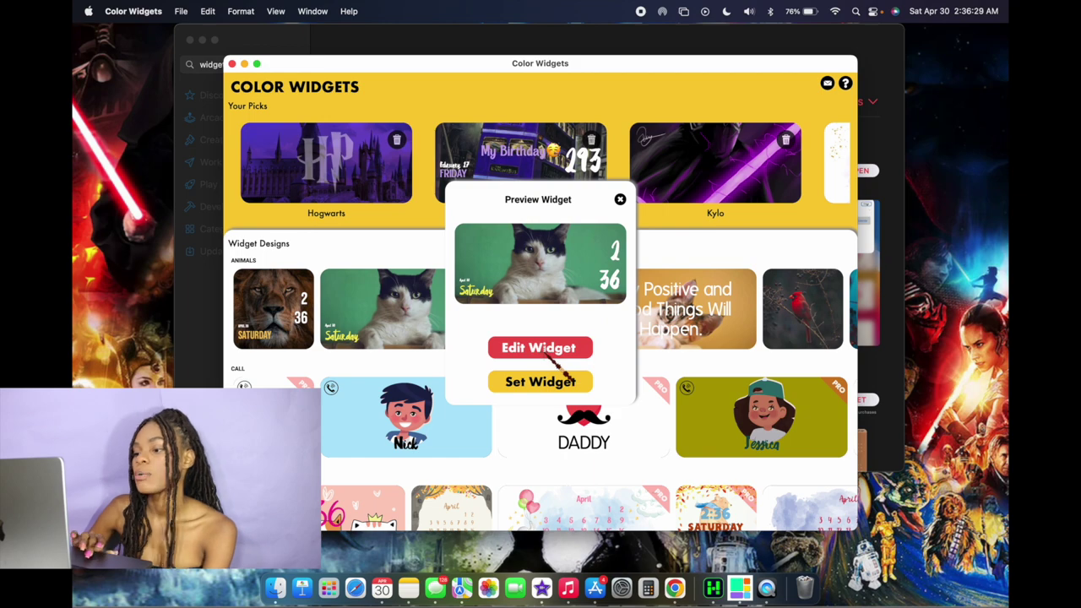
Edit the cat design and switch it to the April calendar layout.
{"action": "left_click", "coordinate": [544, 351]}
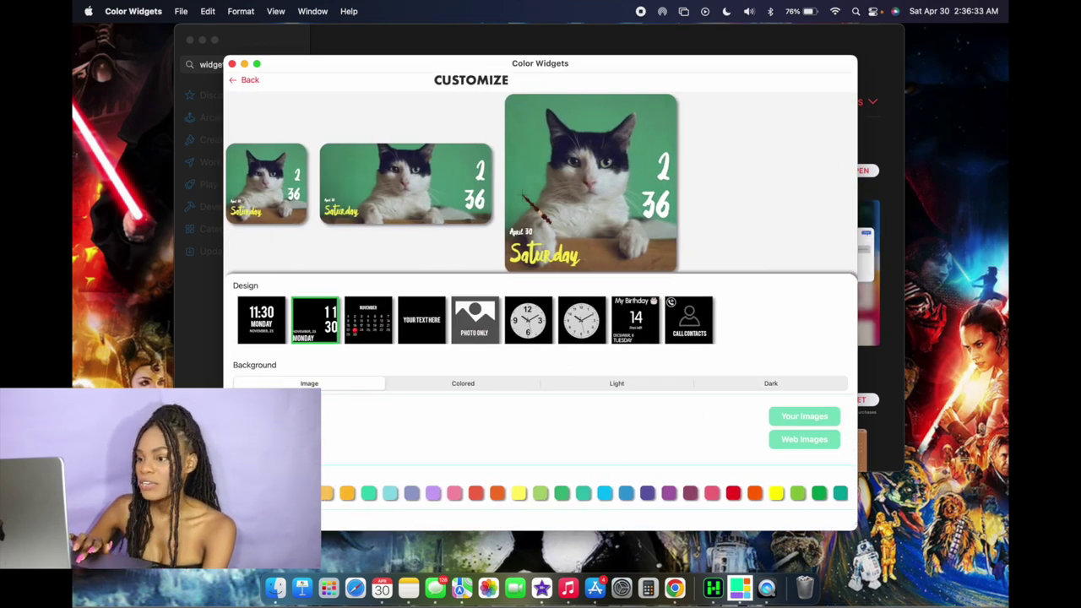
{"action": "left_click", "coordinate": [265, 340]}
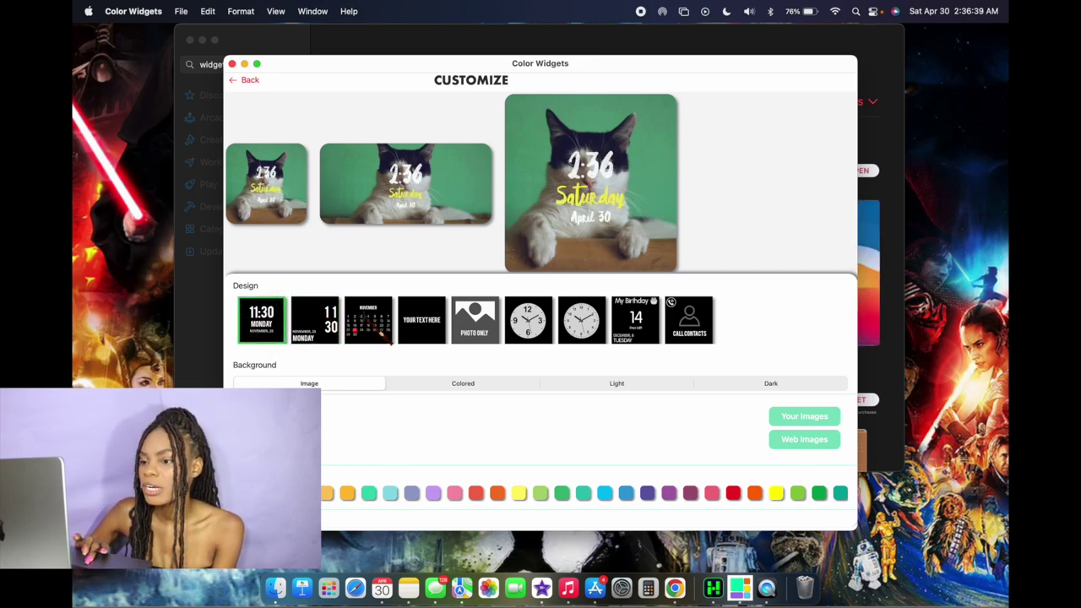
{"action": "left_click", "coordinate": [382, 334]}
{"action": "left_click", "coordinate": [488, 330]}
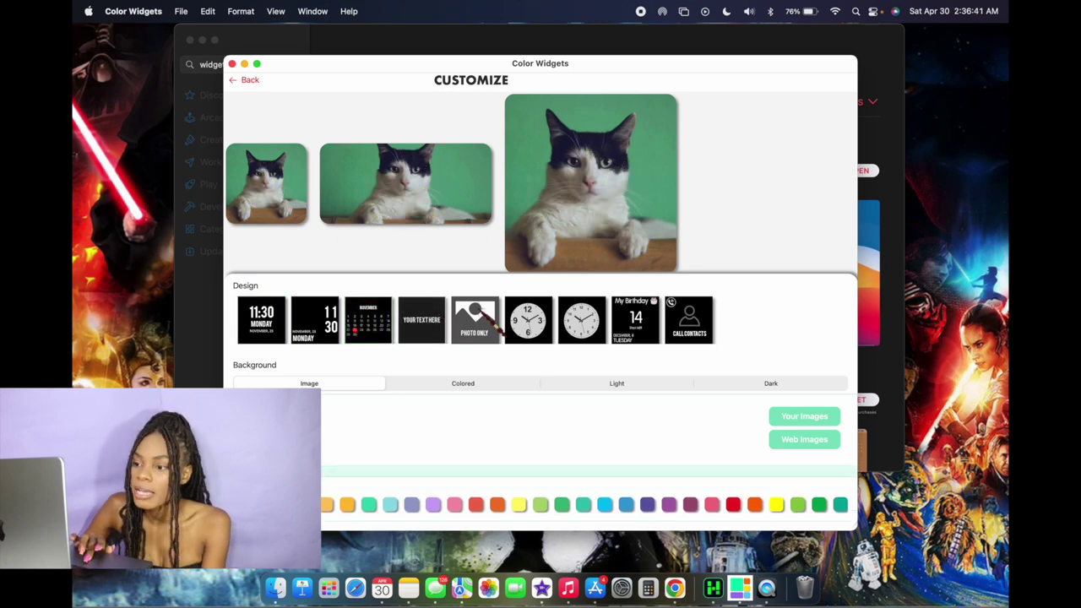
{"action": "left_click", "coordinate": [365, 339]}
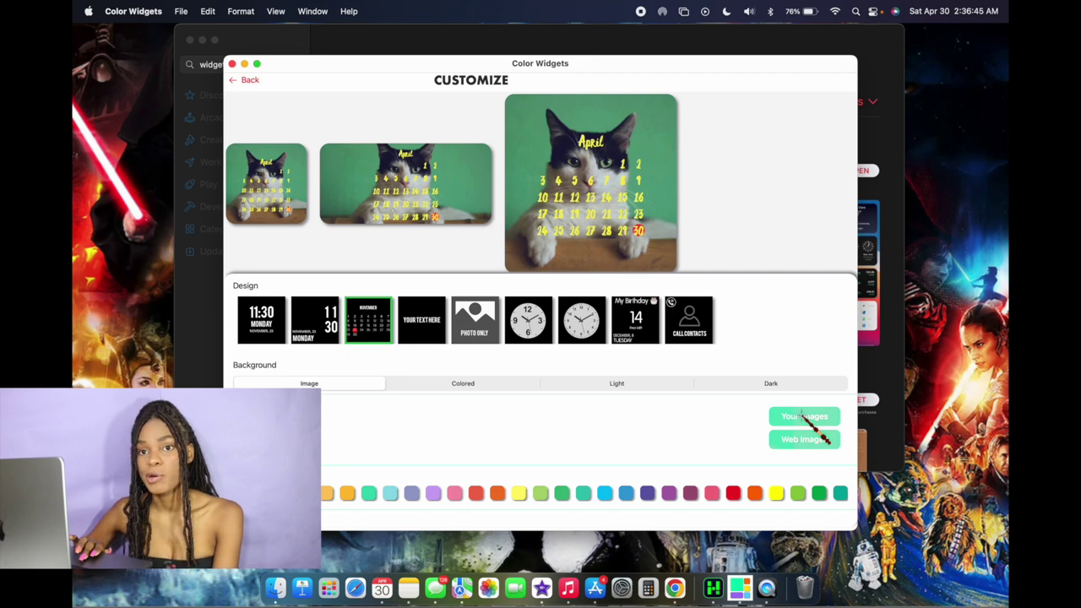
Set the background to a Hogwarts crest photo from a 'harry potter' web image search.
{"action": "left_click", "coordinate": [804, 439]}
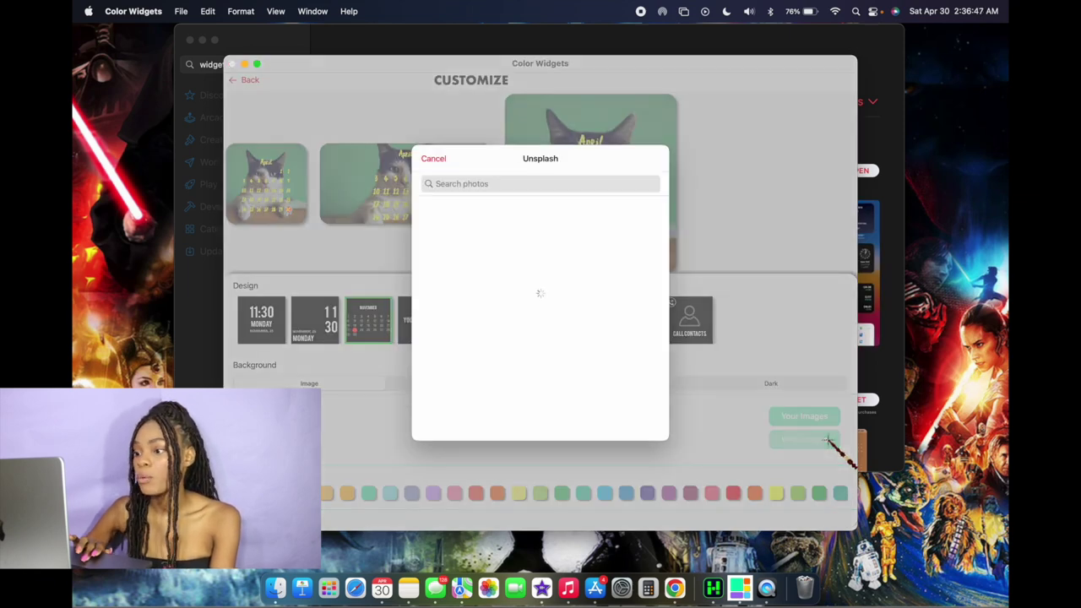
{"action": "left_click", "coordinate": [569, 186]}
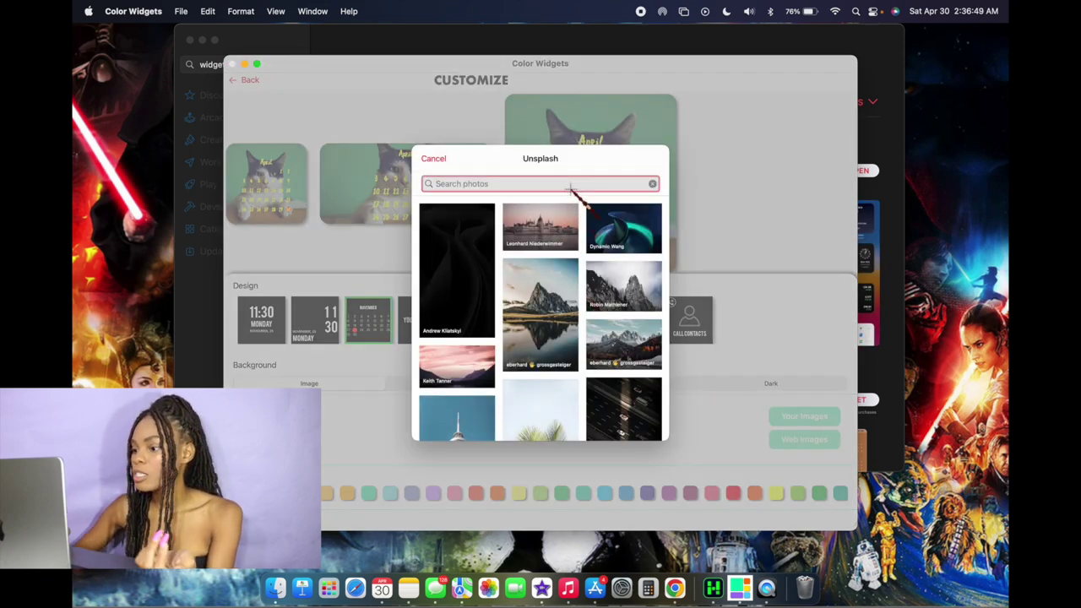
{"action": "type", "text": "harry potter"}
{"action": "key", "text": "Return"}
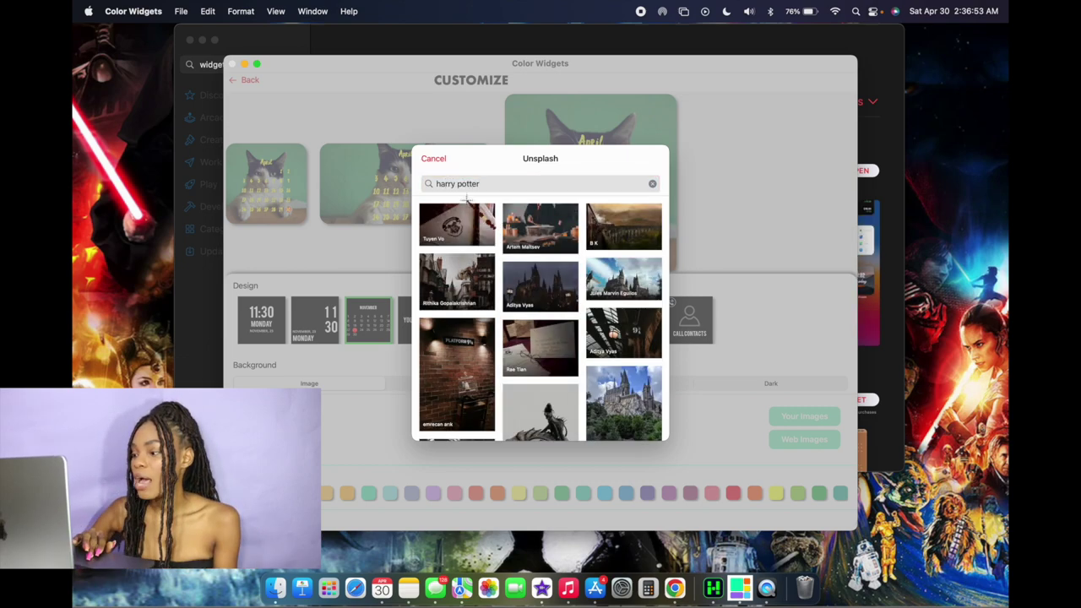
{"action": "left_click", "coordinate": [478, 225]}
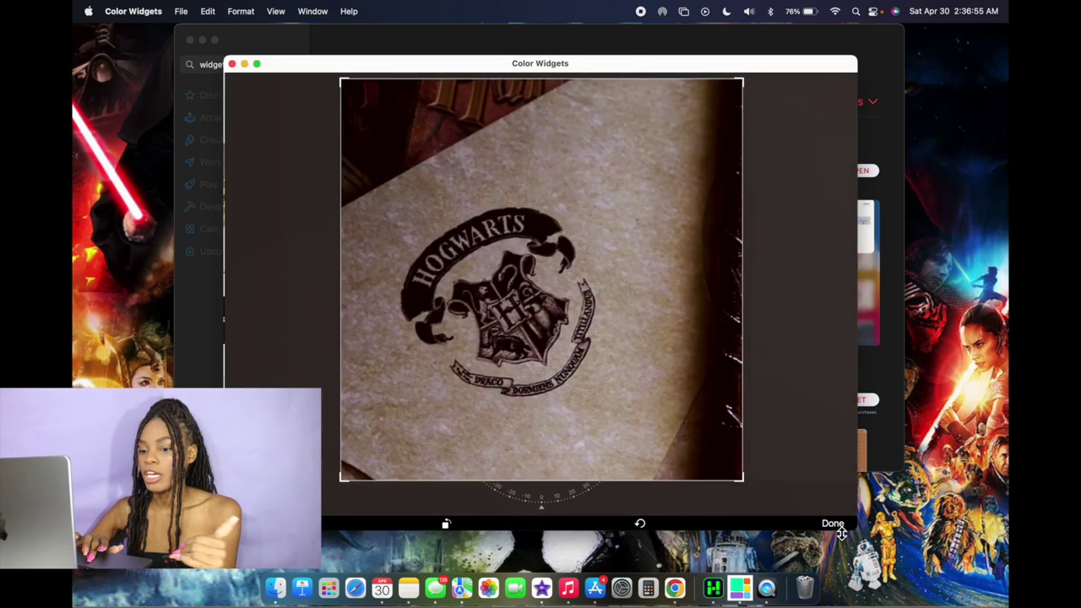
{"action": "left_click", "coordinate": [834, 524]}
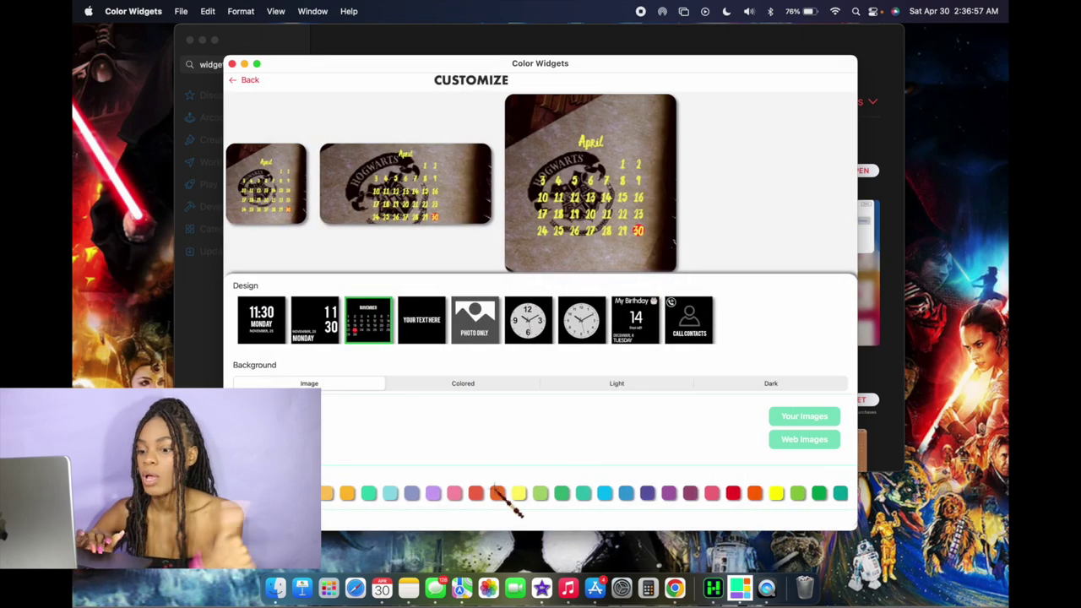
Make the calendar text orange, change its font, and save it as a new widget.
{"action": "left_click", "coordinate": [498, 493]}
{"action": "scroll", "coordinate": [490, 497], "scroll_direction": "down", "scroll_amount": 1}
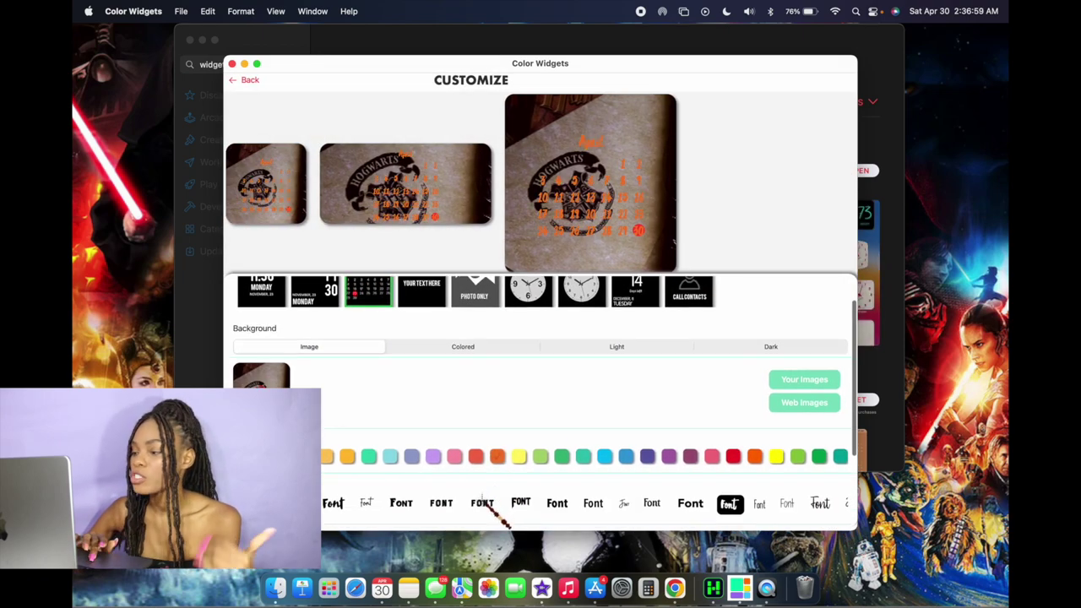
{"action": "left_click", "coordinate": [482, 503]}
{"action": "scroll", "coordinate": [489, 507], "scroll_direction": "down", "scroll_amount": 3}
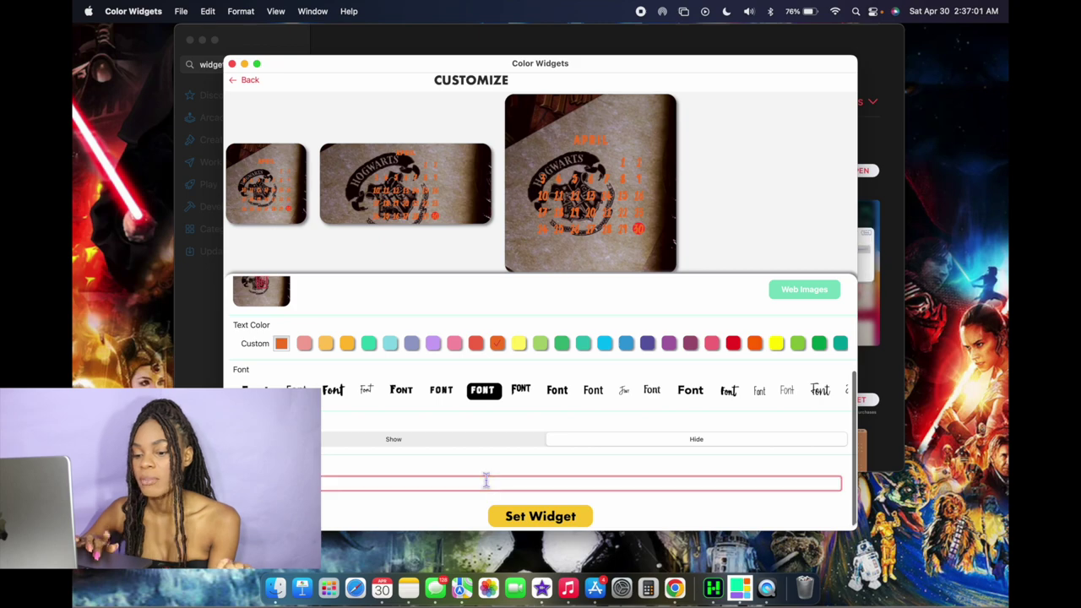
{"action": "left_click", "coordinate": [574, 514]}
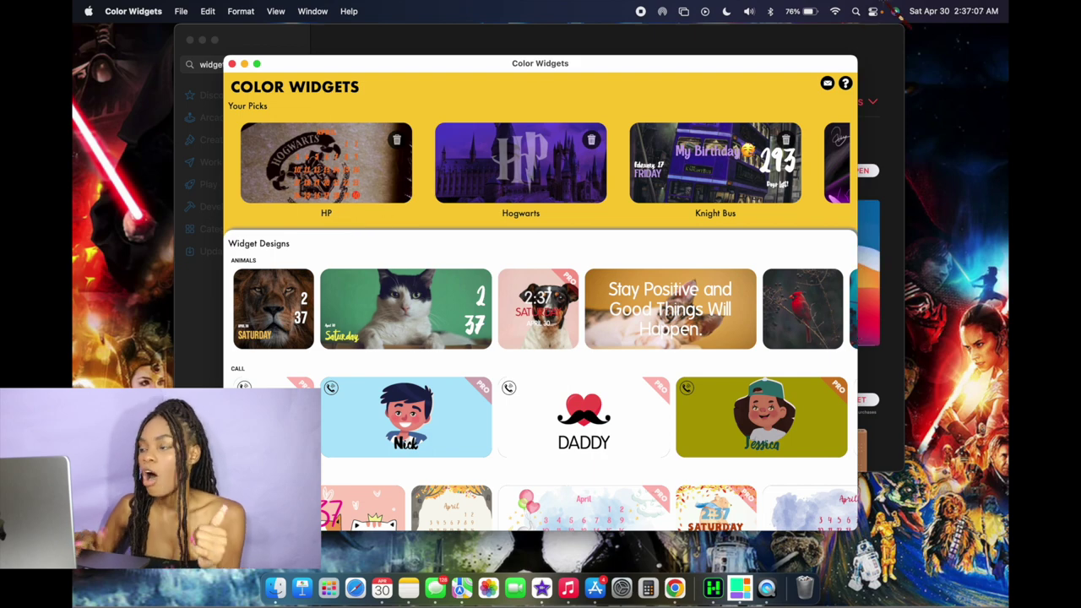
Add a large-size Color Widgets widget to Notification Center.
{"action": "left_click", "coordinate": [949, 12]}
{"action": "scroll", "coordinate": [928, 345], "scroll_direction": "down", "scroll_amount": 6}
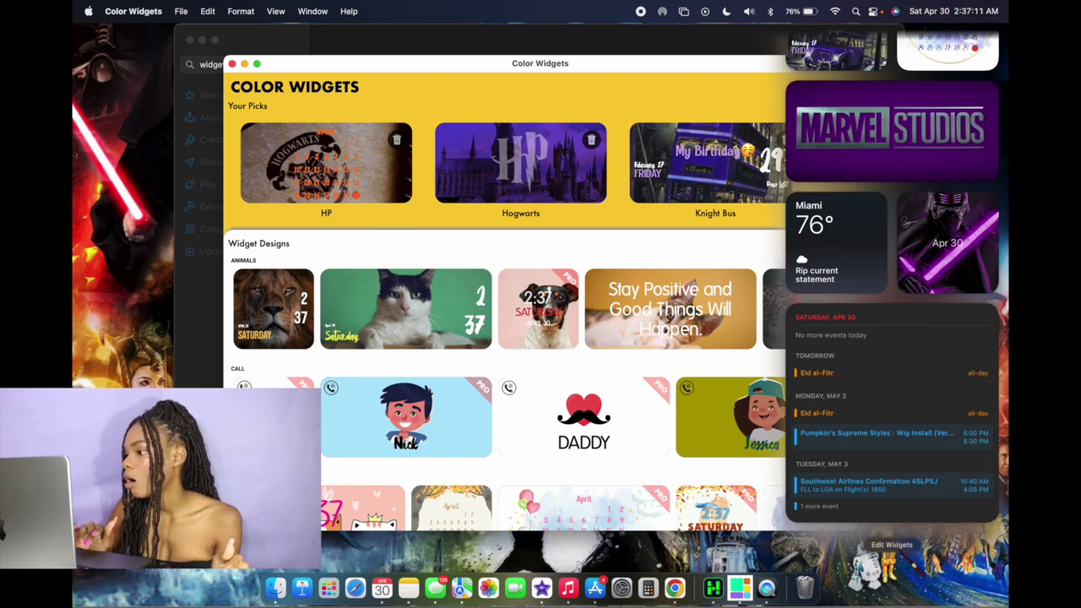
{"action": "left_click", "coordinate": [903, 556]}
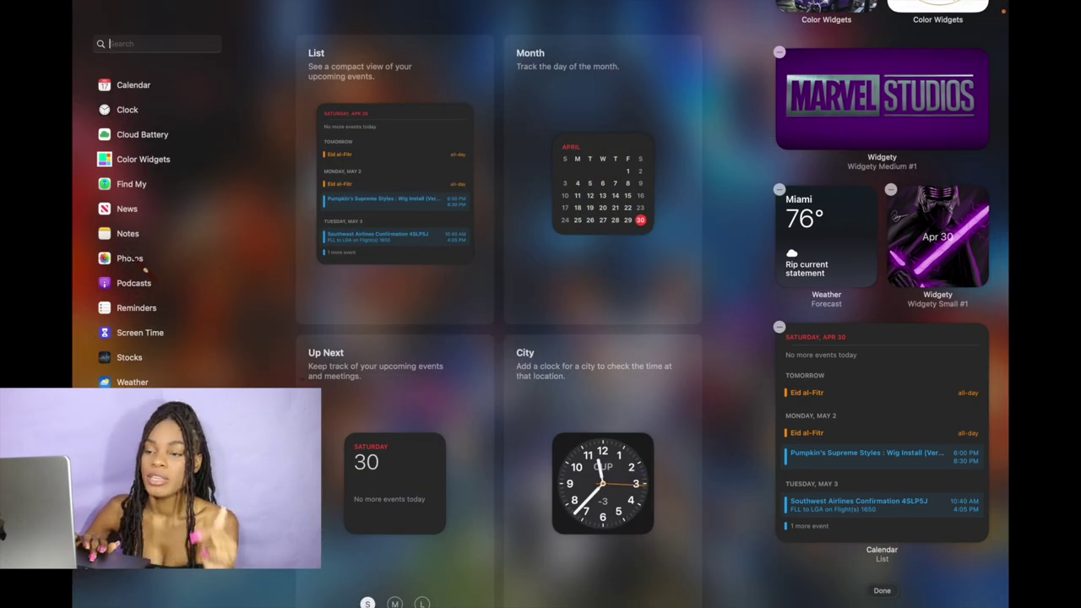
{"action": "left_click", "coordinate": [133, 169]}
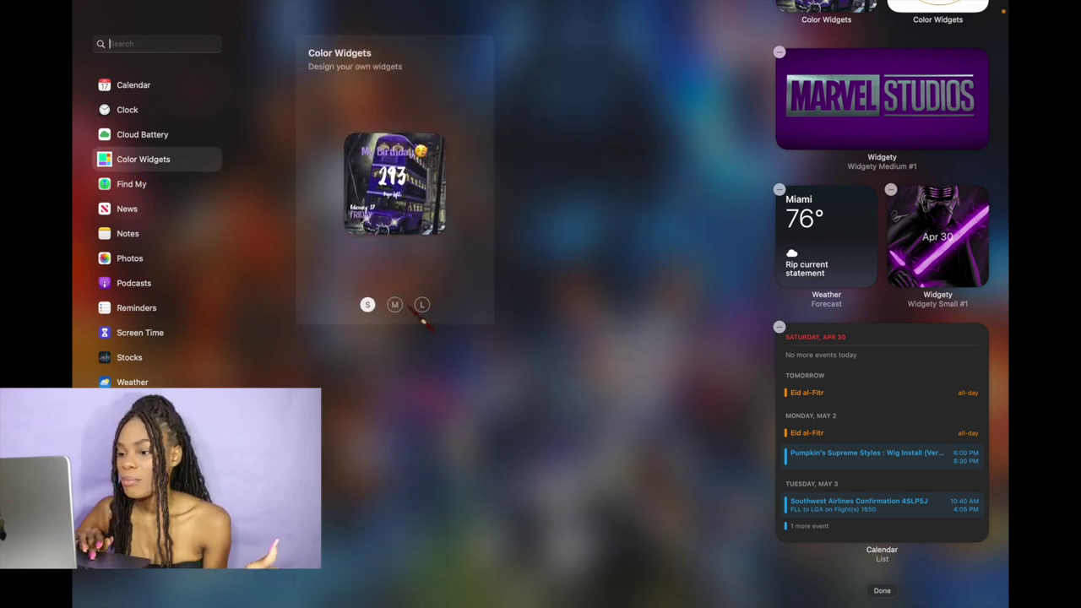
{"action": "left_click", "coordinate": [394, 304]}
{"action": "left_click", "coordinate": [422, 305]}
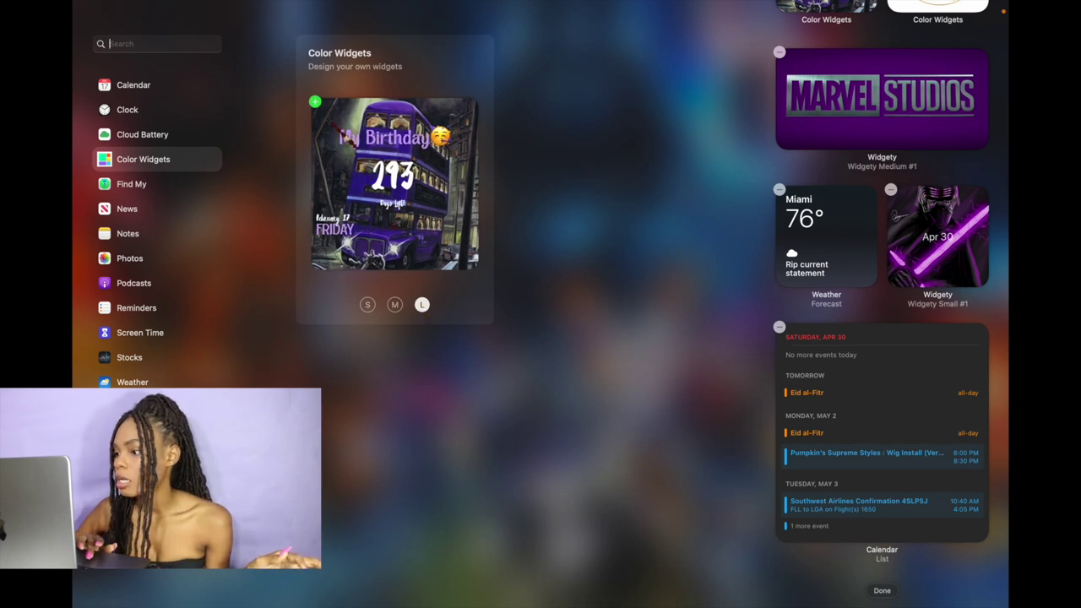
{"action": "left_click", "coordinate": [315, 100]}
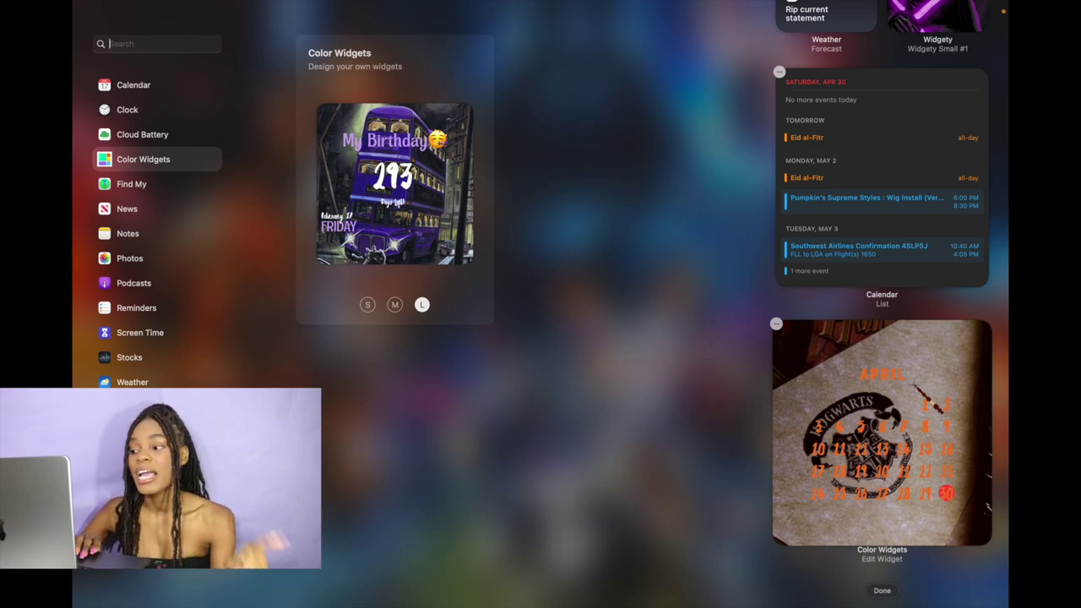
Set the new widget to display the saved Hogwarts design.
{"action": "left_click", "coordinate": [915, 383]}
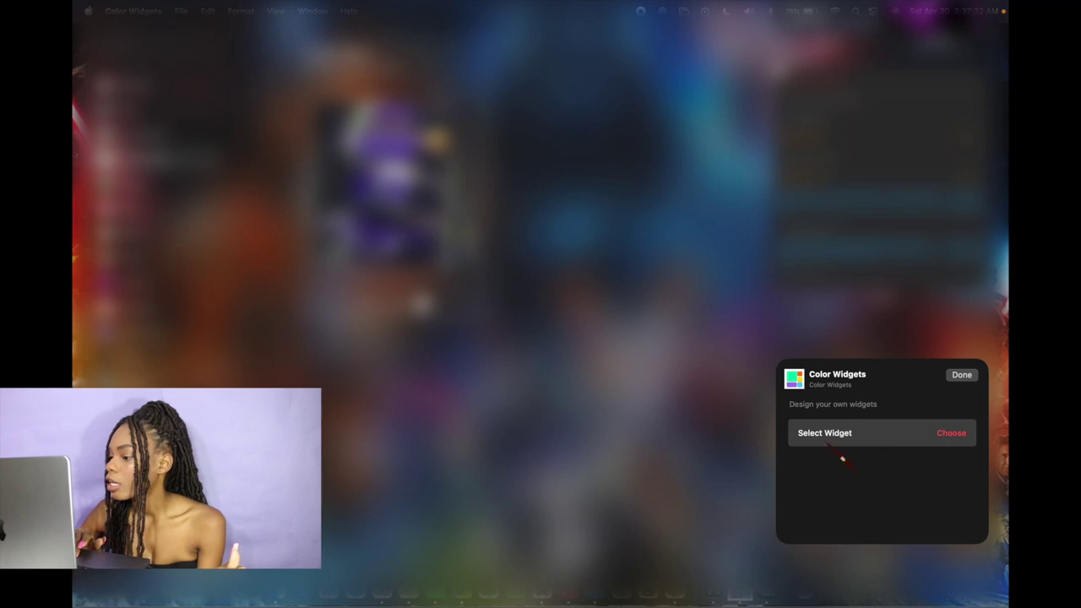
{"action": "left_click", "coordinate": [970, 445]}
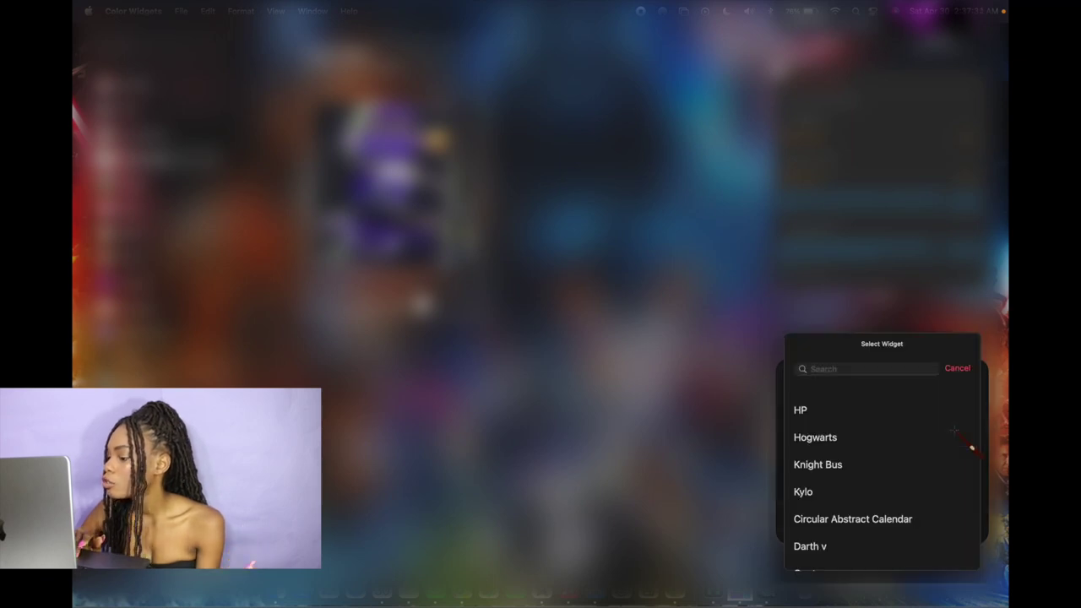
{"action": "scroll", "coordinate": [921, 440], "scroll_direction": "down", "scroll_amount": 2}
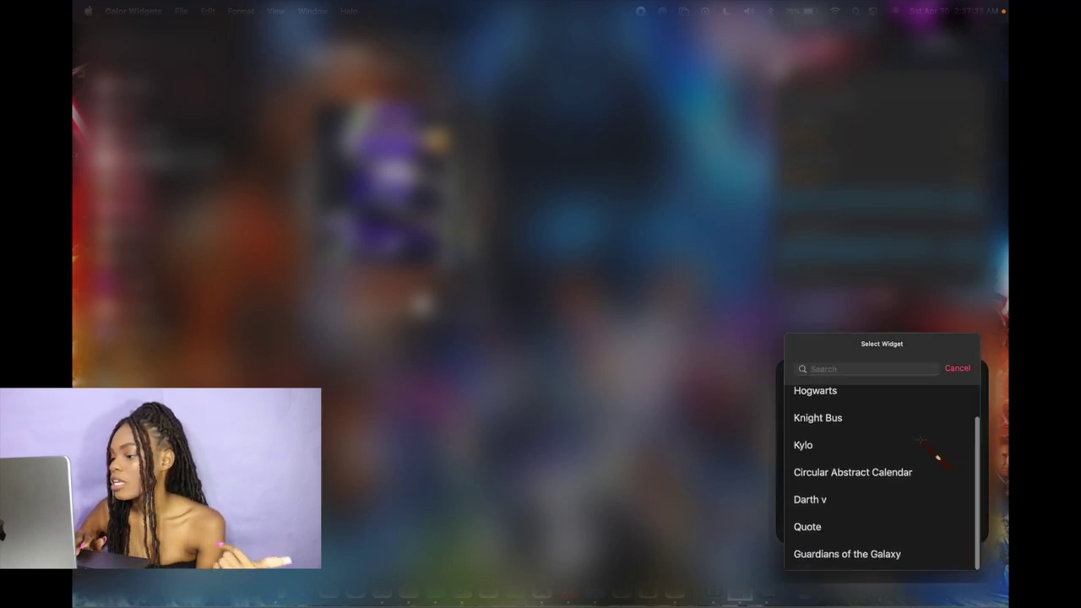
{"action": "scroll", "coordinate": [920, 439], "scroll_direction": "up", "scroll_amount": 2}
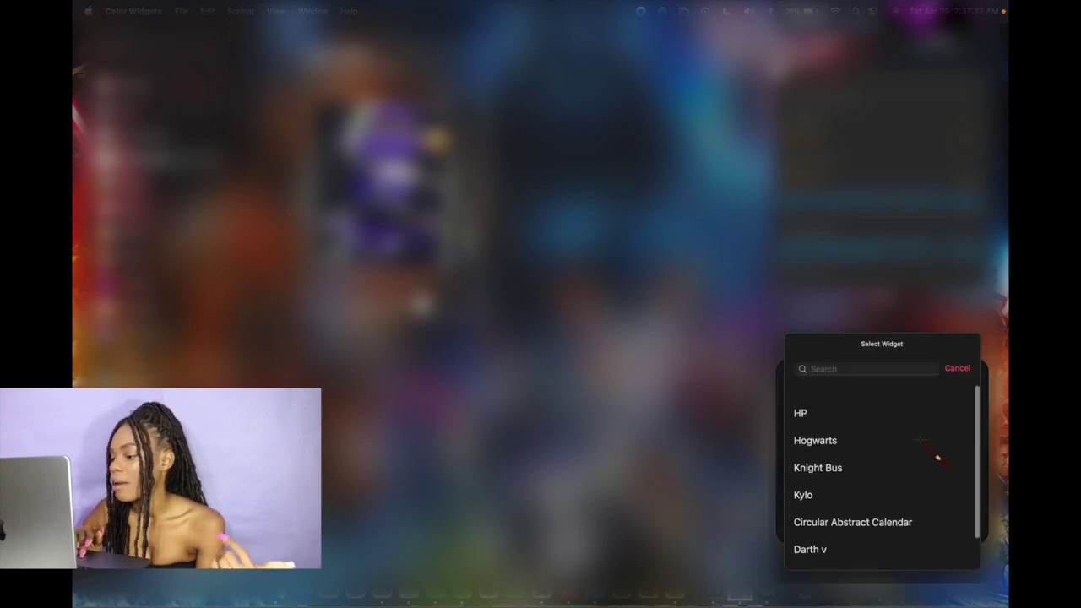
{"action": "left_click", "coordinate": [822, 444]}
{"action": "left_click", "coordinate": [962, 374]}
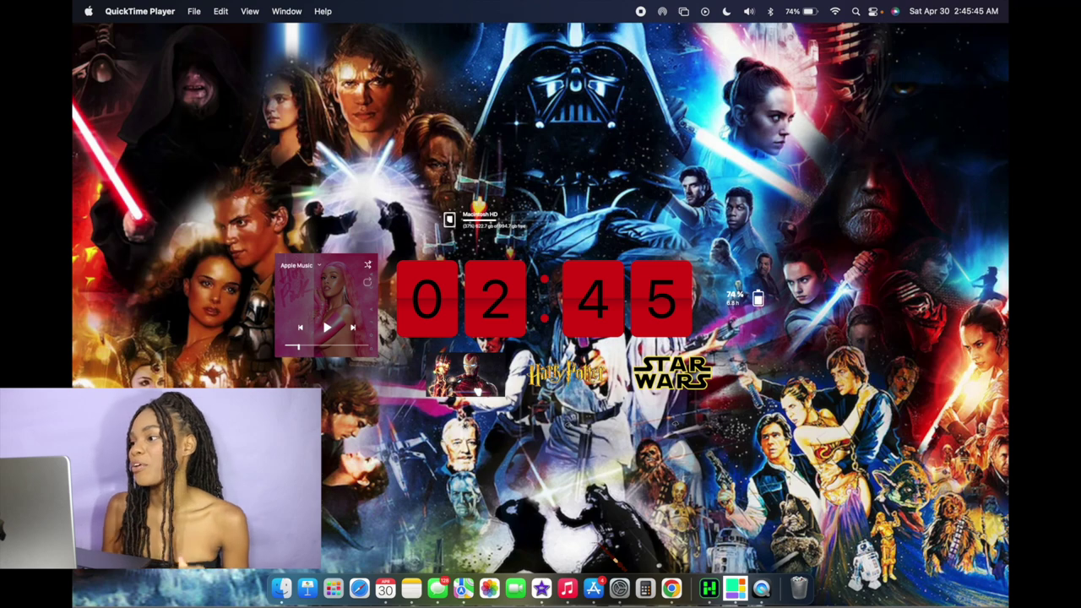
Turn on Dock magnification and set the Dock's position on screen to Right.
{"action": "left_click", "coordinate": [619, 589]}
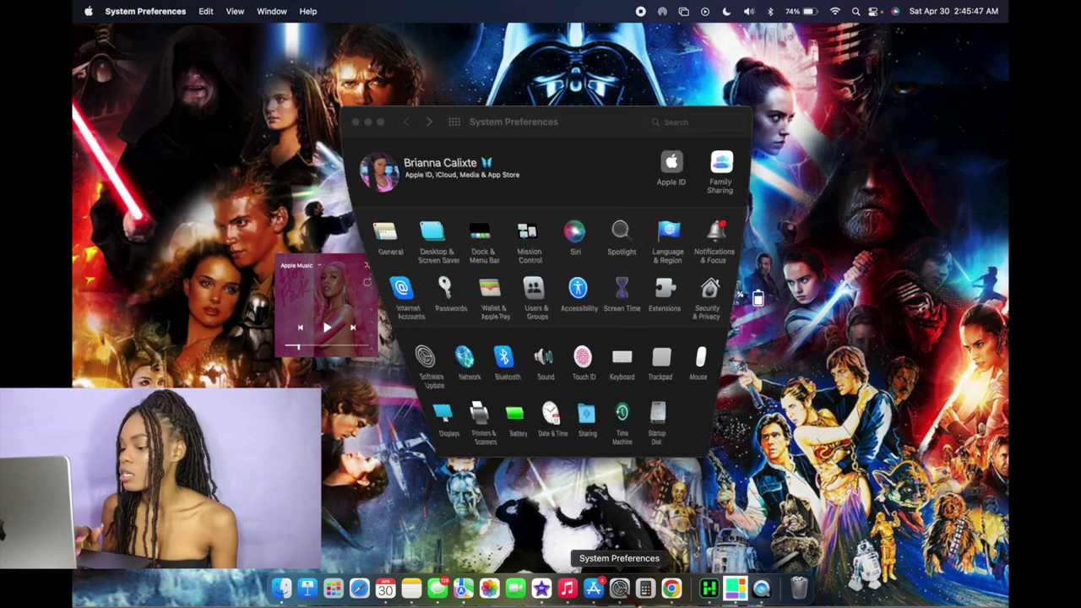
{"action": "left_click", "coordinate": [487, 251]}
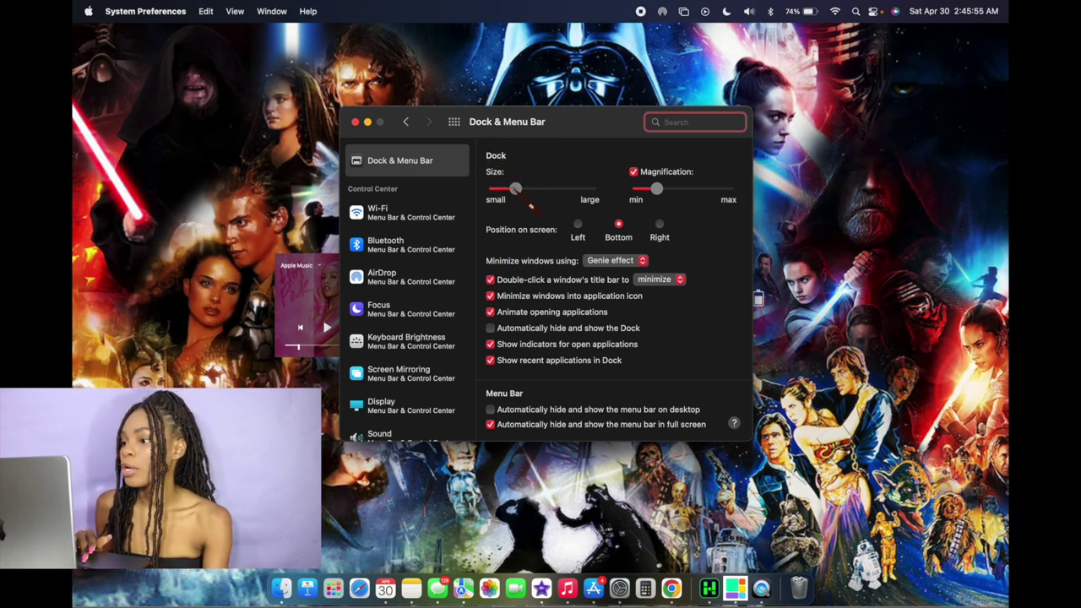
{"action": "mouse_move", "coordinate": [531, 206]}
{"action": "left_mouse_down"}
{"action": "mouse_move", "coordinate": [629, 213]}
{"action": "mouse_move", "coordinate": [507, 208]}
{"action": "mouse_move", "coordinate": [537, 210]}
{"action": "left_mouse_up"}
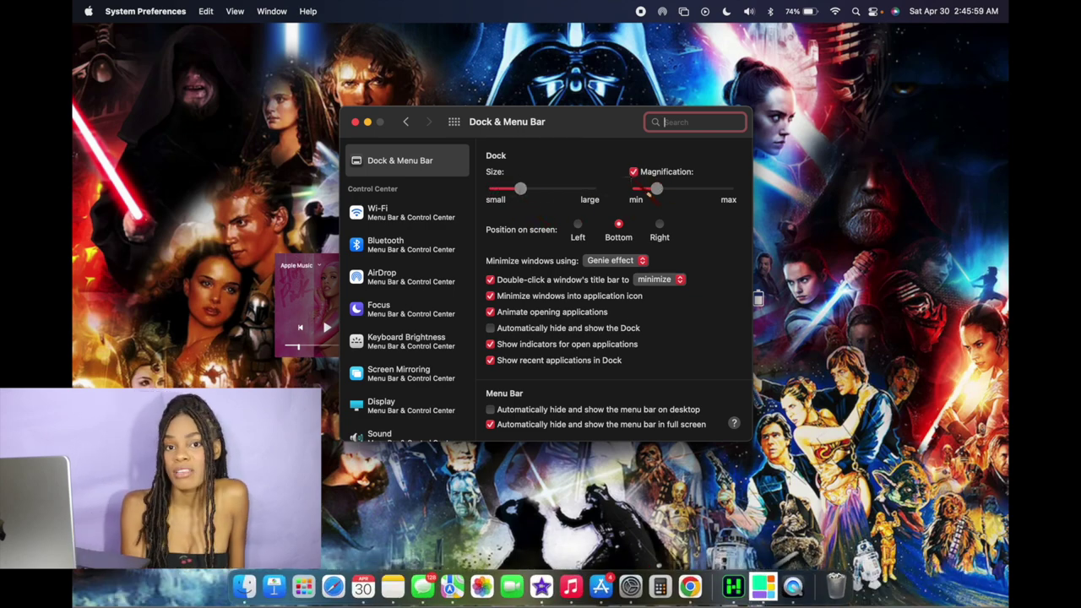
{"action": "mouse_move", "coordinate": [672, 207]}
{"action": "left_mouse_down"}
{"action": "mouse_move", "coordinate": [731, 207]}
{"action": "mouse_move", "coordinate": [659, 206]}
{"action": "mouse_move", "coordinate": [672, 206]}
{"action": "left_mouse_up"}
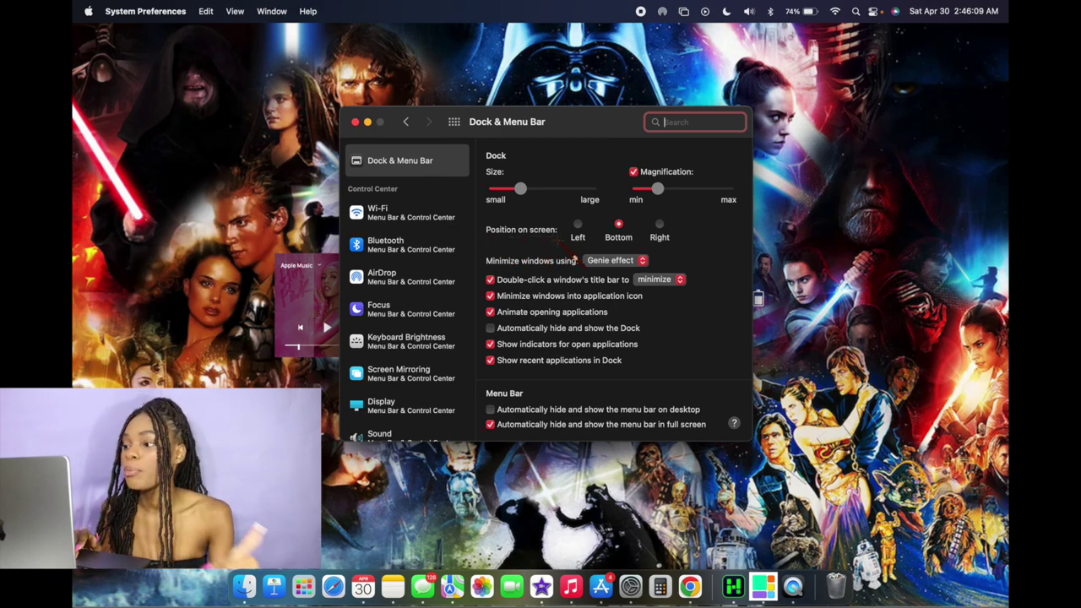
{"action": "left_click", "coordinate": [578, 224]}
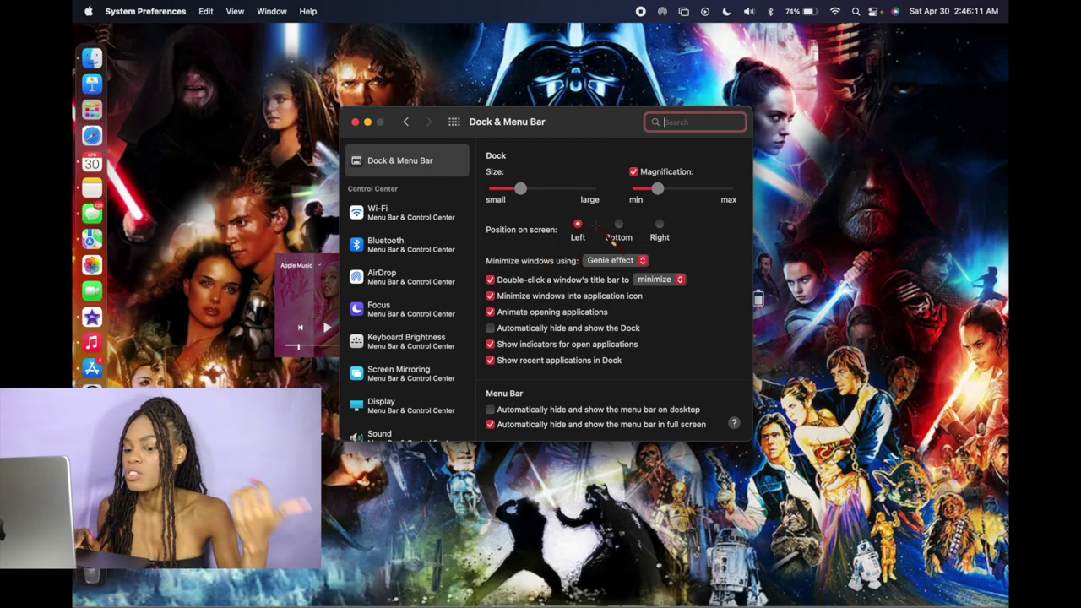
{"action": "left_click", "coordinate": [659, 224]}
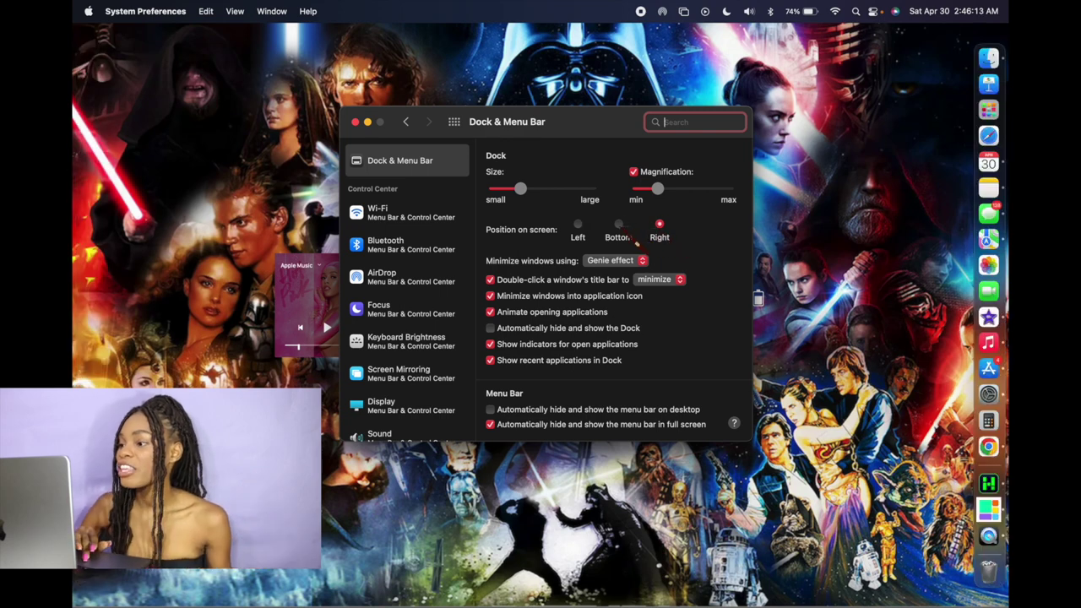